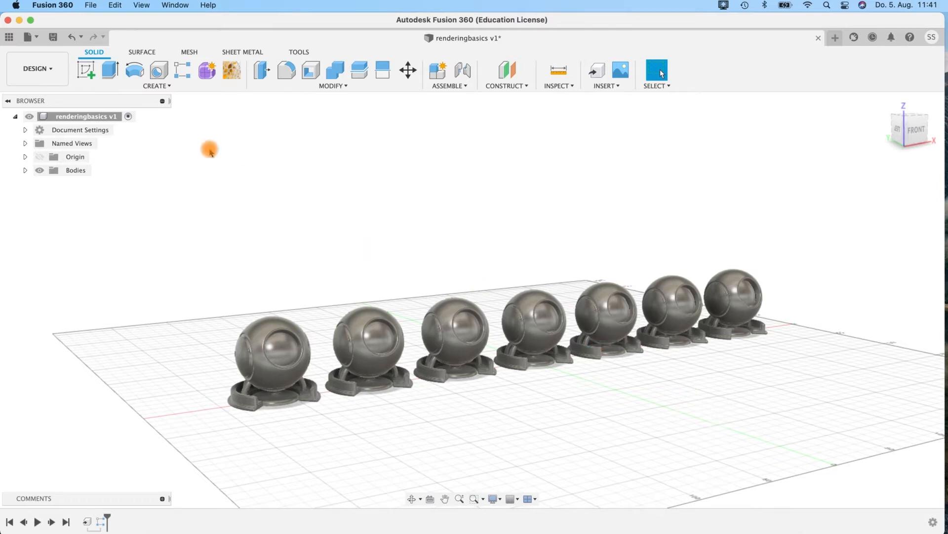
# Switch the renderingbasics design from the Design workspace to the Render workspace
pyautogui.scroll(2, 674, 344)
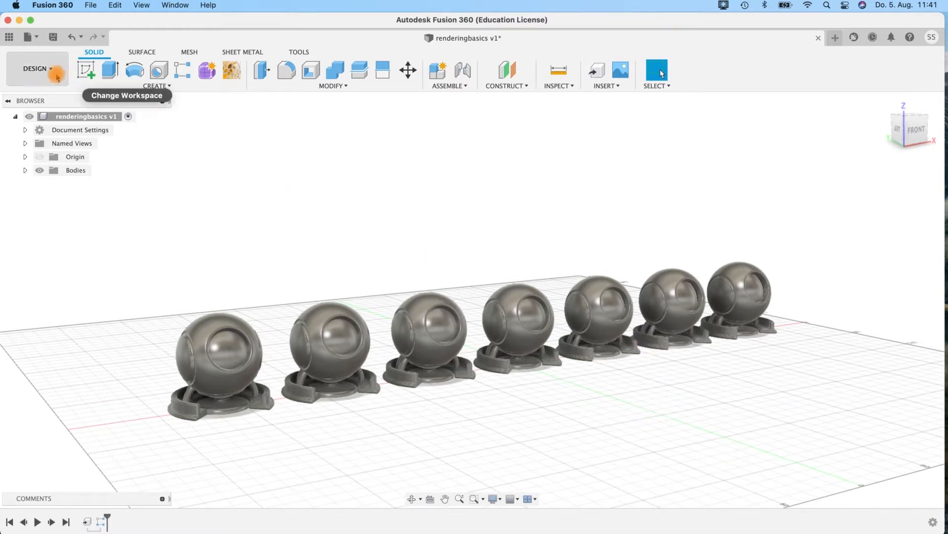
pyautogui.click(57, 74)
pyautogui.click(34, 68)
pyautogui.click(35, 69)
pyautogui.click(28, 136)
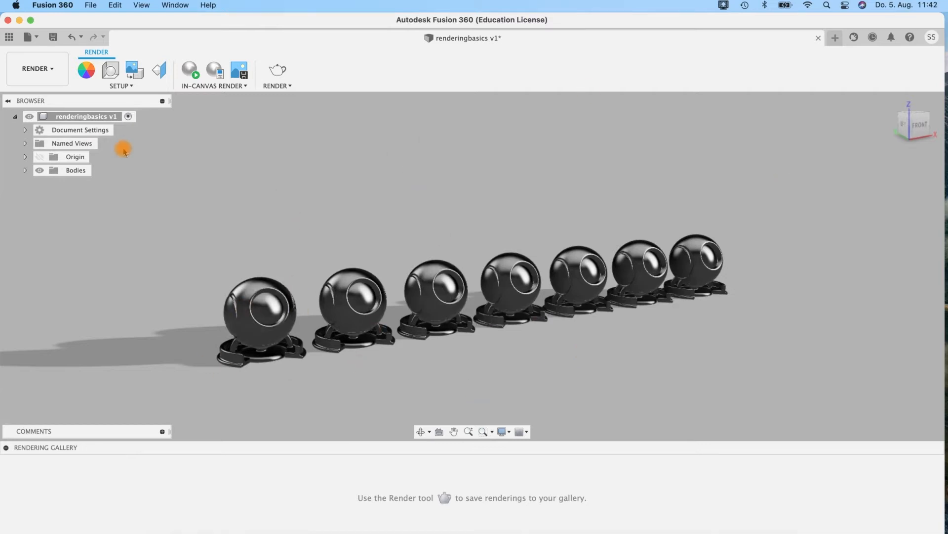
# Preview the row of balls with in-canvas rendering for a few seconds, and stop the preview
pyautogui.click(190, 74)
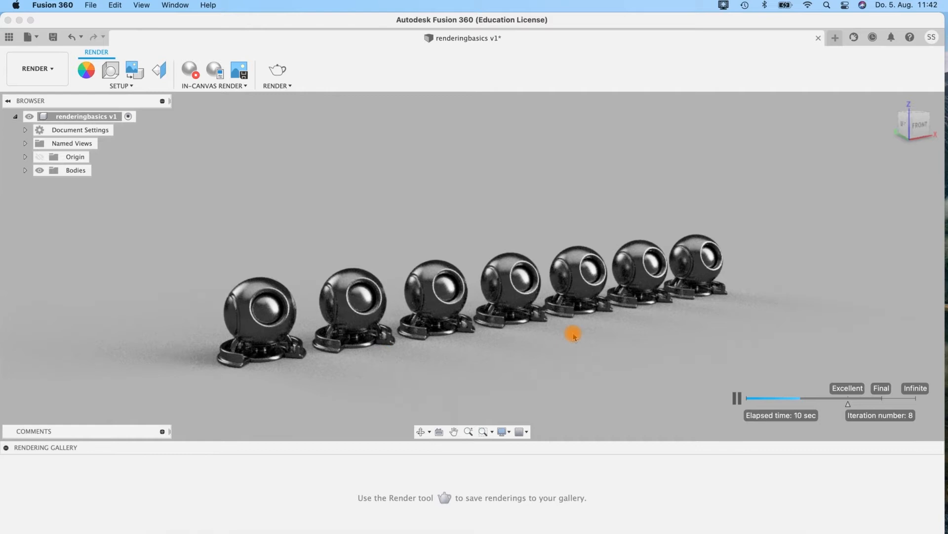
pyautogui.click(188, 75)
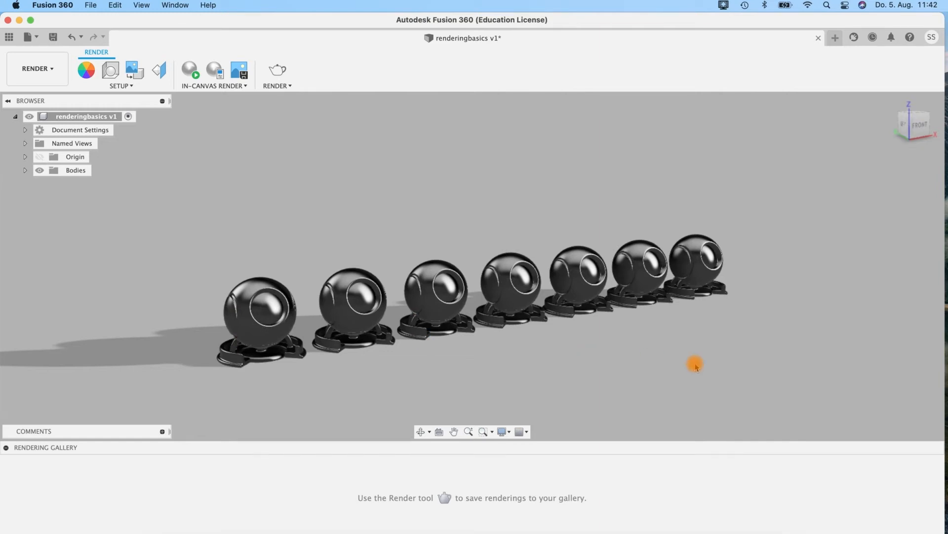
pyautogui.keyDown('shift'); pyautogui.moveTo(662, 346); pyautogui.dragTo(586, 322, button='middle'); pyautogui.keyUp('shift')
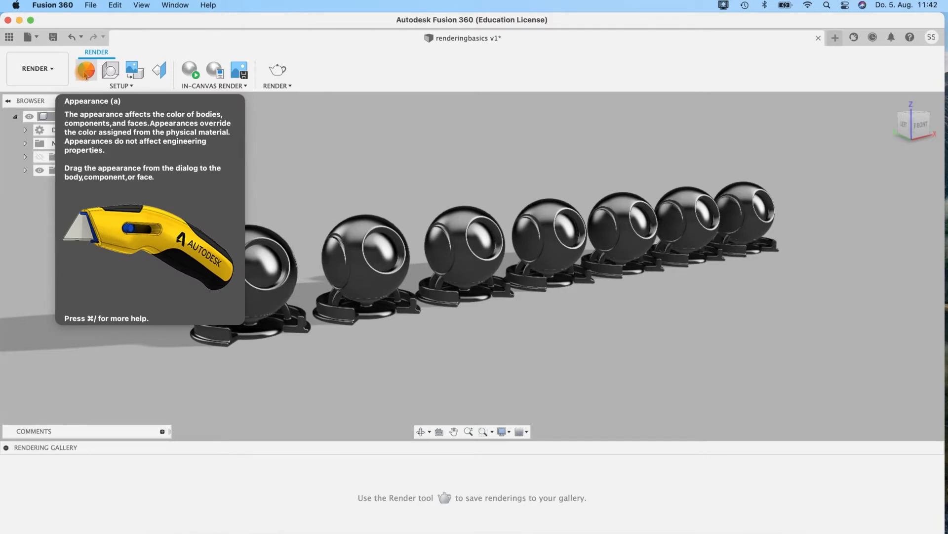
# Open the Appearance tool, collapse the Metal category and look through the library's material categories
pyautogui.click(85, 72)
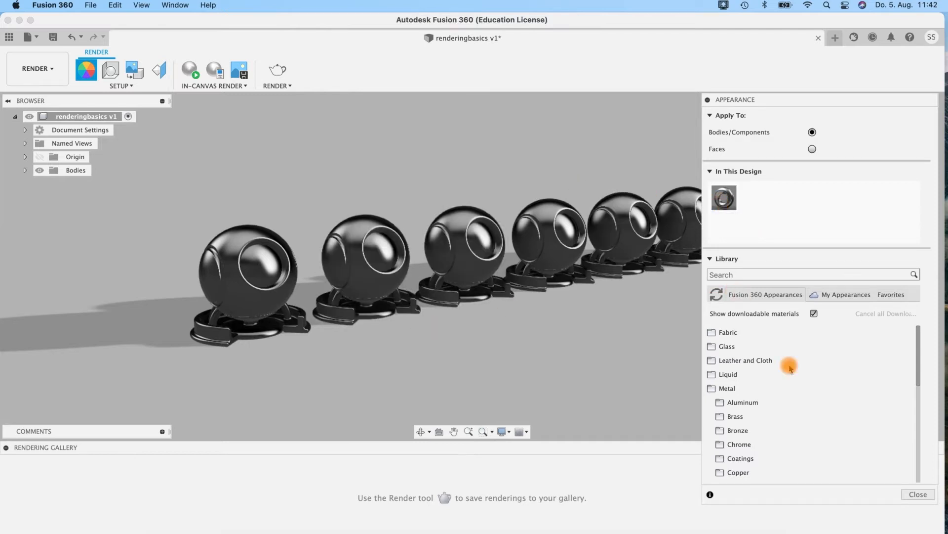
pyautogui.click(754, 388)
pyautogui.scroll(-2, 772, 413)
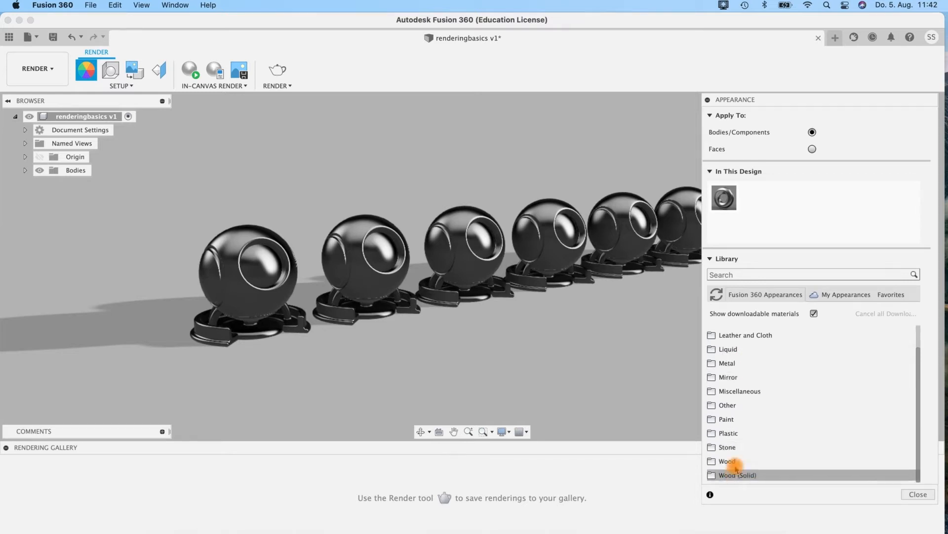
pyautogui.scroll(2, 736, 363)
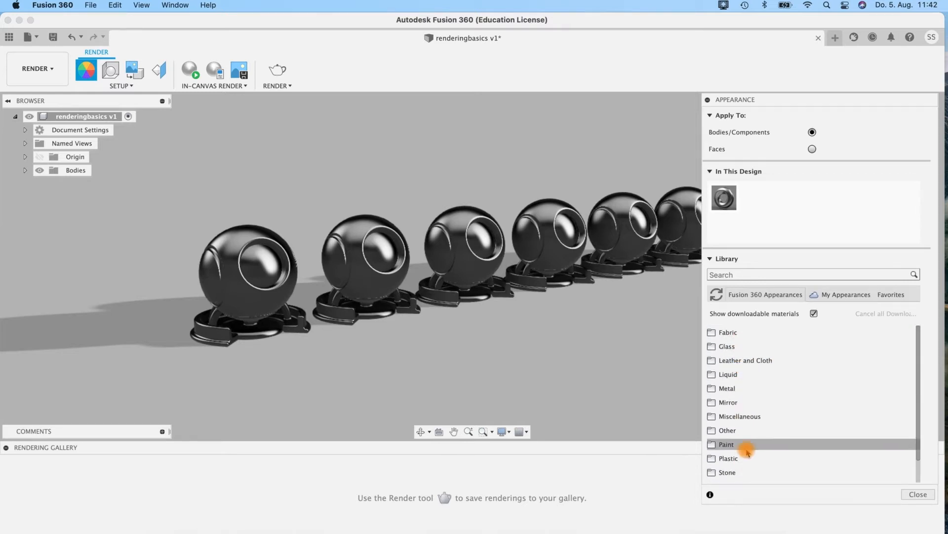
pyautogui.scroll(-2, 746, 445)
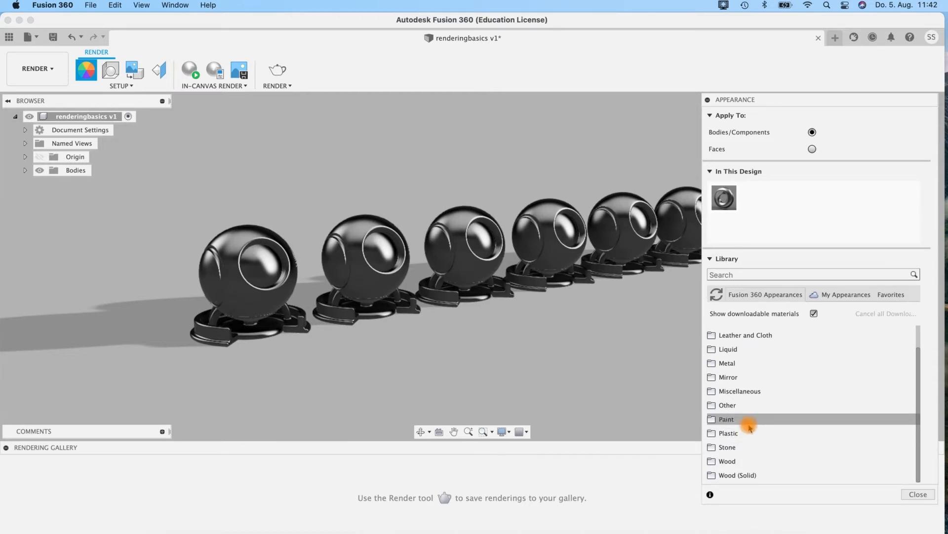
pyautogui.scroll(2, 735, 420)
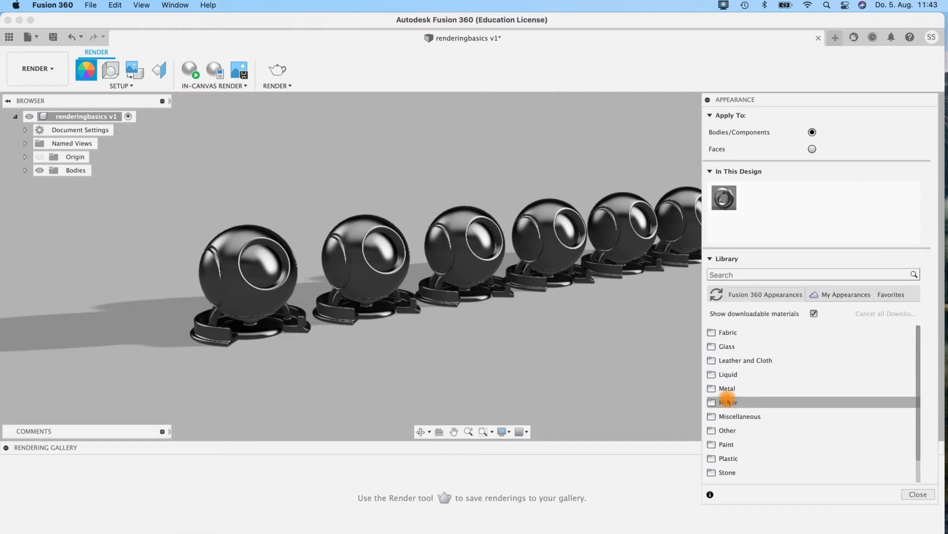
# Apply Glass - Light Color (Blue) from the Glass Color Density category to the nearest ball's body
pyautogui.click(745, 349)
pyautogui.scroll(-2, 835, 398)
pyautogui.scroll(2, 804, 387)
pyautogui.click(754, 360)
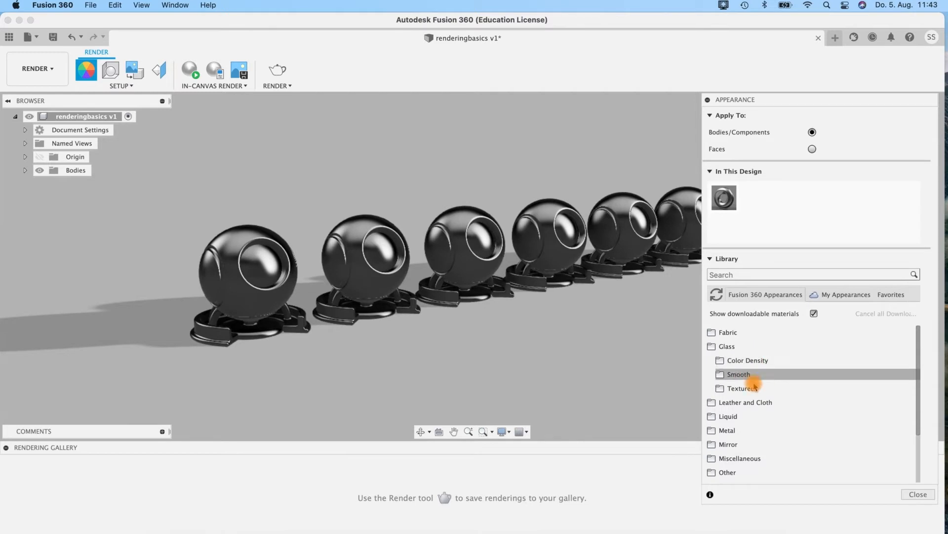
pyautogui.click(737, 360)
pyautogui.scroll(-2, 763, 420)
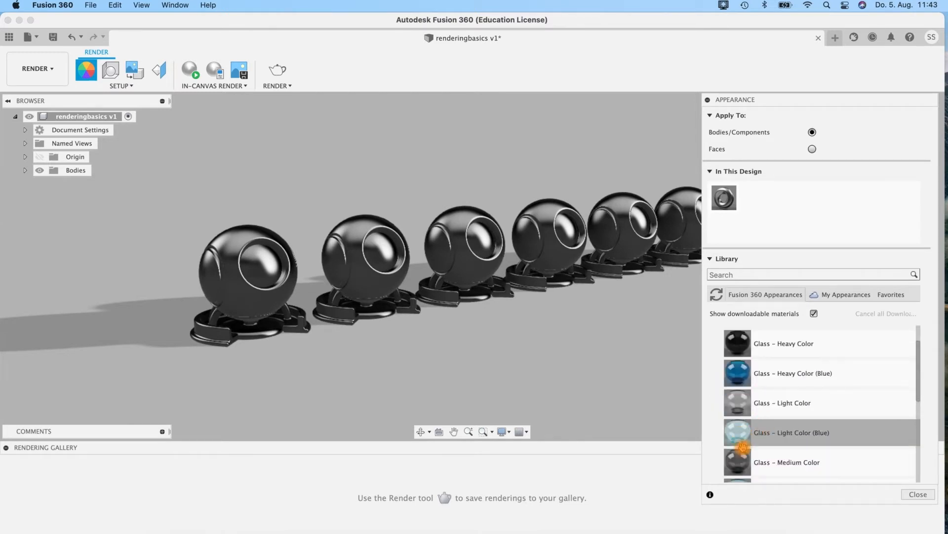
pyautogui.moveTo(739, 431); pyautogui.dragTo(591, 347)
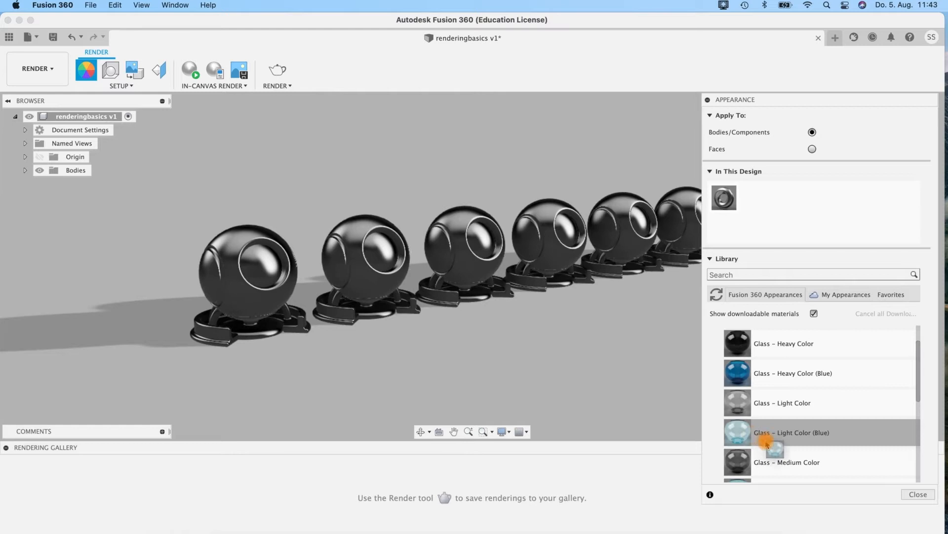
pyautogui.moveTo(564, 384); pyautogui.dragTo(758, 194)
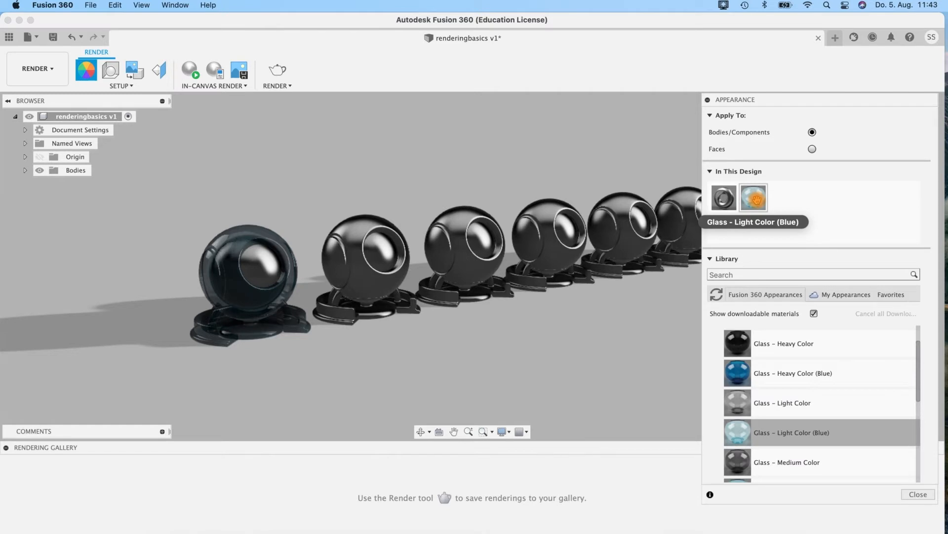
# Recolour the Glass - Light Color (Blue) appearance to purple RGB 164, 133, 226 and apply it in the advanced material editor
pyautogui.doubleClick(755, 199)
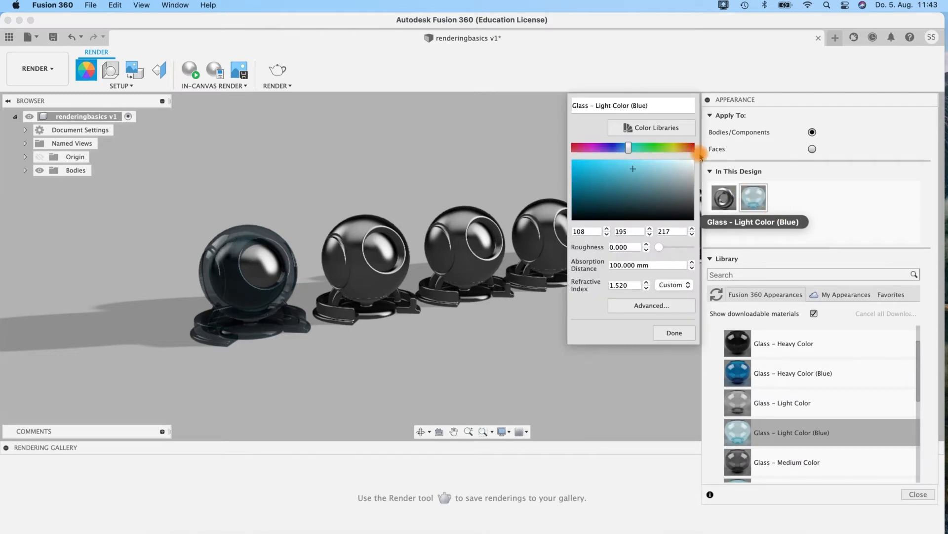
pyautogui.moveTo(635, 150); pyautogui.dragTo(607, 147)
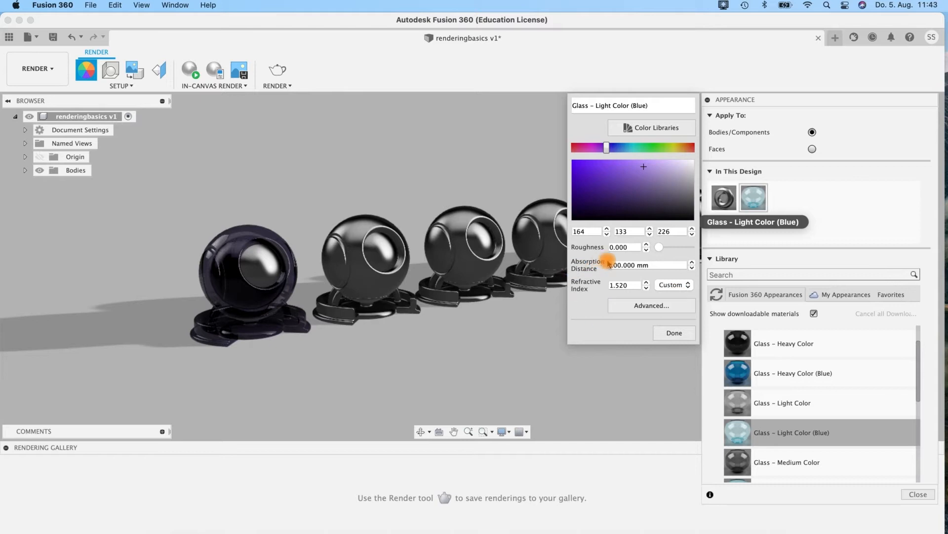
pyautogui.click(634, 310)
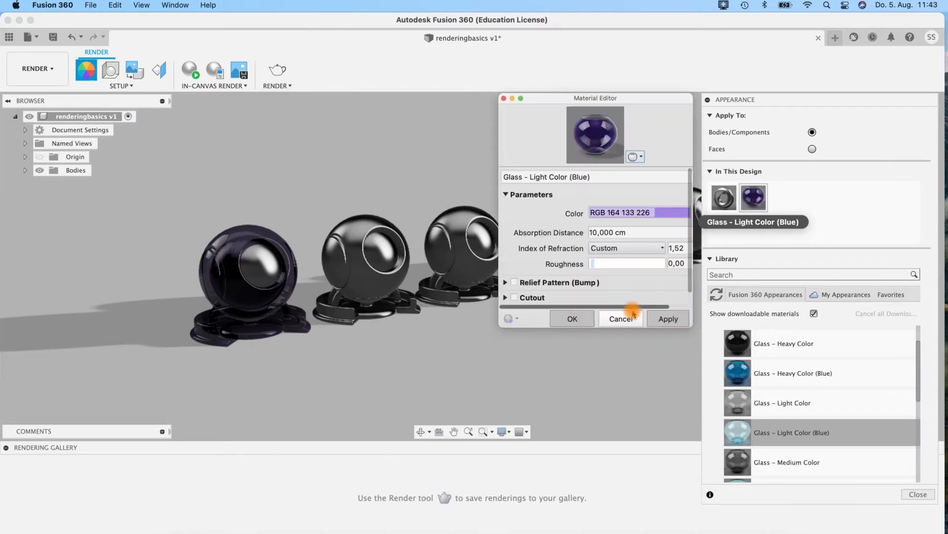
pyautogui.scroll(-1, 524, 279)
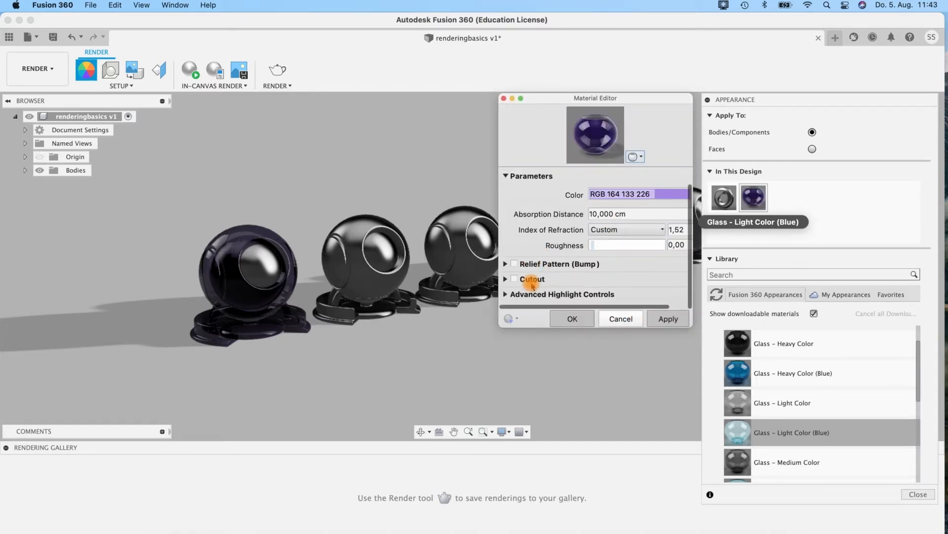
pyautogui.scroll(1, 613, 242)
pyautogui.click(664, 319)
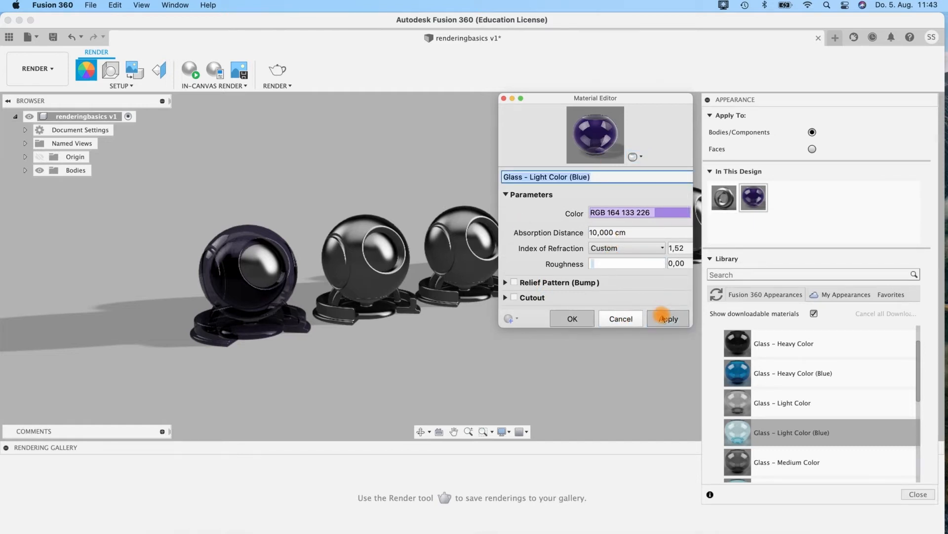
pyautogui.click(503, 101)
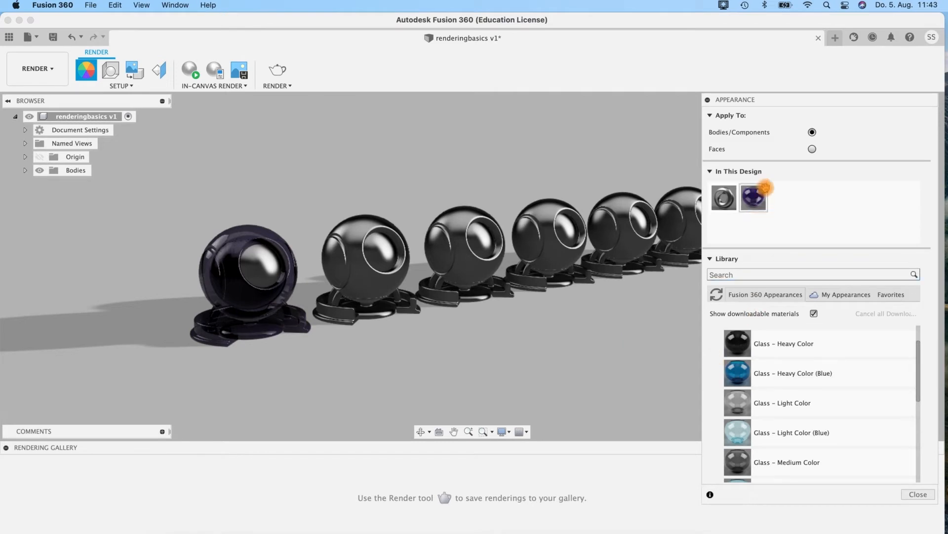
# Set appearances to apply to faces and download the Leather - Glossy material from the Leather category
pyautogui.click(812, 150)
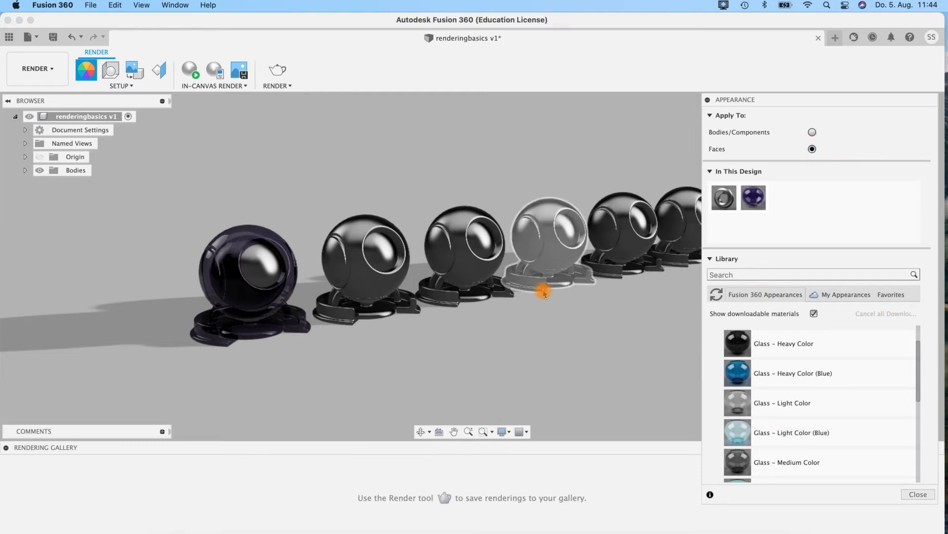
pyautogui.scroll(5, 441, 323)
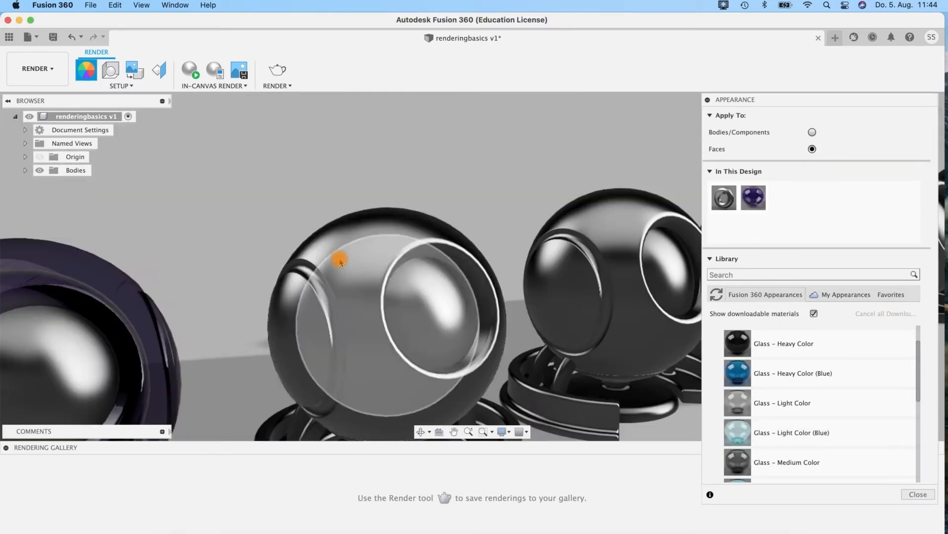
pyautogui.scroll(-5, 743, 383)
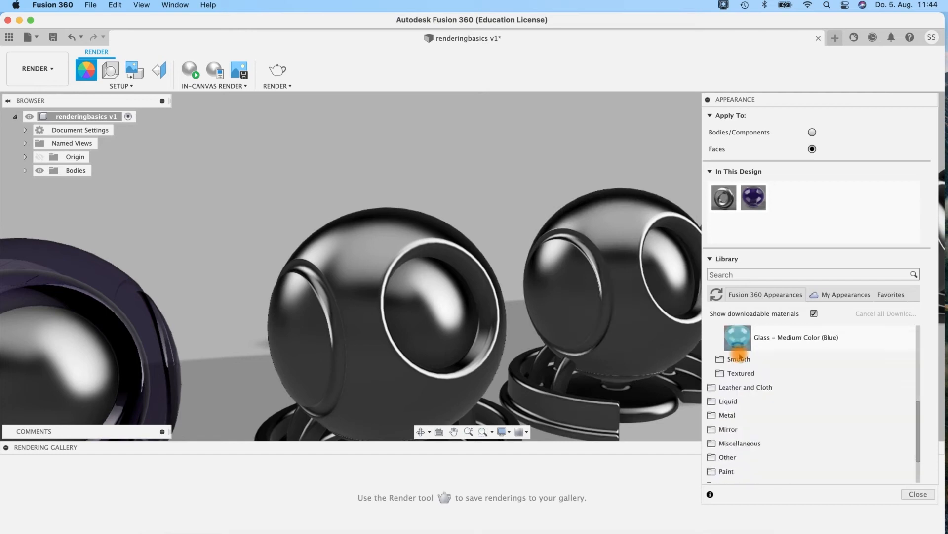
pyautogui.click(721, 350)
pyautogui.click(740, 377)
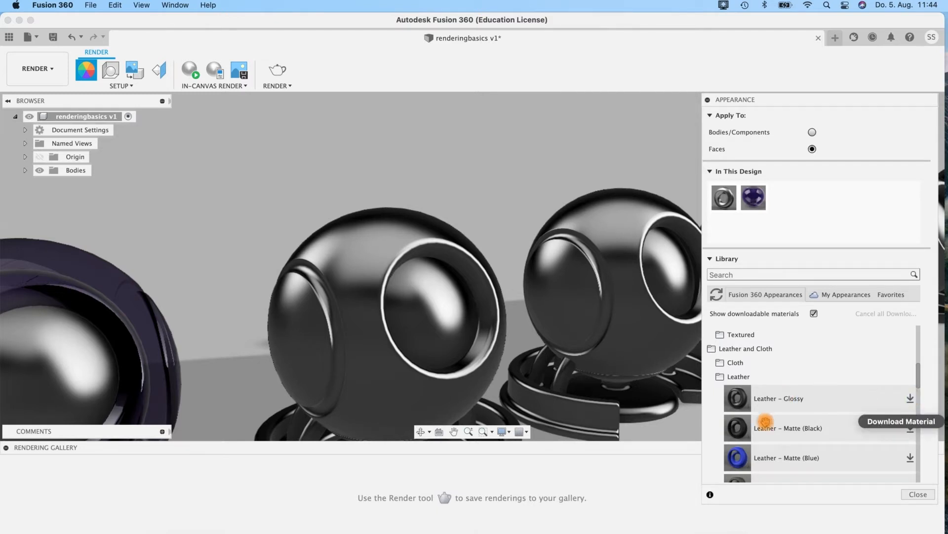
pyautogui.moveTo(762, 426); pyautogui.dragTo(773, 401)
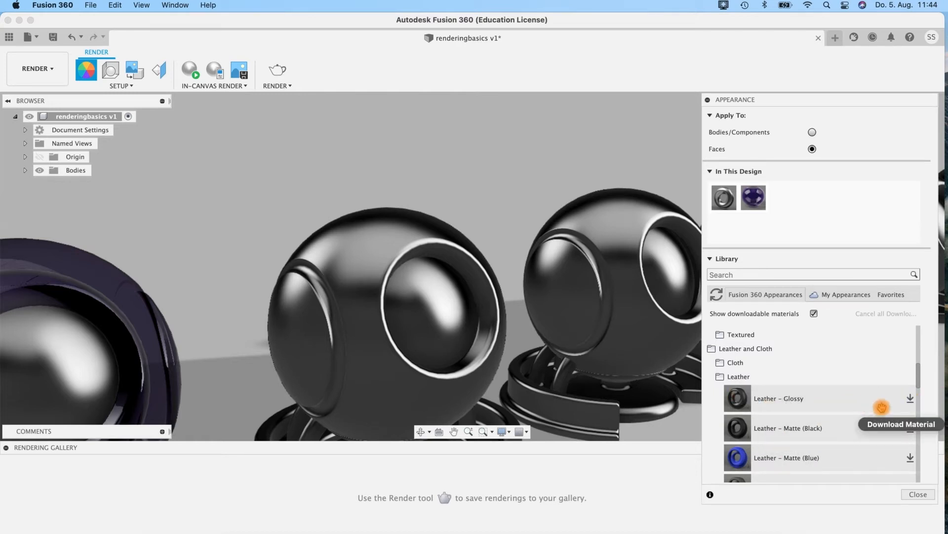
pyautogui.click(909, 400)
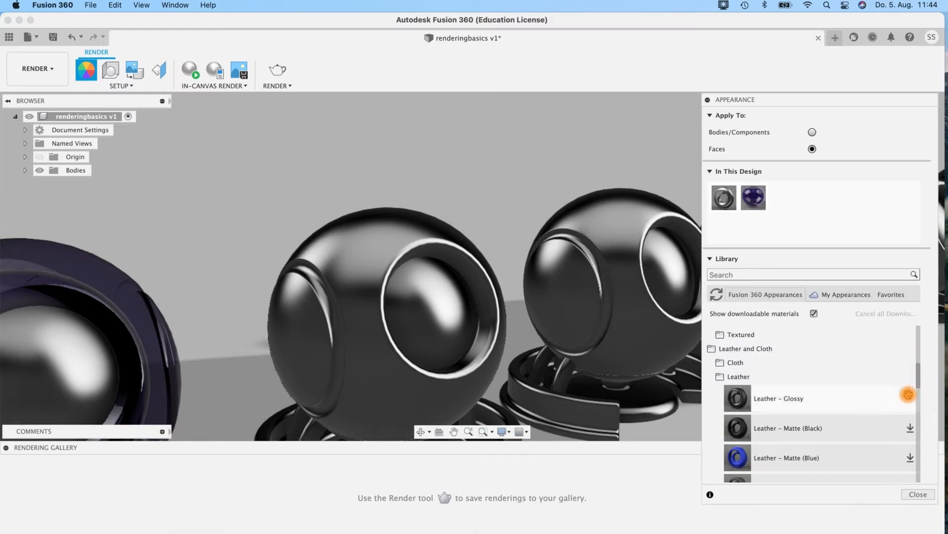
# Apply Leather - Glossy to only the outer spherical face of the second ball
pyautogui.moveTo(756, 399); pyautogui.dragTo(326, 254)
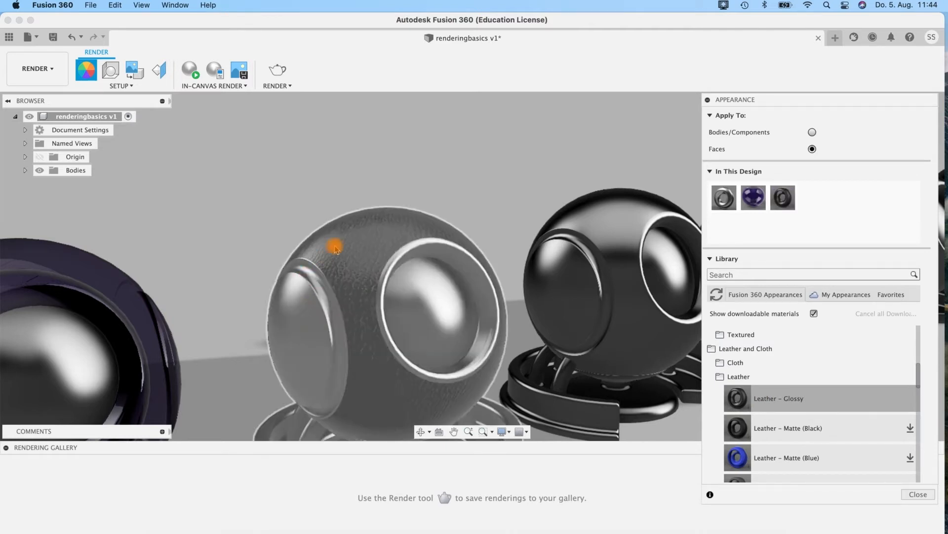
pyautogui.moveTo(532, 341); pyautogui.dragTo(823, 152)
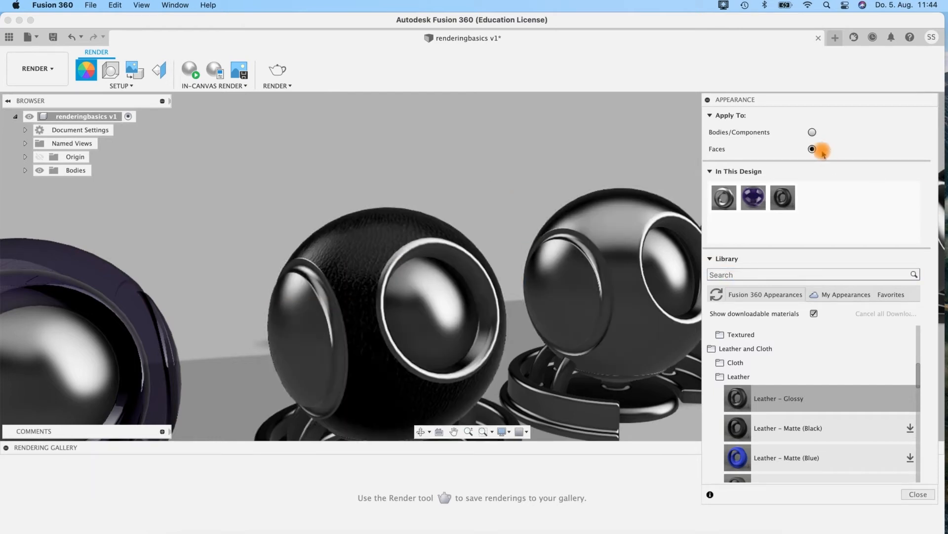
pyautogui.click(812, 148)
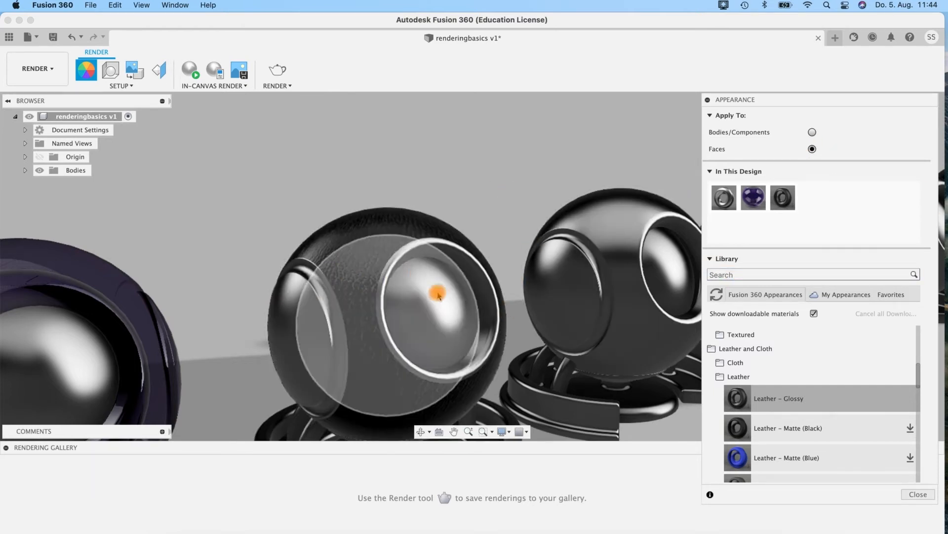
# Apply Leather - Glossy to the second ball's whole body, removing its face appearances, and inspect the leather texture up close
pyautogui.click(812, 133)
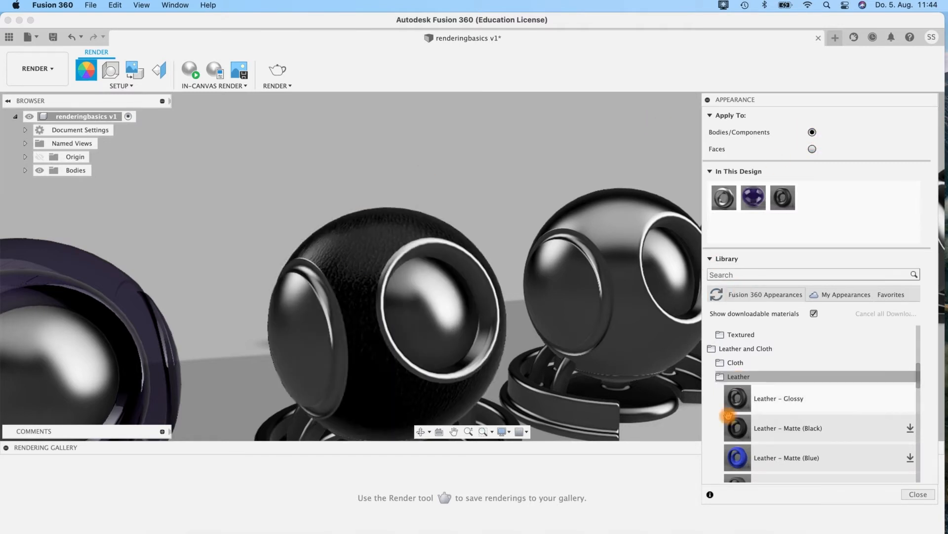
pyautogui.moveTo(738, 405); pyautogui.dragTo(364, 262)
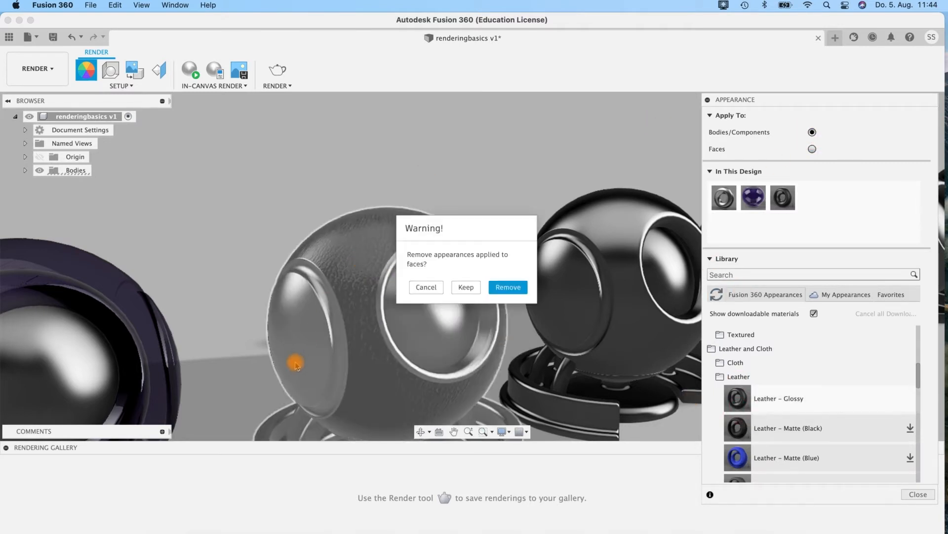
pyautogui.click(499, 287)
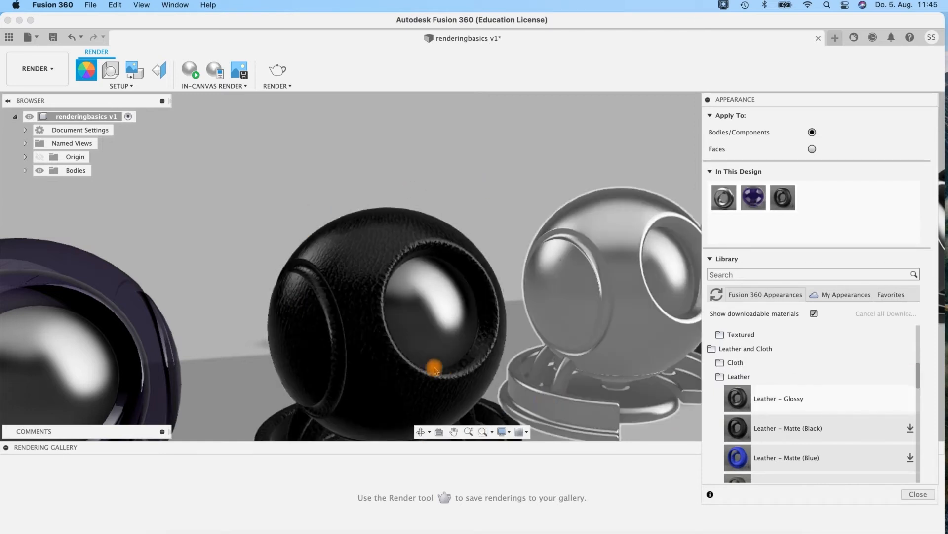
pyautogui.scroll(-5, 434, 365)
pyautogui.moveTo(476, 241); pyautogui.dragTo(464, 171, button='middle')
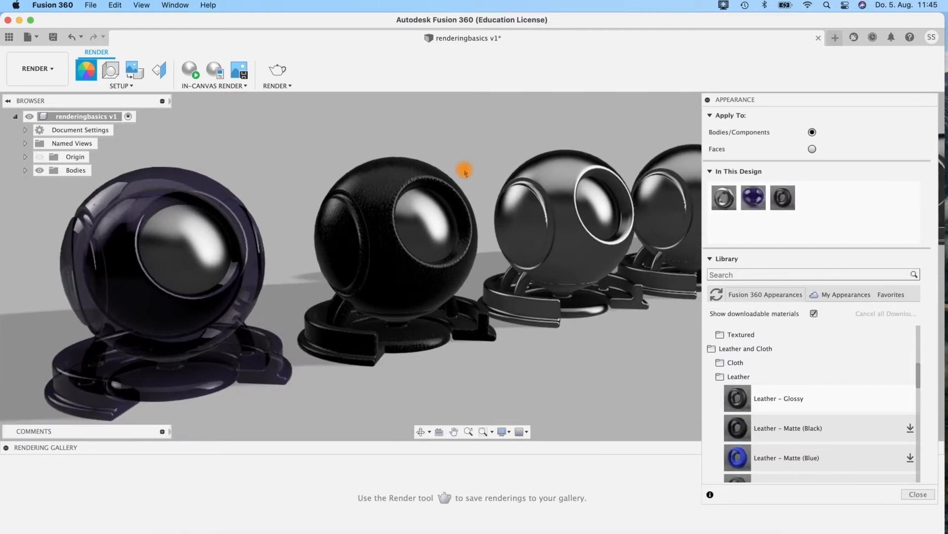
pyautogui.scroll(5, 405, 227)
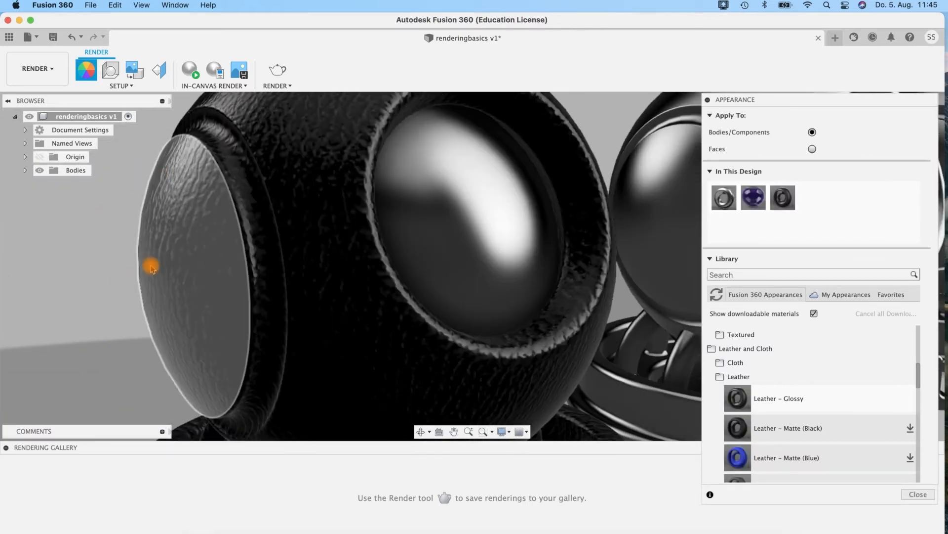
pyautogui.scroll(-5, 152, 267)
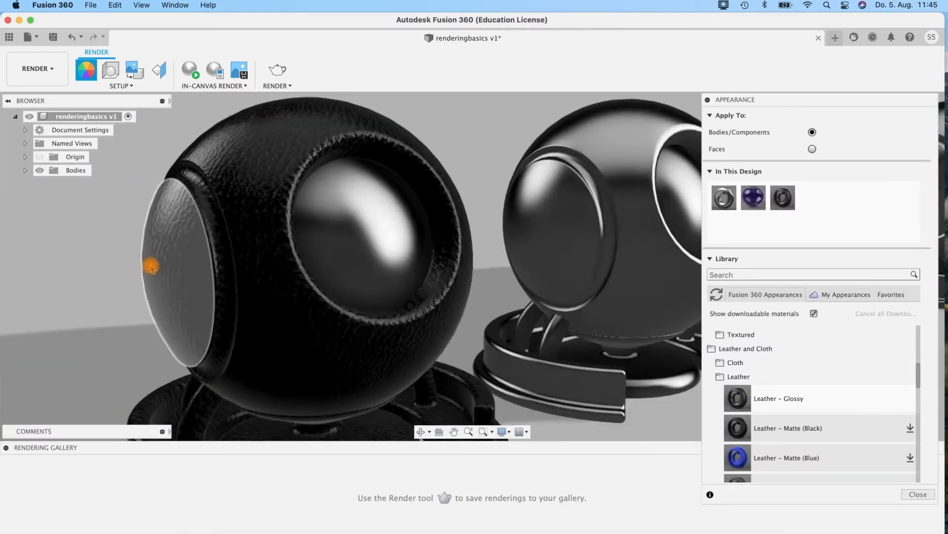
# Apply the Gold - Polished appearance from the Metal category's Gold group to the third ball's body
pyautogui.moveTo(192, 212); pyautogui.dragTo(393, 157, button='middle')
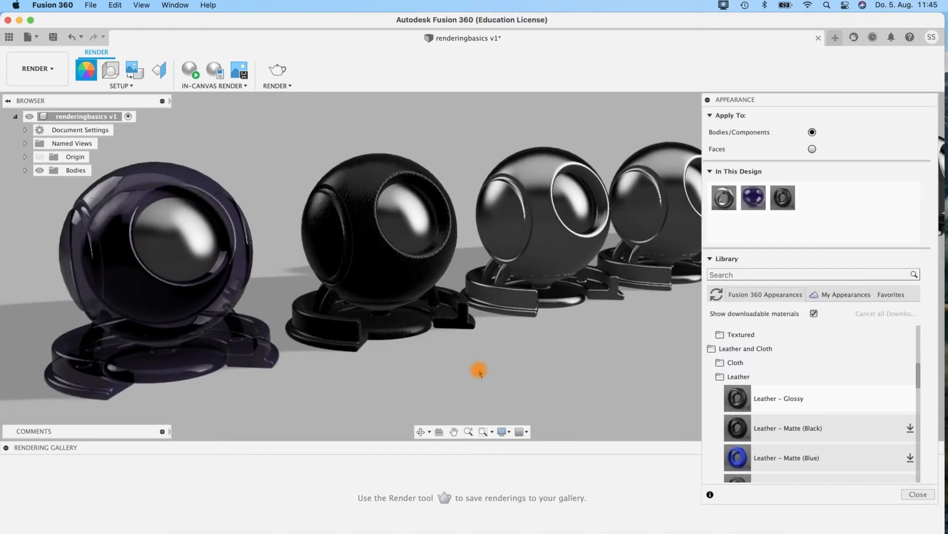
pyautogui.moveTo(476, 369); pyautogui.dragTo(430, 366, button='middle')
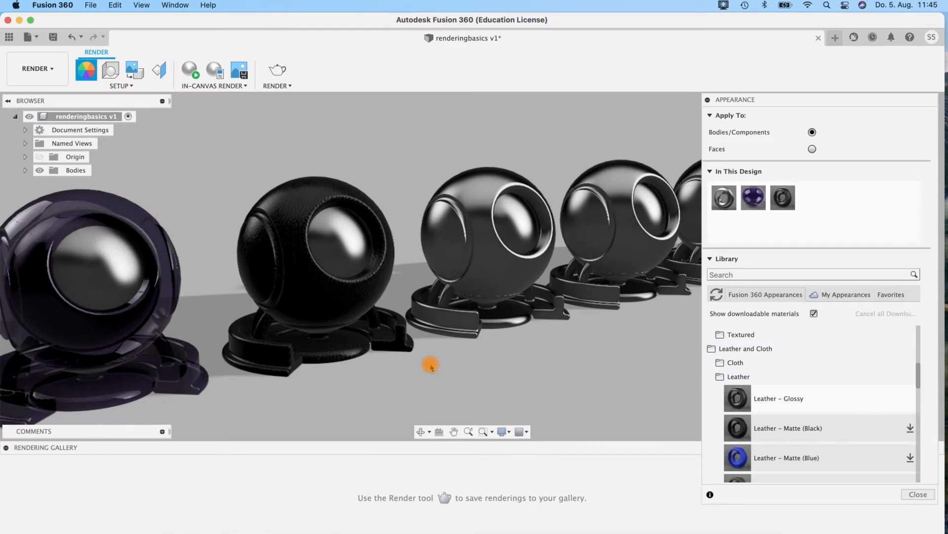
pyautogui.click(729, 351)
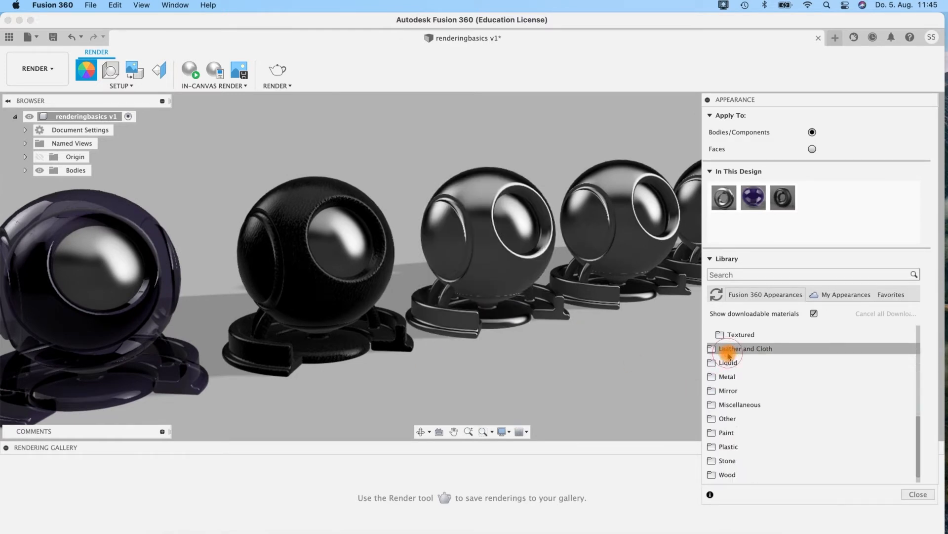
pyautogui.click(745, 379)
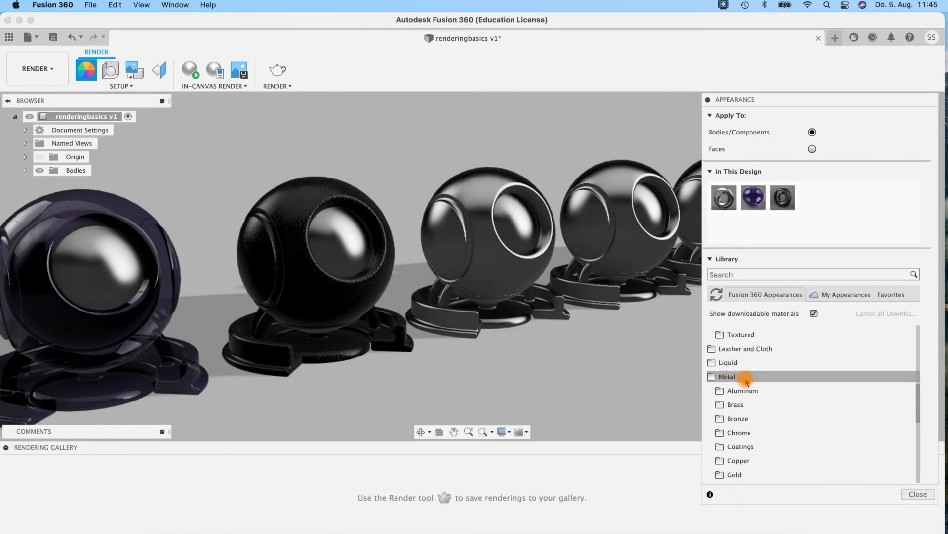
pyautogui.click(741, 474)
pyautogui.moveTo(738, 380); pyautogui.dragTo(482, 198)
# Apply a white light-emitting appearance from the Emissive group under Miscellaneous to the inner sphere of the fourth ball
pyautogui.moveTo(561, 340); pyautogui.dragTo(338, 379, button='middle')
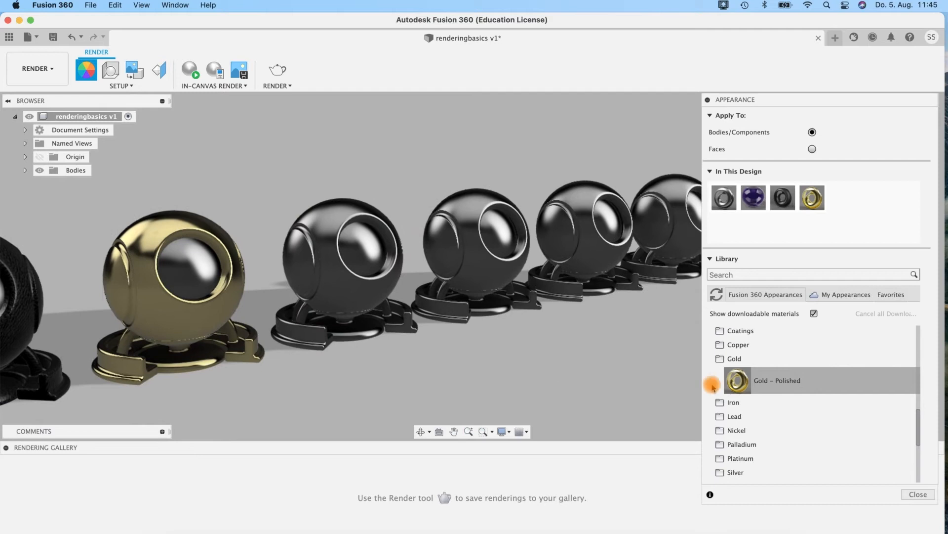
pyautogui.scroll(5, 778, 373)
pyautogui.click(777, 368)
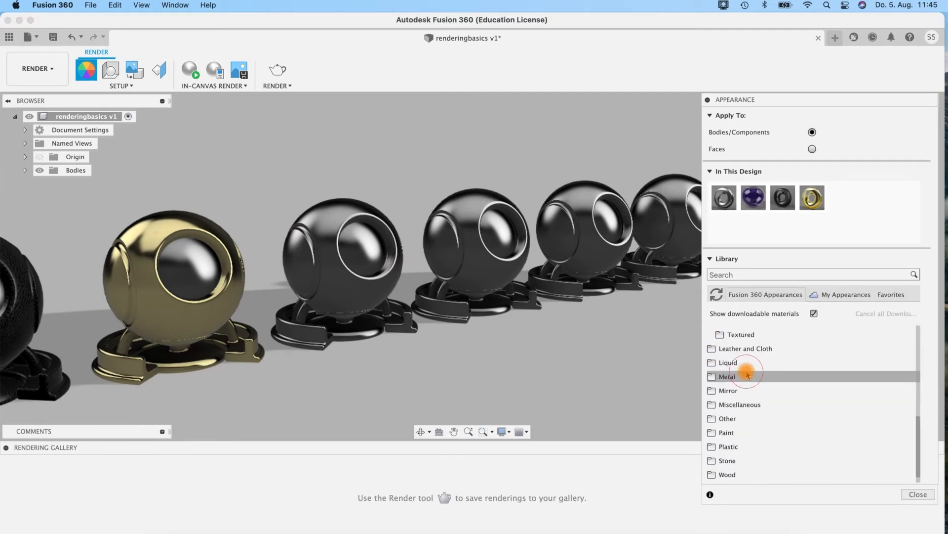
pyautogui.click(740, 406)
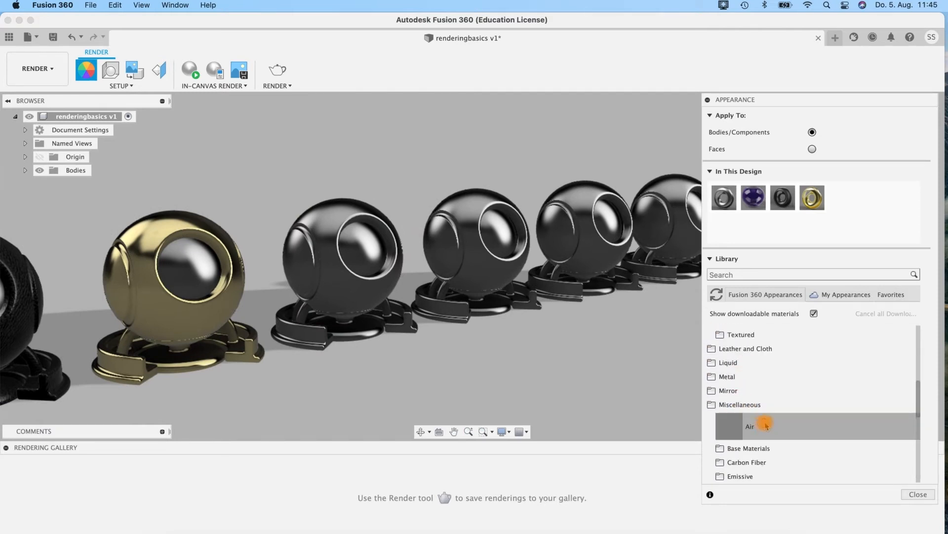
pyautogui.scroll(-3, 765, 423)
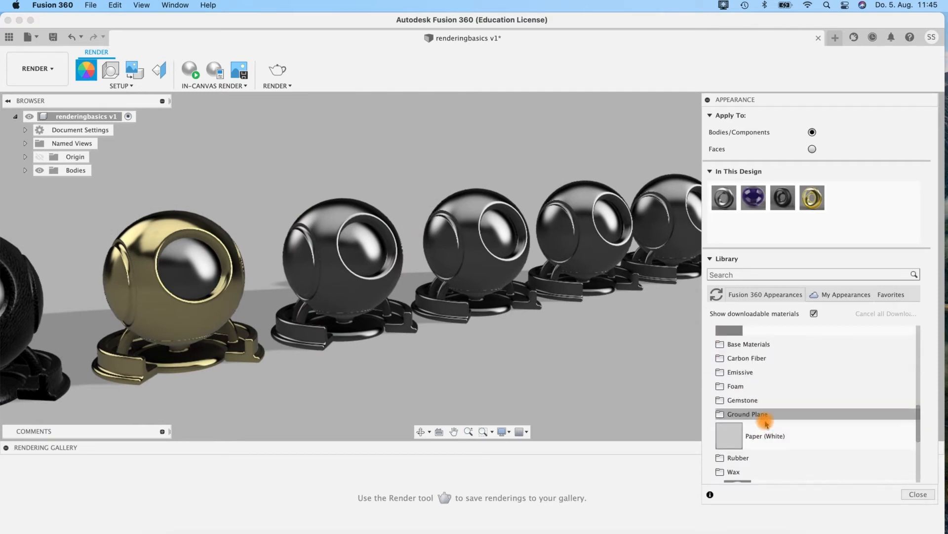
pyautogui.click(749, 376)
pyautogui.scroll(-2, 766, 416)
pyautogui.scroll(-3, 765, 414)
pyautogui.scroll(3, 750, 405)
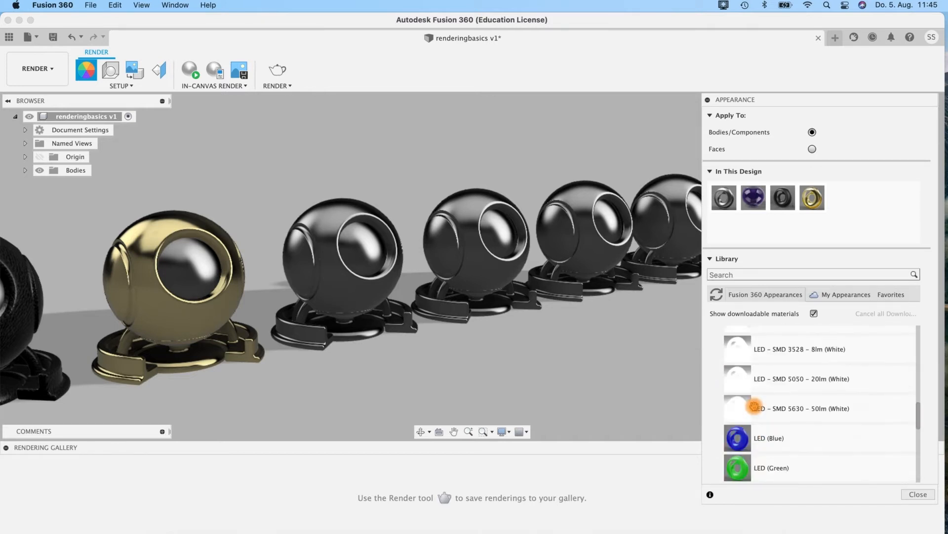
pyautogui.scroll(2, 754, 405)
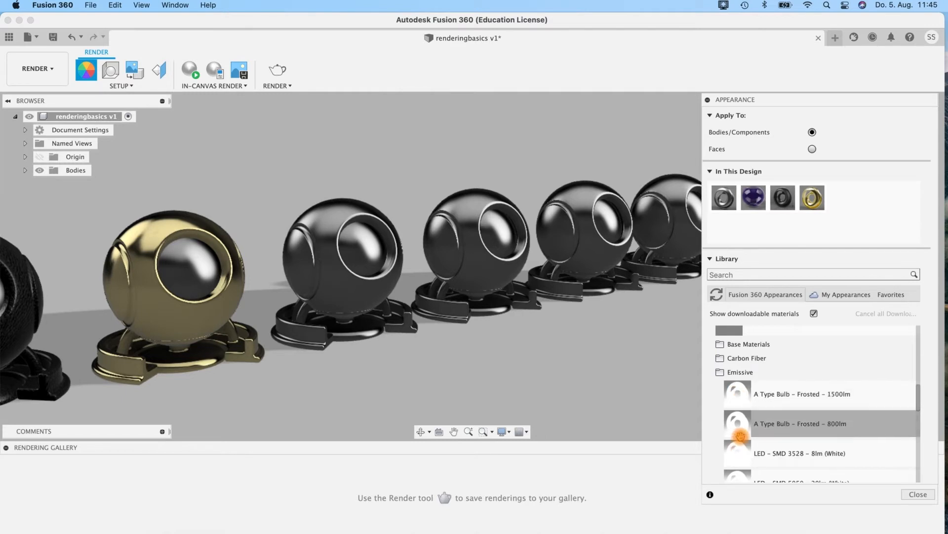
pyautogui.scroll(-2, 738, 420)
pyautogui.moveTo(738, 401); pyautogui.dragTo(363, 249)
# Apply the Wax (Red) appearance to the outer body of the fourth ball
pyautogui.scroll(2, 795, 405)
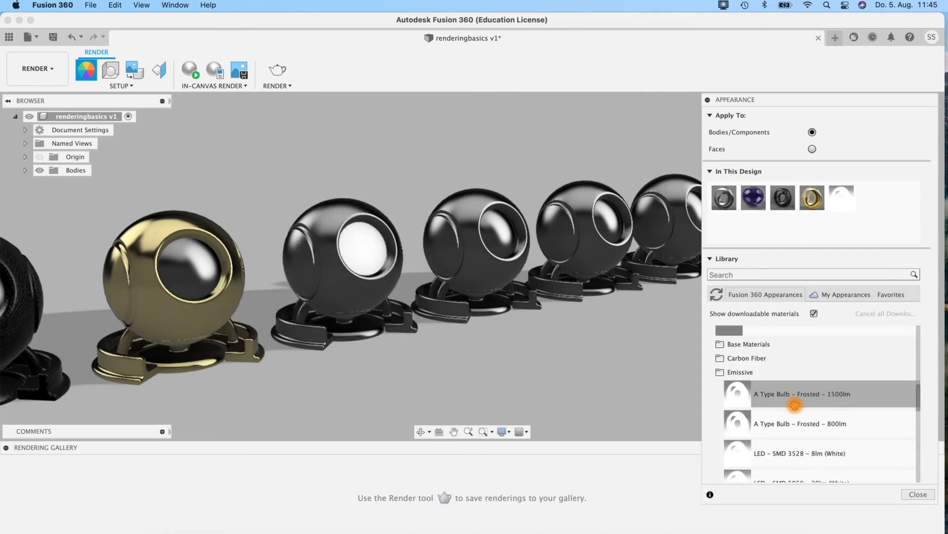
pyautogui.click(731, 374)
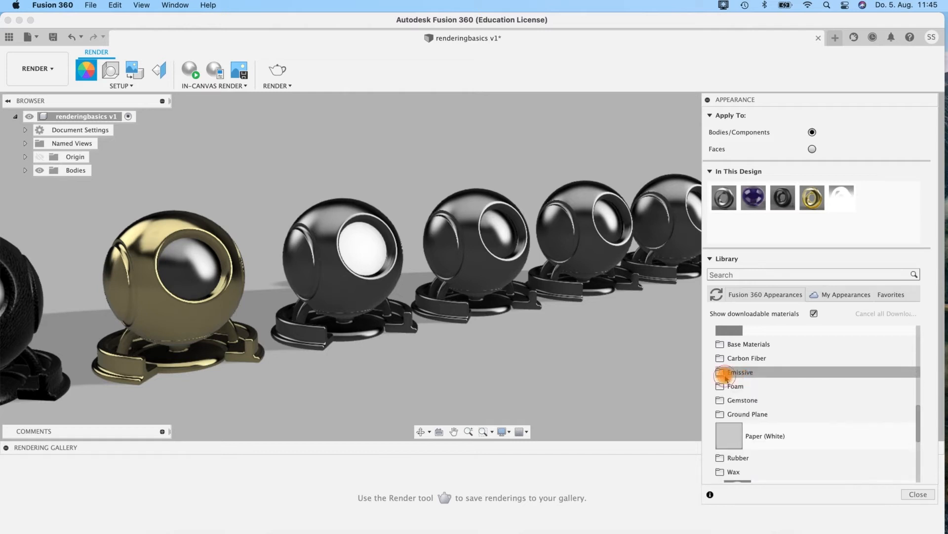
pyautogui.scroll(-2, 767, 382)
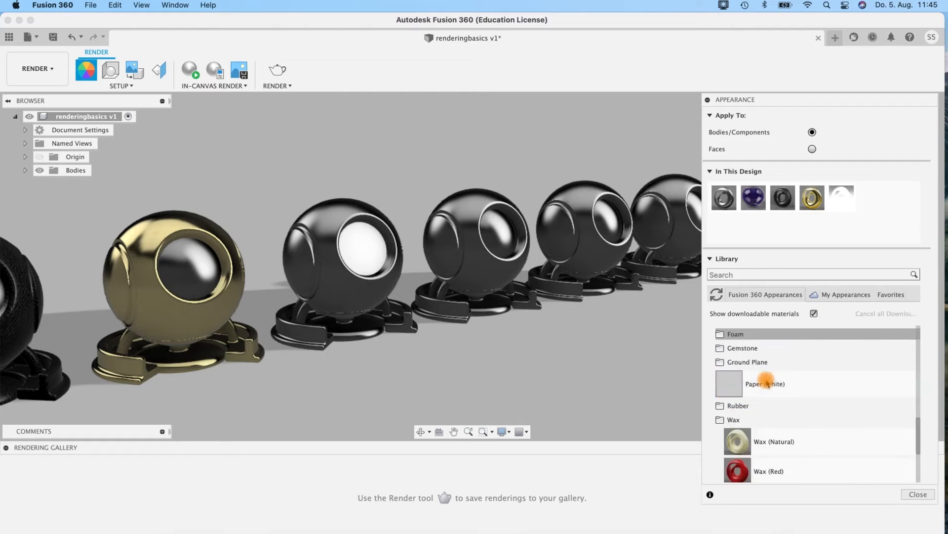
pyautogui.scroll(-2, 768, 381)
pyautogui.moveTo(505, 361); pyautogui.dragTo(299, 302)
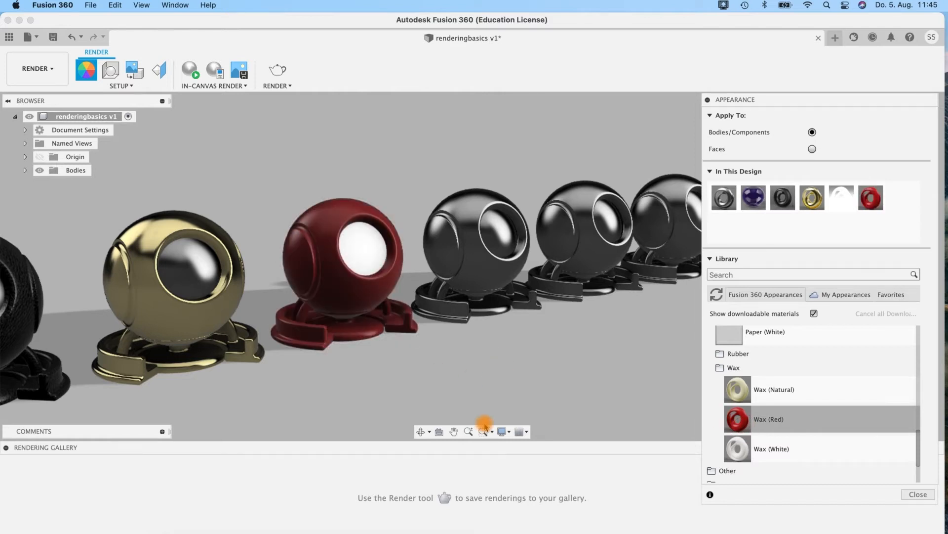
# Apply the Rubber - Soft appearance from the Rubber group to the fifth ball's body
pyautogui.moveTo(517, 334); pyautogui.dragTo(444, 357, button='middle')
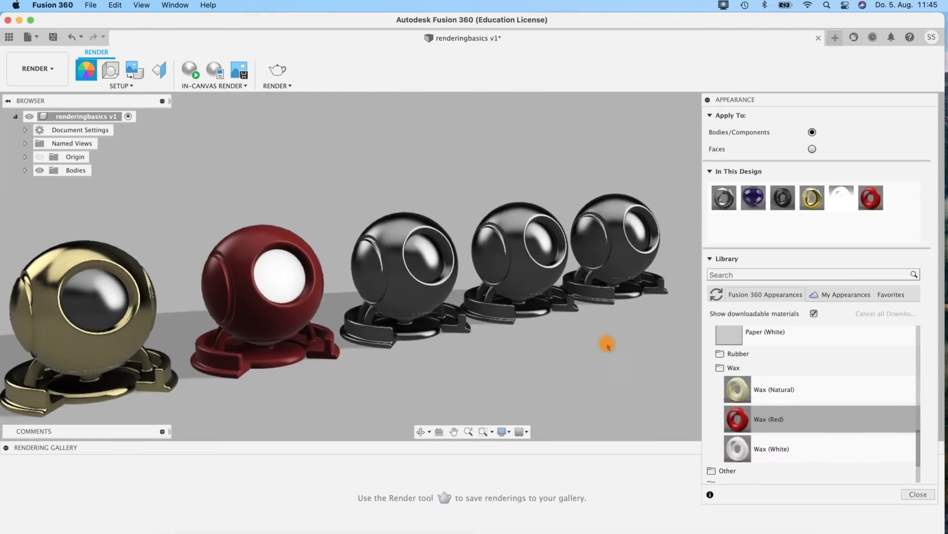
pyautogui.click(746, 357)
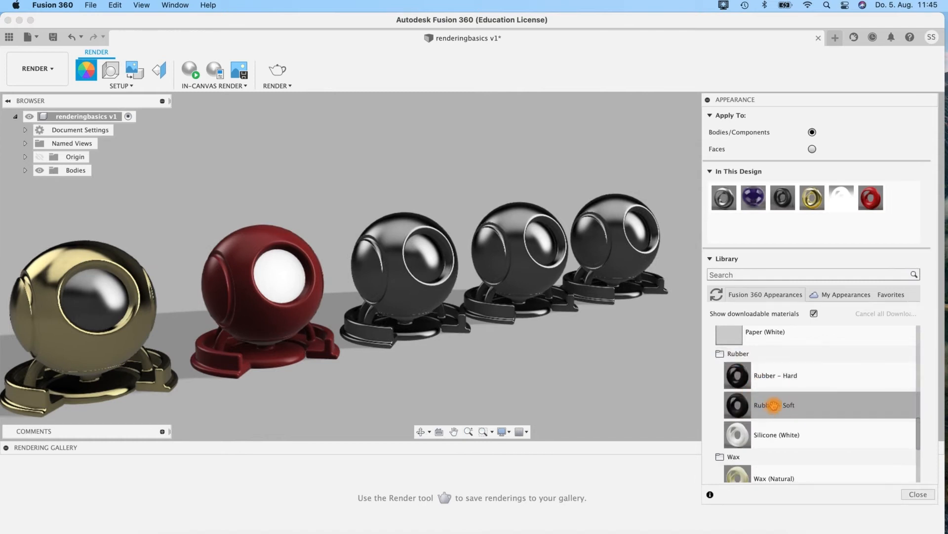
pyautogui.moveTo(540, 297); pyautogui.dragTo(375, 254)
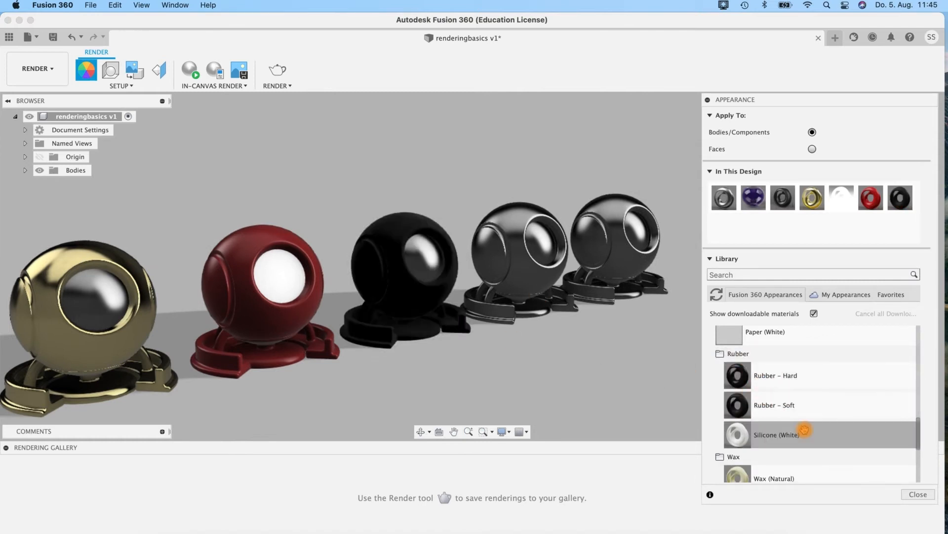
# Apply the Oak appearance from the Wood category to the sixth ball's body
pyautogui.scroll(-5, 804, 429)
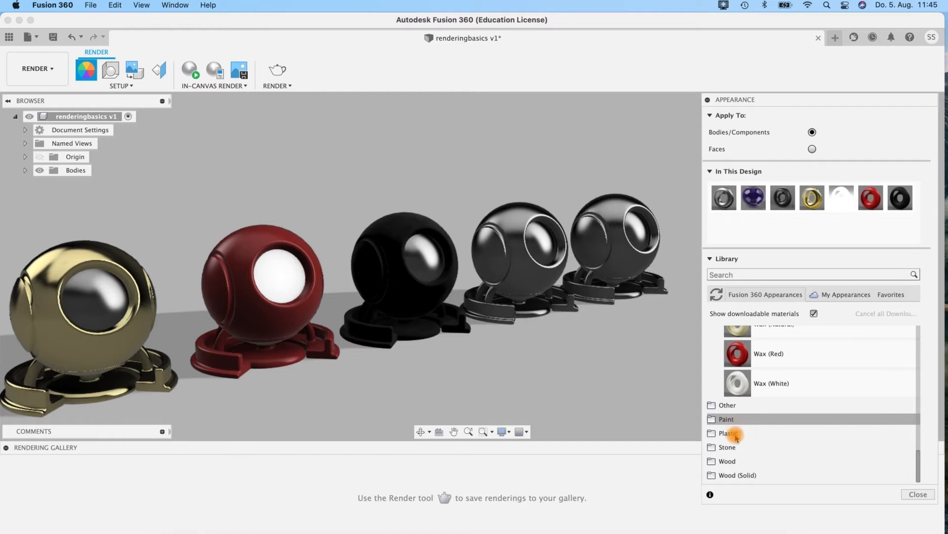
pyautogui.click(740, 460)
pyautogui.moveTo(536, 345); pyautogui.dragTo(394, 334, button='middle')
pyautogui.scroll(-5, 766, 449)
pyautogui.scroll(1, 788, 456)
pyautogui.scroll(2, 393, 334)
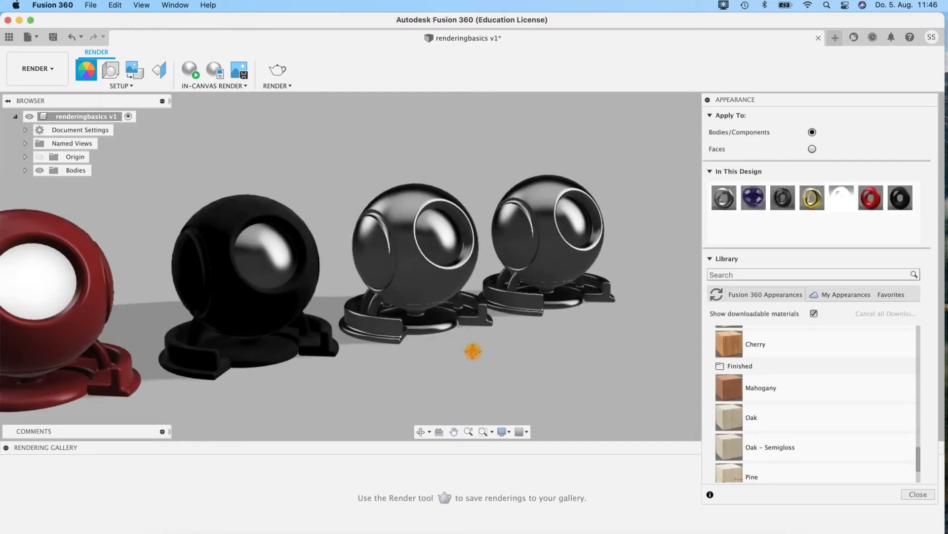
pyautogui.moveTo(472, 351); pyautogui.dragTo(417, 371, button='middle')
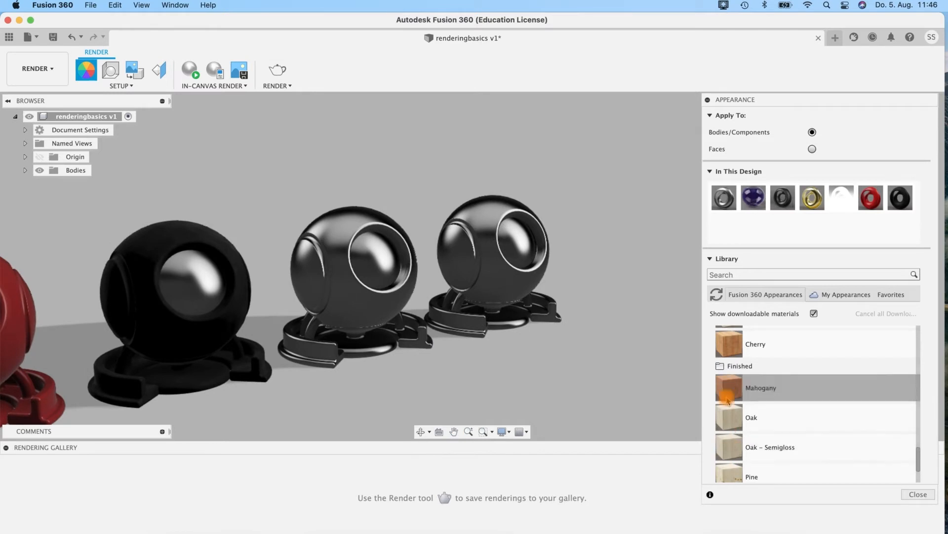
pyautogui.scroll(-2, 799, 415)
pyautogui.scroll(2, 797, 413)
pyautogui.scroll(-2, 793, 420)
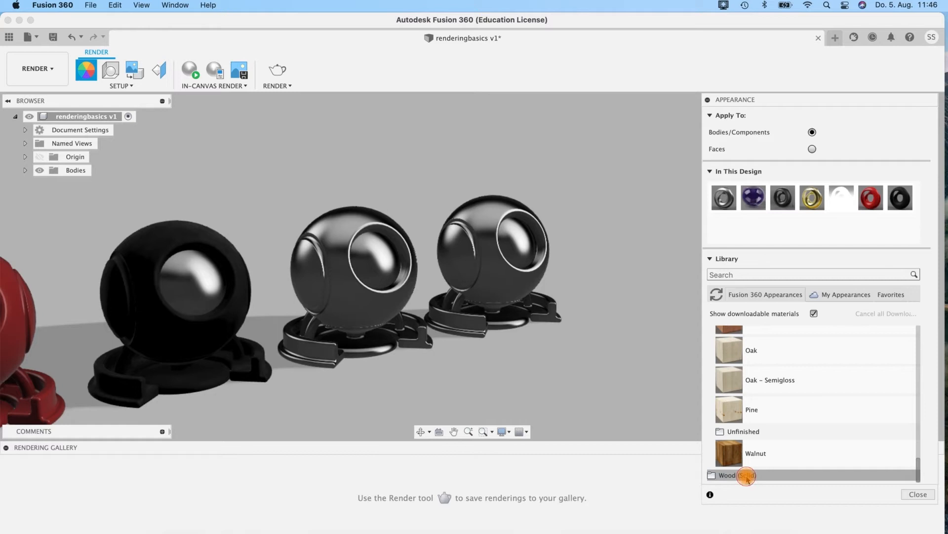
pyautogui.scroll(4, 773, 401)
pyautogui.scroll(-2, 758, 415)
pyautogui.scroll(-2, 751, 385)
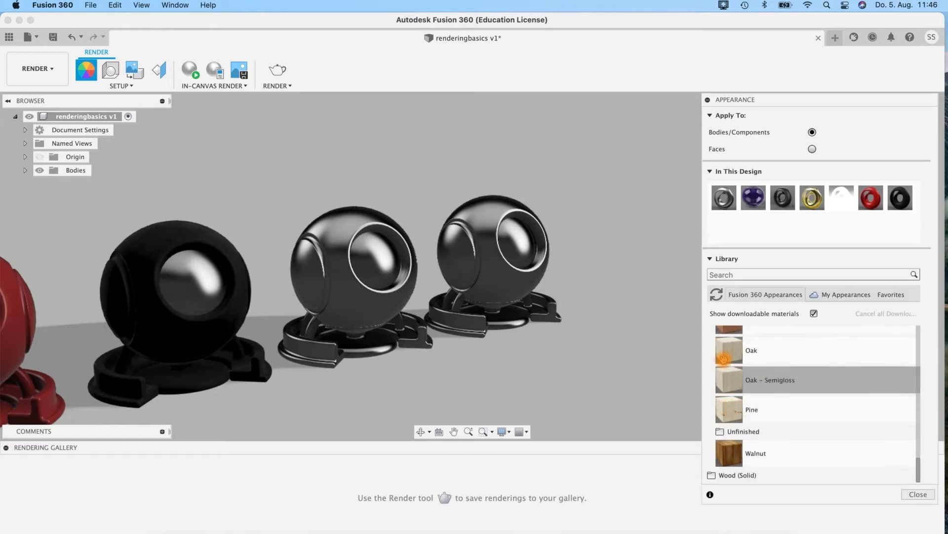
pyautogui.moveTo(729, 349); pyautogui.dragTo(306, 220)
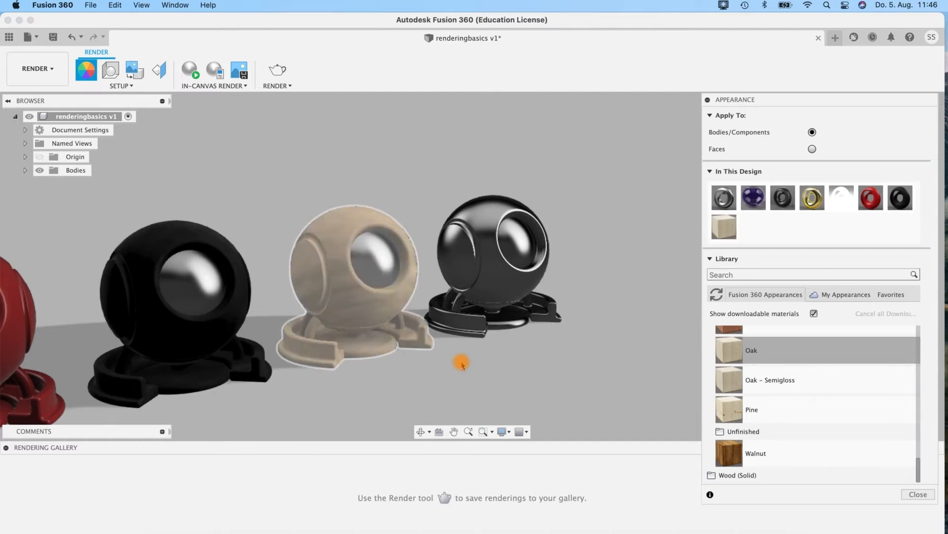
# Examine the materials in the Plastic category, including its Textured group
pyautogui.scroll(5, 777, 421)
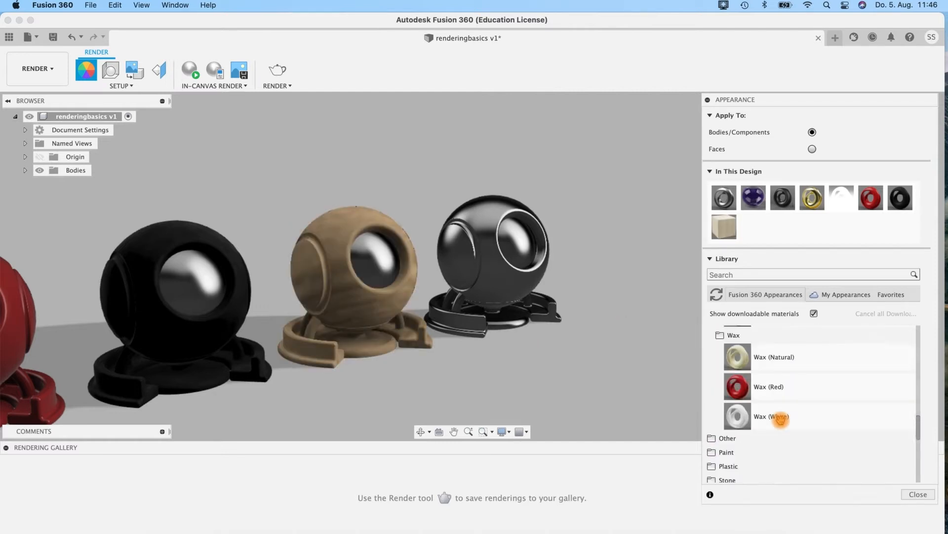
pyautogui.click(725, 399)
pyautogui.scroll(-2, 792, 419)
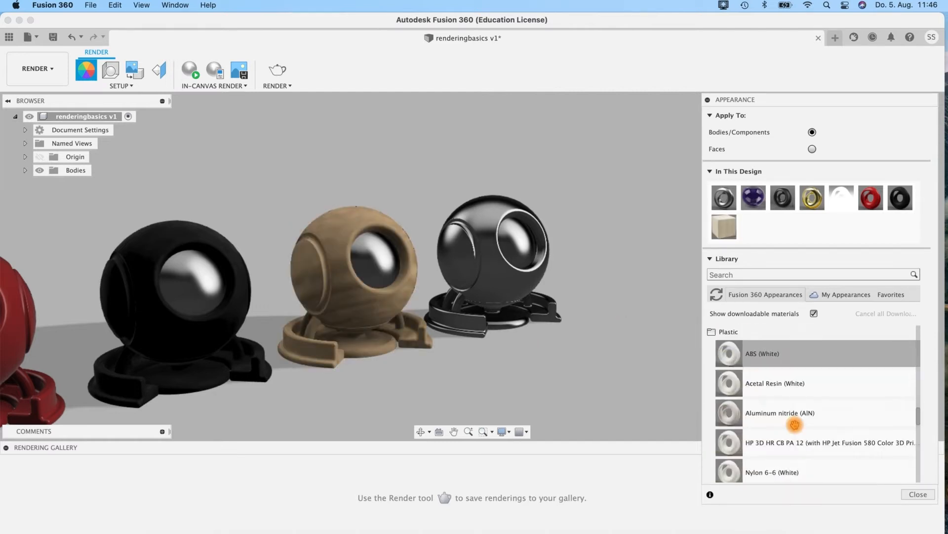
pyautogui.scroll(2, 795, 424)
pyautogui.scroll(-5, 795, 424)
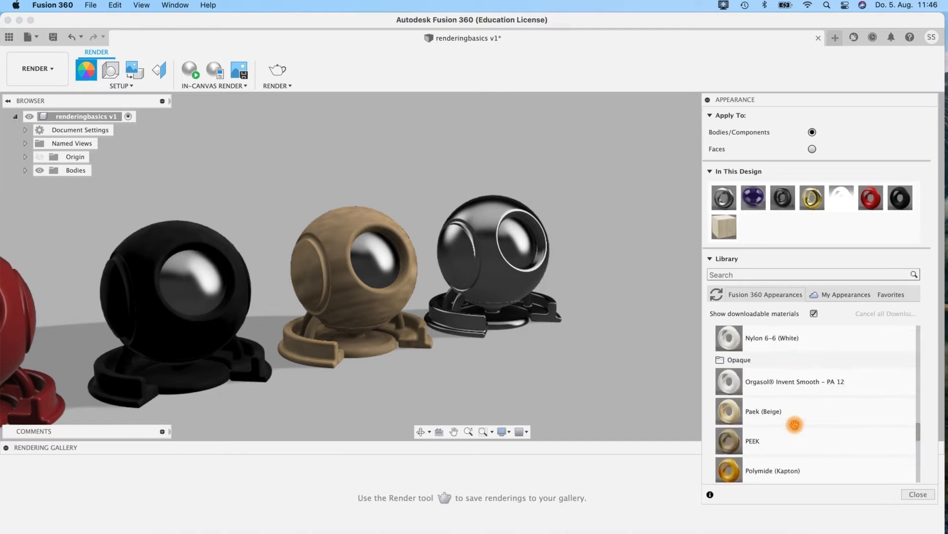
pyautogui.scroll(-2, 795, 424)
pyautogui.moveTo(789, 411); pyautogui.dragTo(701, 409)
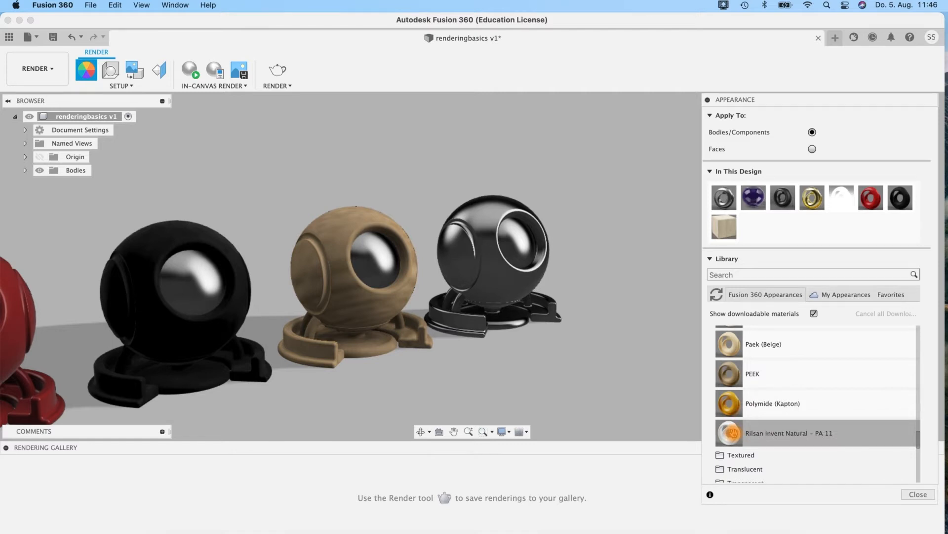
pyautogui.scroll(-3, 733, 432)
pyautogui.scroll(3, 730, 415)
pyautogui.scroll(-3, 726, 400)
pyautogui.click(725, 389)
pyautogui.scroll(-3, 763, 395)
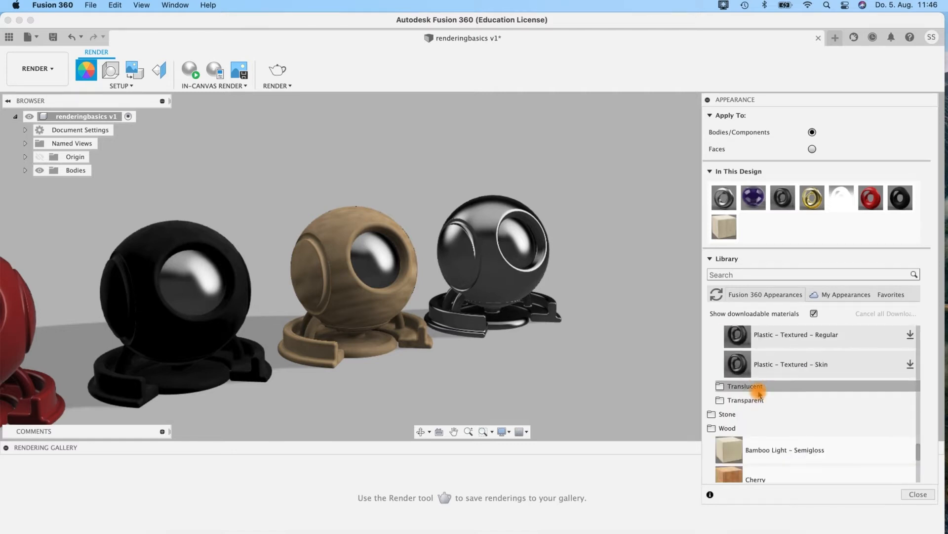
# Apply Plastic - Translucent Matte (Blue) from the Translucent group to the body of the last ball
pyautogui.click(760, 390)
pyautogui.scroll(-5, 759, 394)
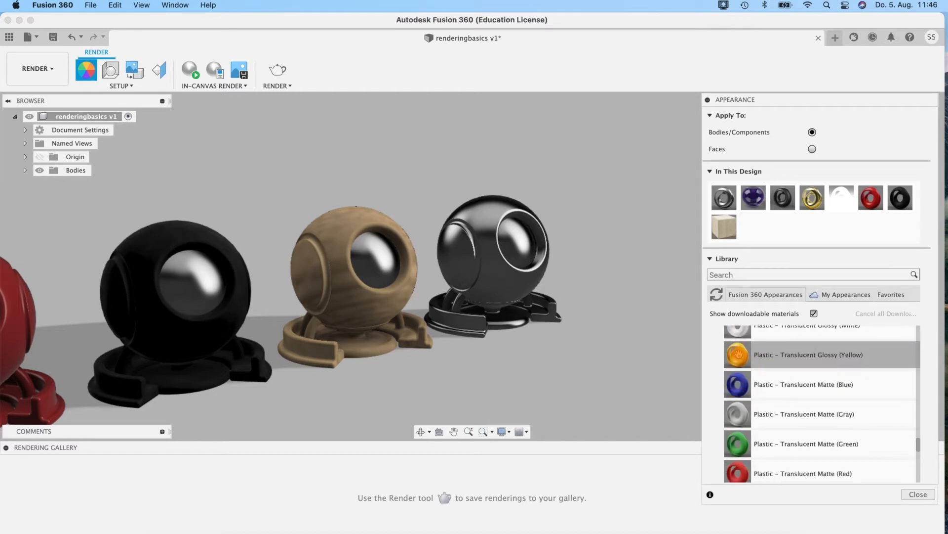
pyautogui.moveTo(739, 385); pyautogui.dragTo(456, 217)
# Apply the Paper (White) ground plane appearance to the inner spheres of the blue plastic and oak balls
pyautogui.scroll(5, 784, 395)
pyautogui.scroll(-3, 784, 395)
pyautogui.scroll(15, 784, 396)
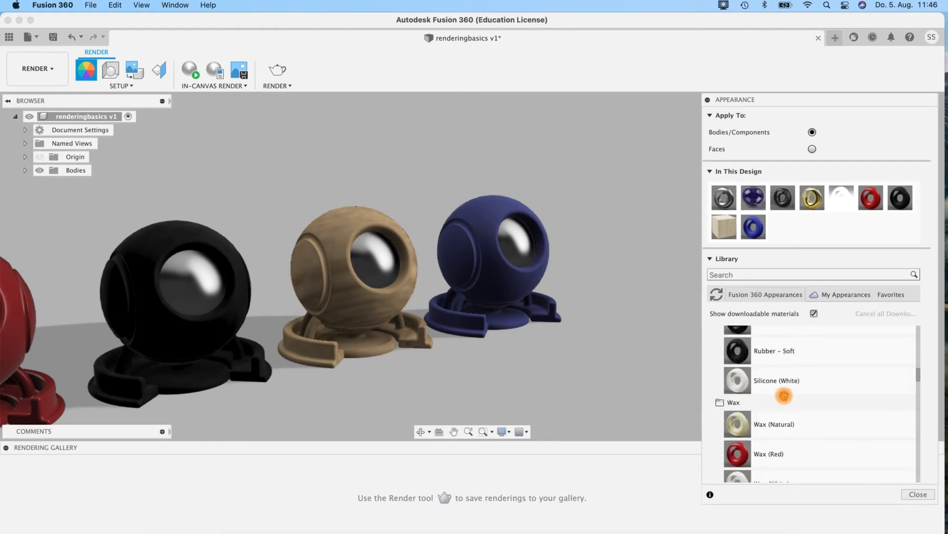
pyautogui.scroll(2, 784, 395)
pyautogui.scroll(2, 784, 395)
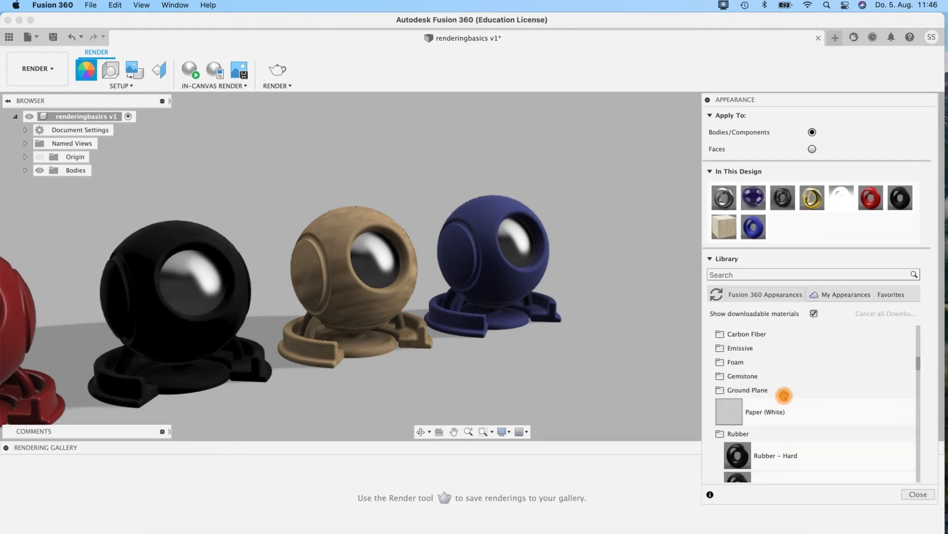
pyautogui.moveTo(780, 409); pyautogui.dragTo(521, 245)
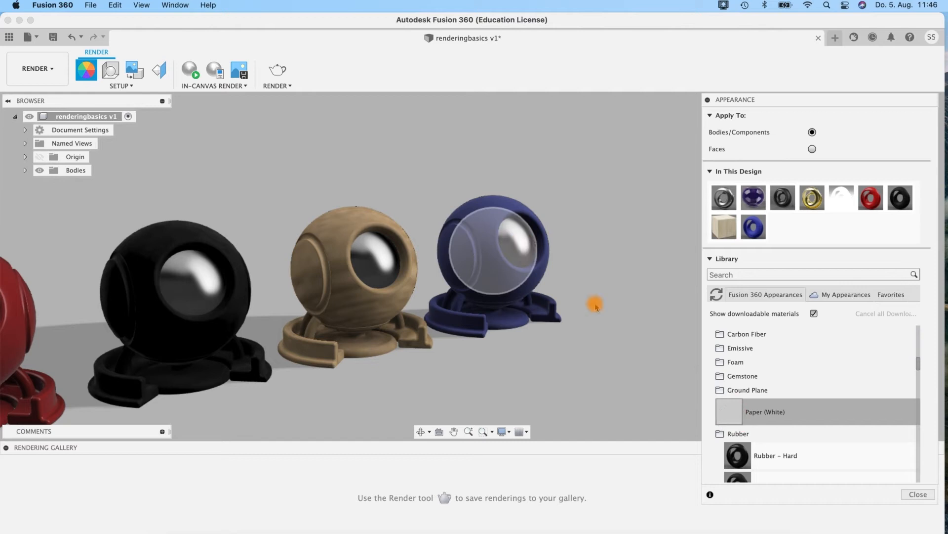
pyautogui.moveTo(726, 404); pyautogui.dragTo(383, 261)
# Apply Paper (White) to the inner spheres of the rubber, gold, leather and purple glass balls, and view the whole row
pyautogui.moveTo(362, 338); pyautogui.dragTo(509, 260, button='middle')
pyautogui.moveTo(733, 406); pyautogui.dragTo(370, 212)
pyautogui.moveTo(371, 211); pyautogui.dragTo(698, 335, button='middle')
pyautogui.moveTo(728, 415); pyautogui.dragTo(317, 300)
pyautogui.moveTo(318, 299); pyautogui.dragTo(691, 307, button='middle')
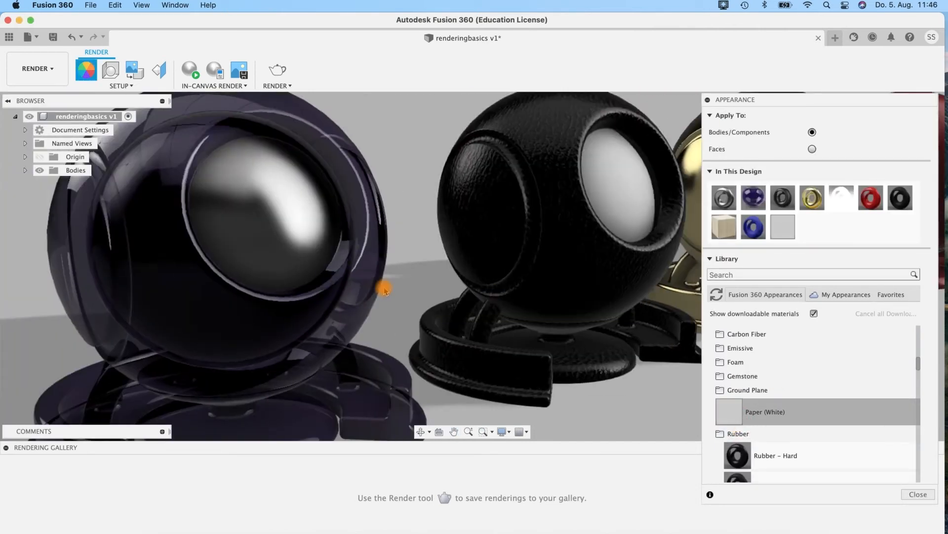
pyautogui.moveTo(728, 409); pyautogui.dragTo(296, 223)
pyautogui.scroll(-6, 461, 275)
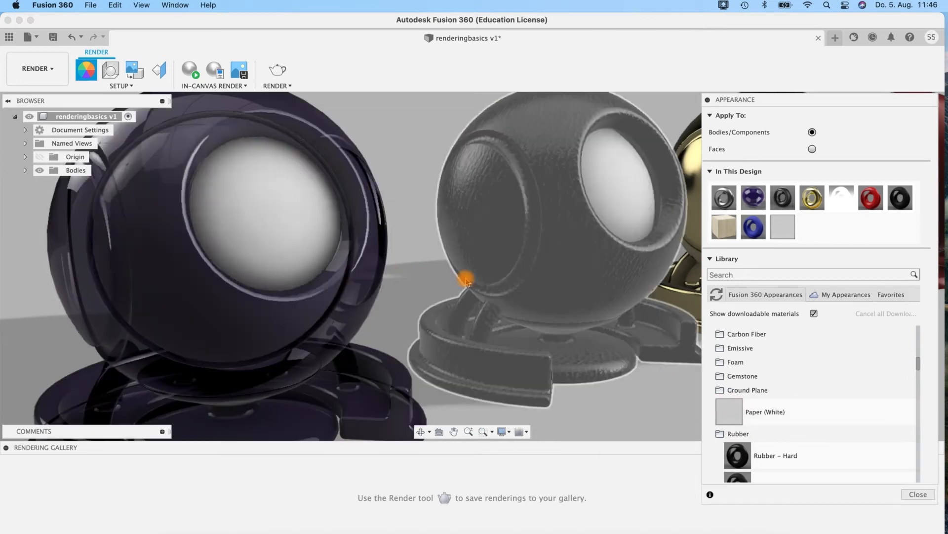
pyautogui.keyDown('shift'); pyautogui.moveTo(450, 187); pyautogui.dragTo(504, 288, button='middle'); pyautogui.keyUp('shift')
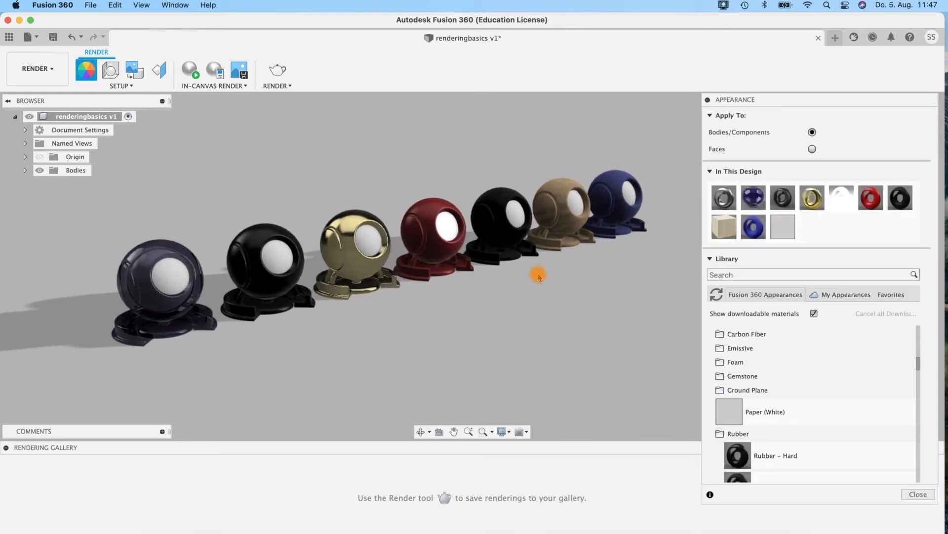
# Preview the row of balls with an in-canvas render from slightly different views, and stop the render
pyautogui.click(190, 69)
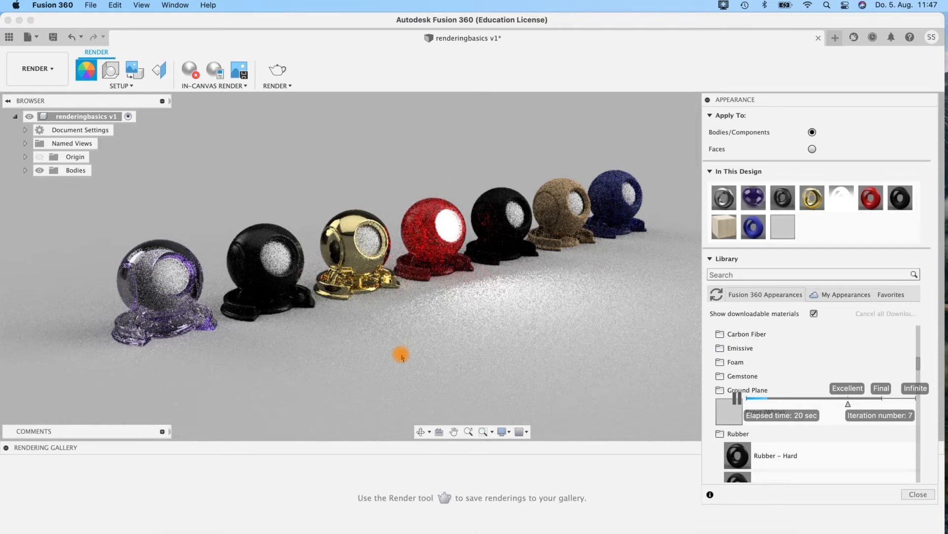
pyautogui.scroll(1, 392, 360)
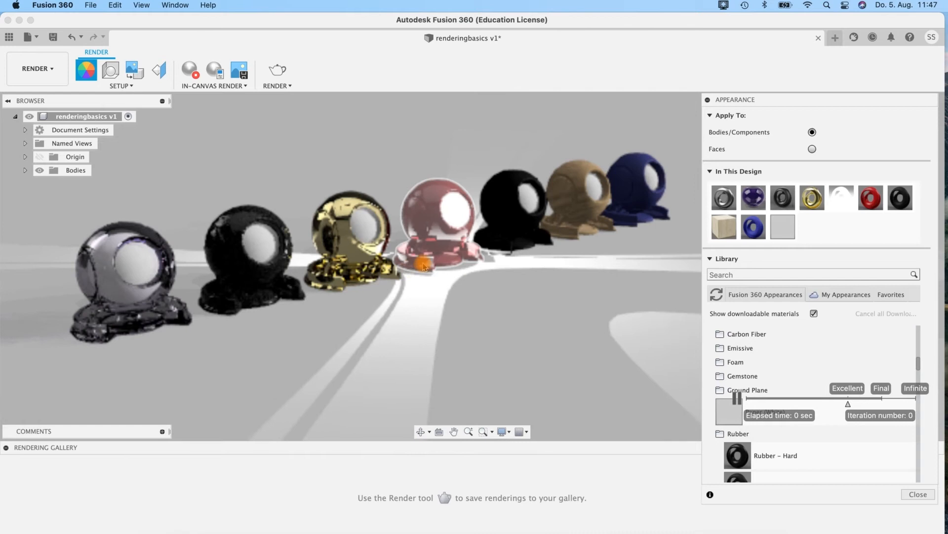
pyautogui.scroll(-1, 417, 263)
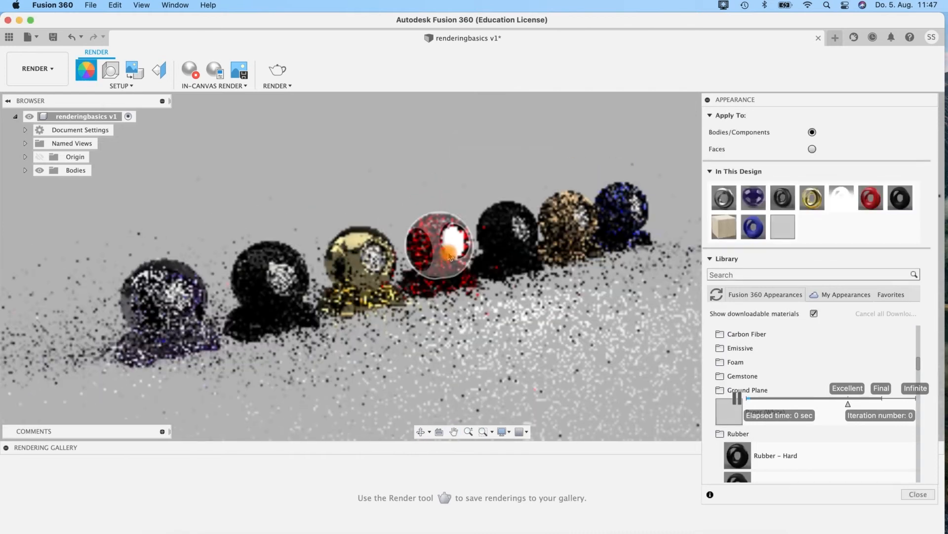
pyautogui.moveTo(544, 303); pyautogui.dragTo(535, 298, button='middle')
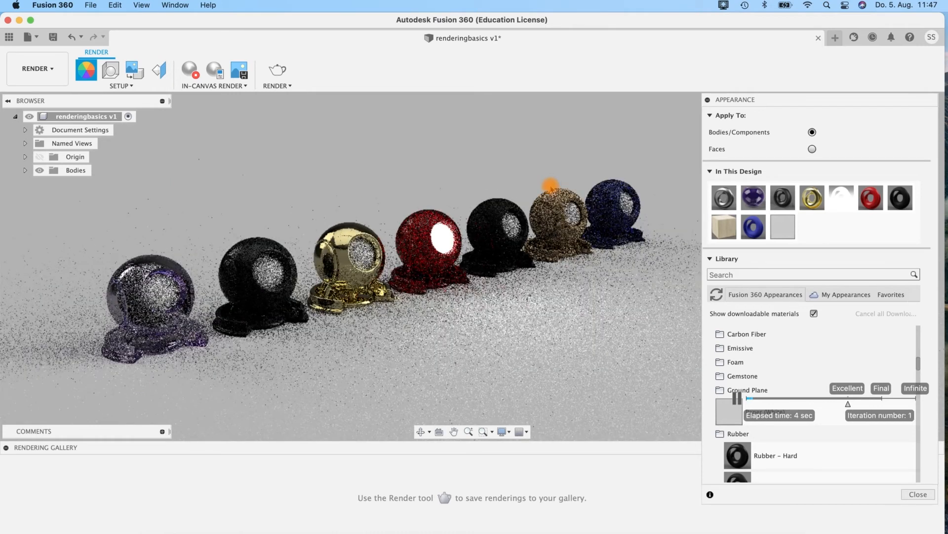
pyautogui.moveTo(473, 191); pyautogui.dragTo(500, 195, button='middle')
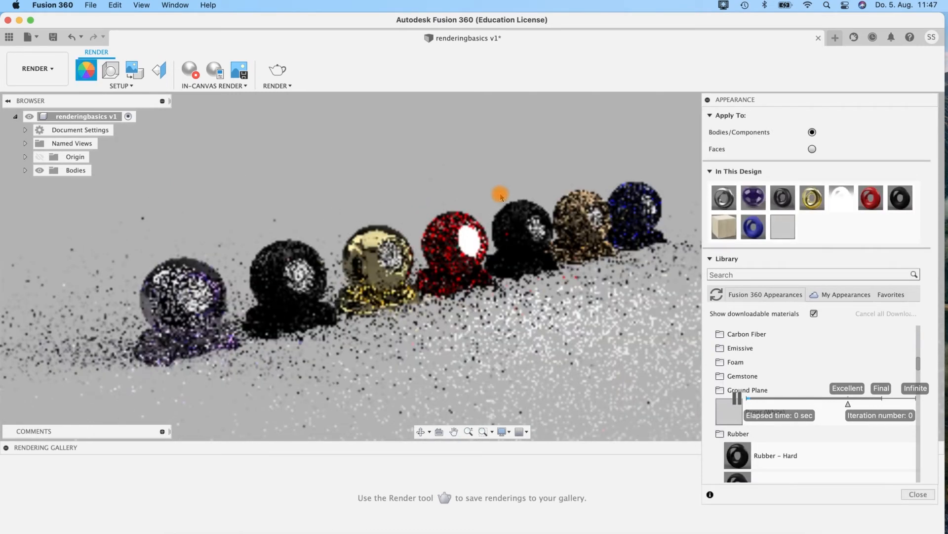
pyautogui.click(195, 71)
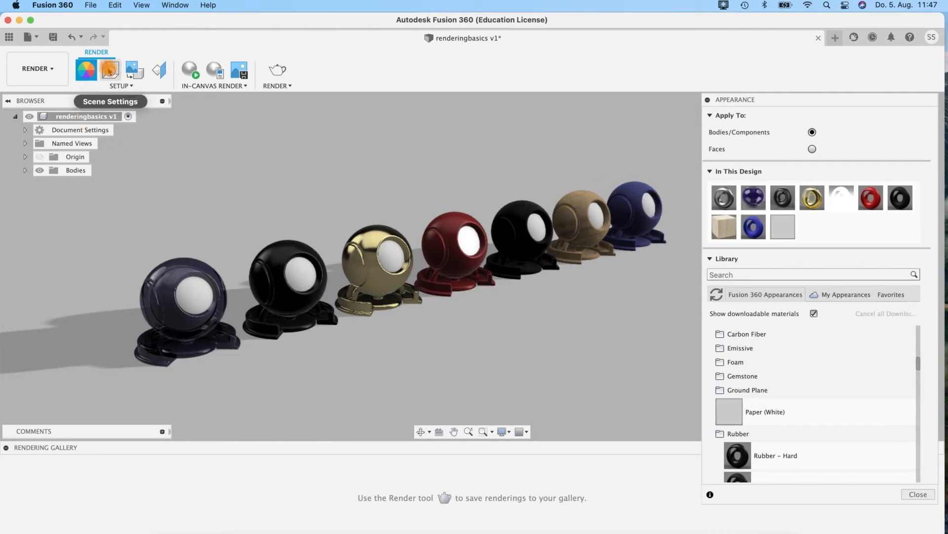
# Toggle the ground plane off and on again in the scene settings, and enable ground reflections
pyautogui.click(110, 70)
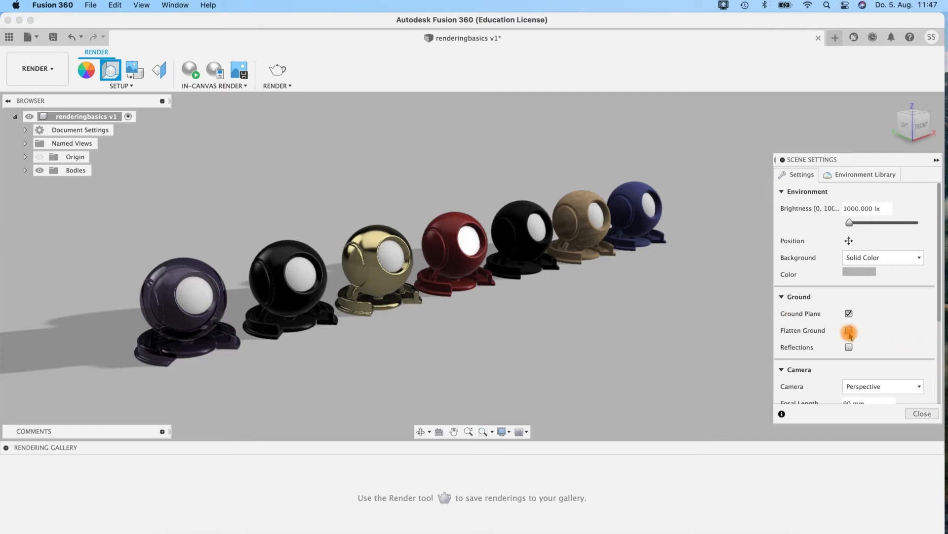
pyautogui.click(850, 317)
pyautogui.click(850, 316)
pyautogui.click(848, 348)
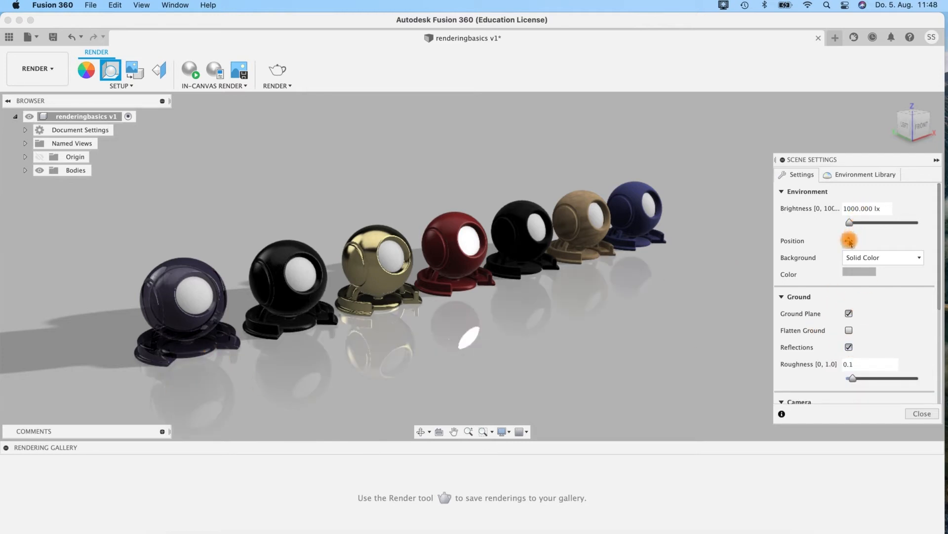
# Try the Cool Light, Photobooth, Rim Highlights and Skylight library environments on the scene one after another
pyautogui.click(849, 179)
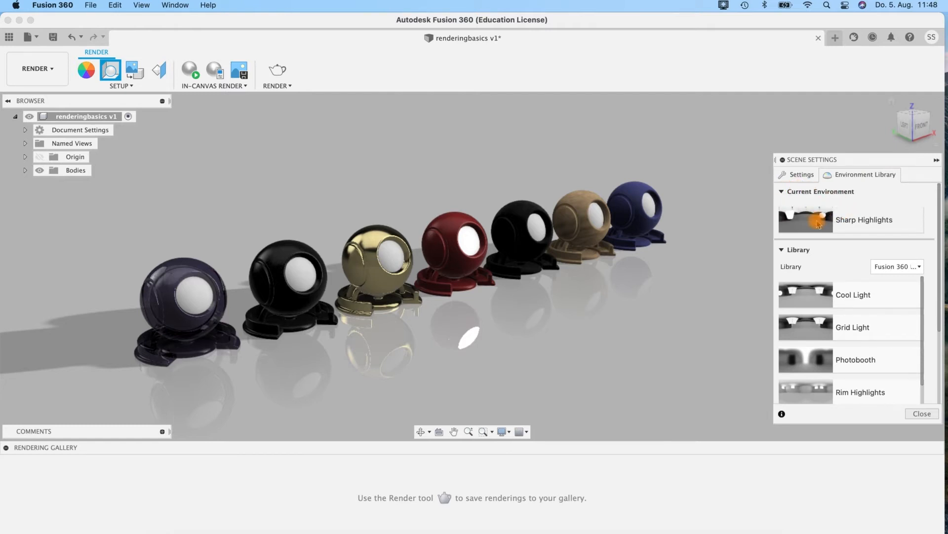
pyautogui.scroll(-2, 805, 388)
pyautogui.scroll(2, 804, 388)
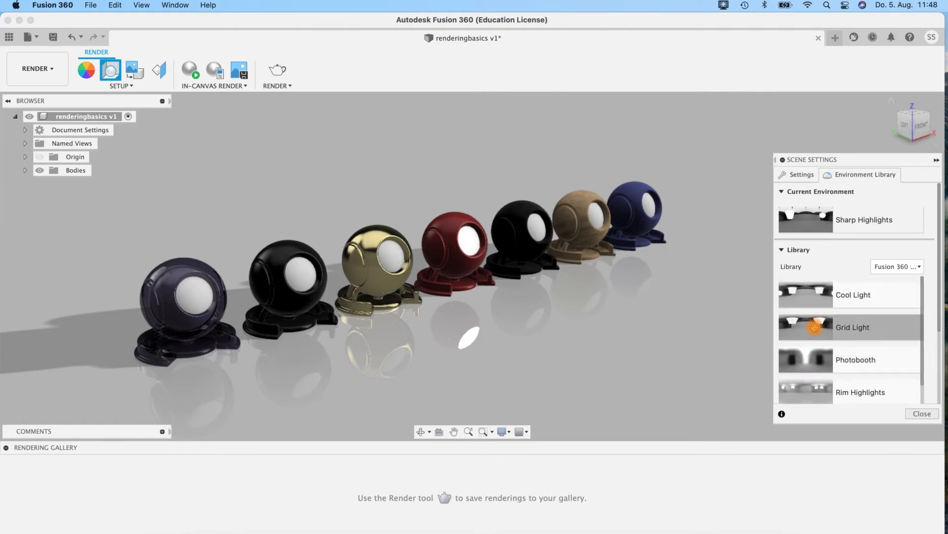
pyautogui.moveTo(809, 294)
pyautogui.mouseDown()
pyautogui.moveTo(797, 213)
pyautogui.moveTo(802, 221)
pyautogui.mouseUp()
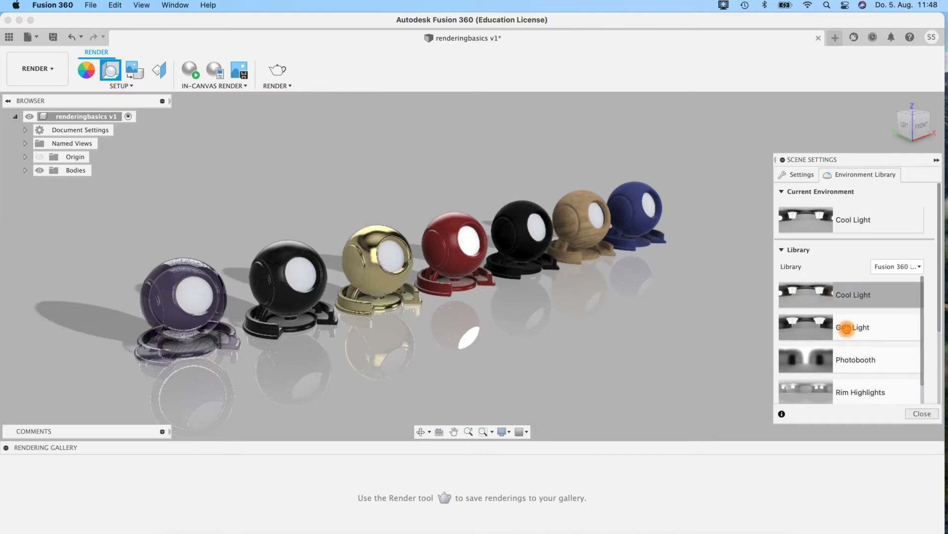
pyautogui.moveTo(807, 362); pyautogui.dragTo(794, 216)
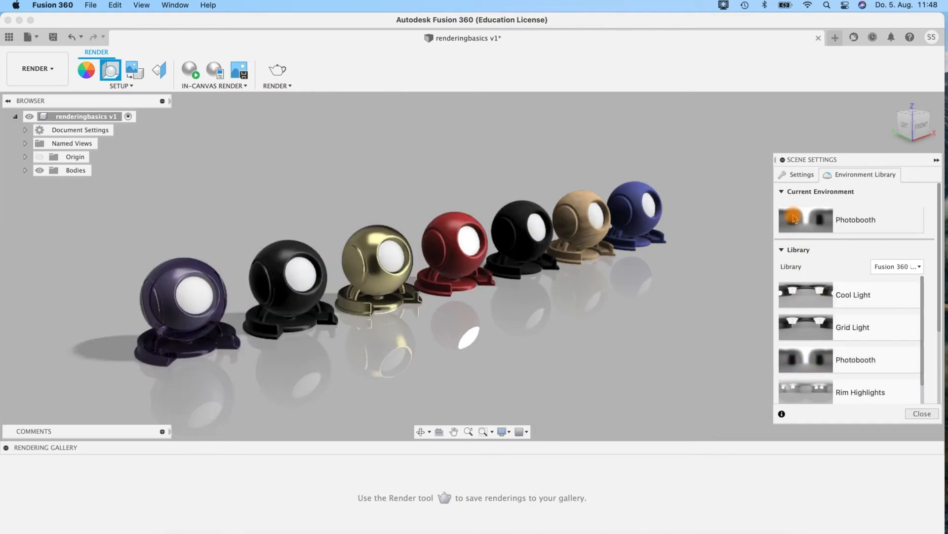
pyautogui.moveTo(805, 387); pyautogui.dragTo(808, 220)
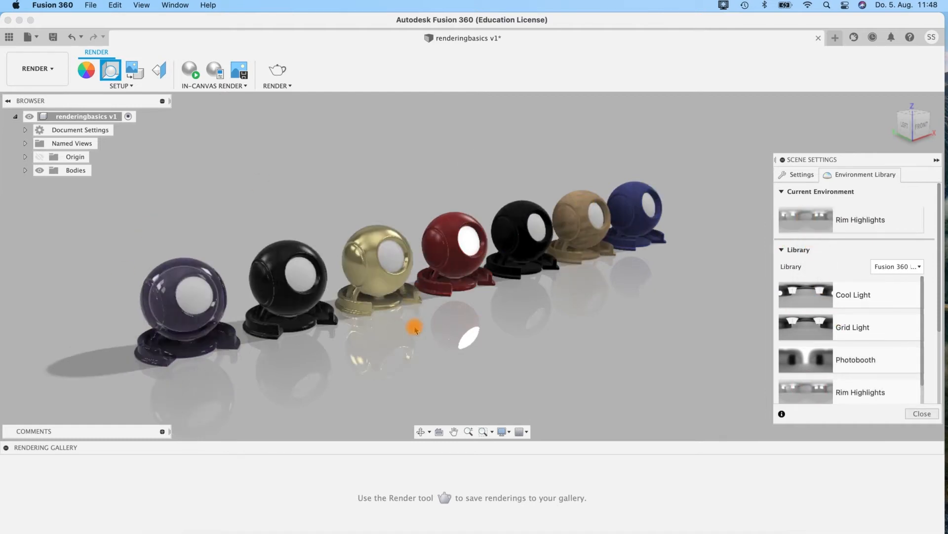
pyautogui.scroll(-3, 804, 323)
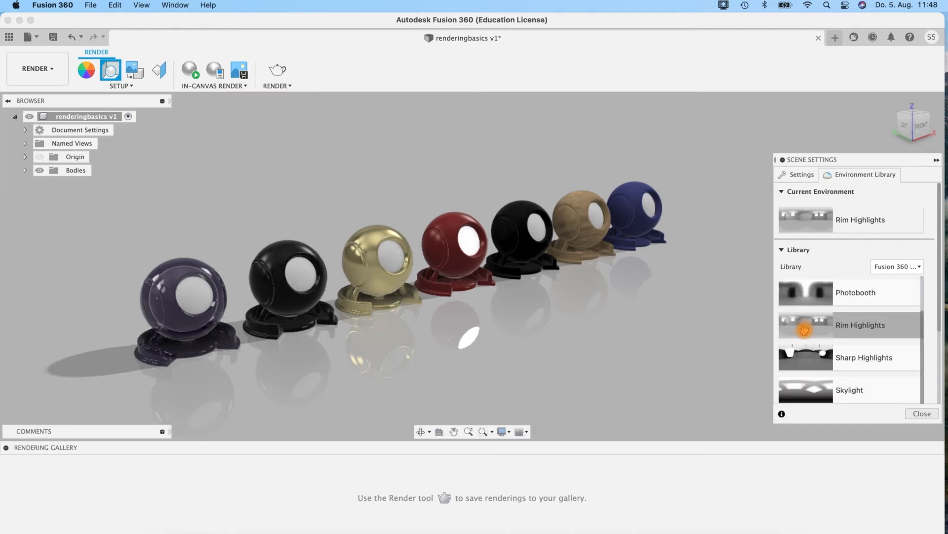
pyautogui.moveTo(806, 356); pyautogui.dragTo(793, 218)
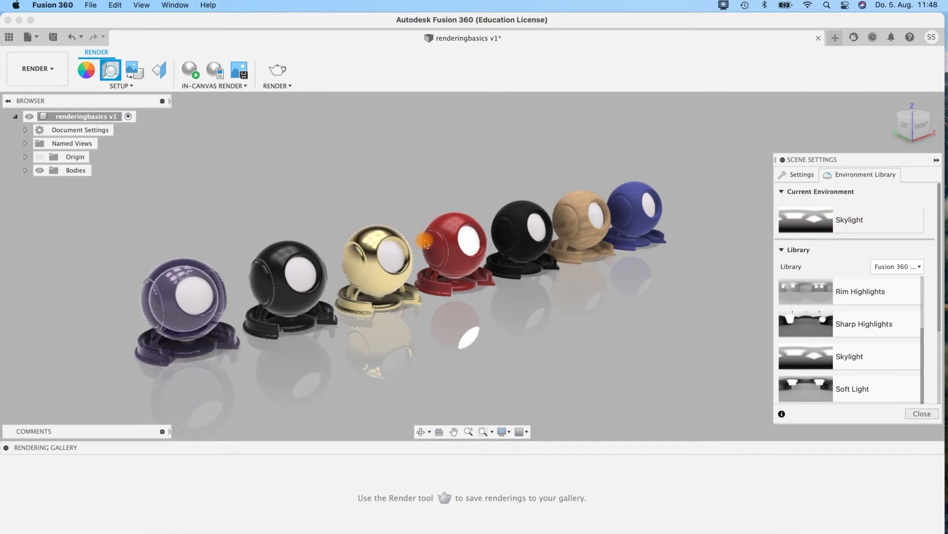
# Download the Field environment from the library, apply it to the scene and inspect its reflections on the balls
pyautogui.scroll(-5, 822, 341)
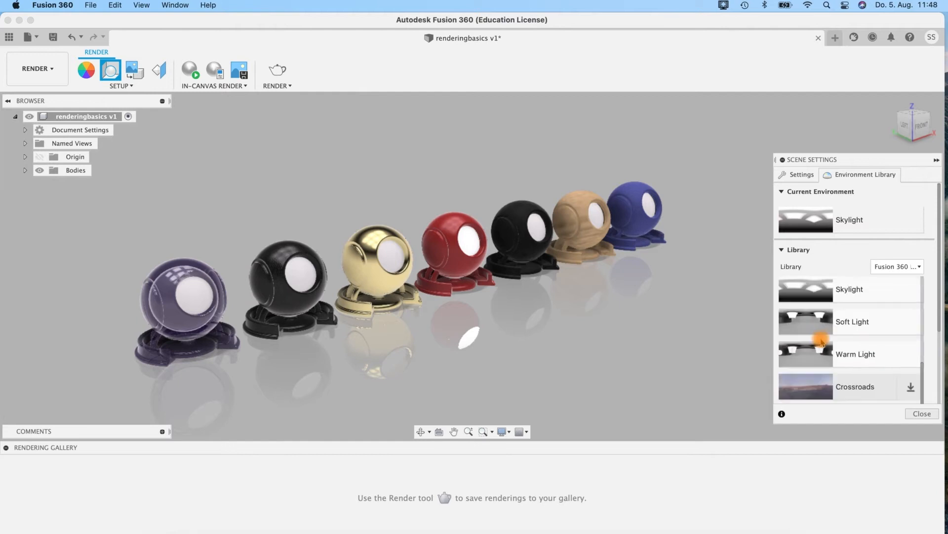
pyautogui.scroll(-3, 822, 341)
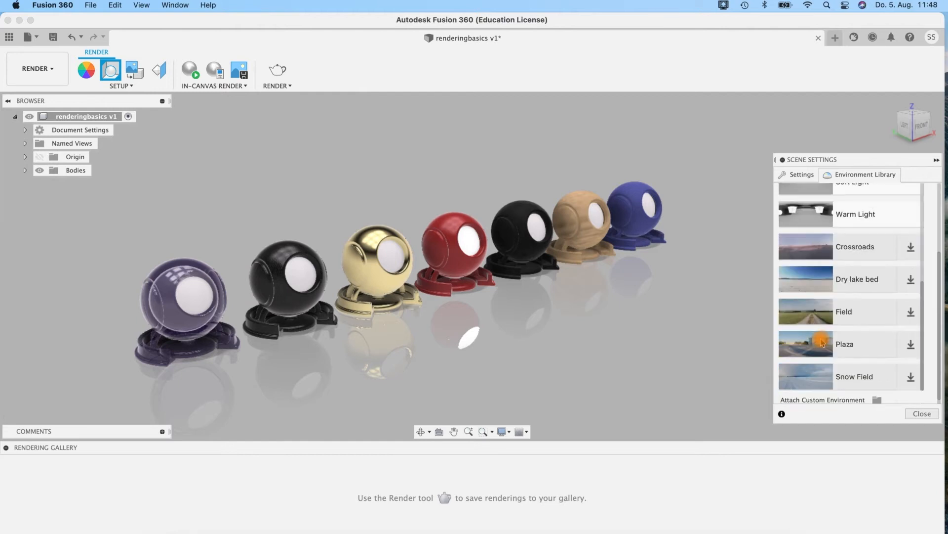
pyautogui.scroll(-1, 812, 310)
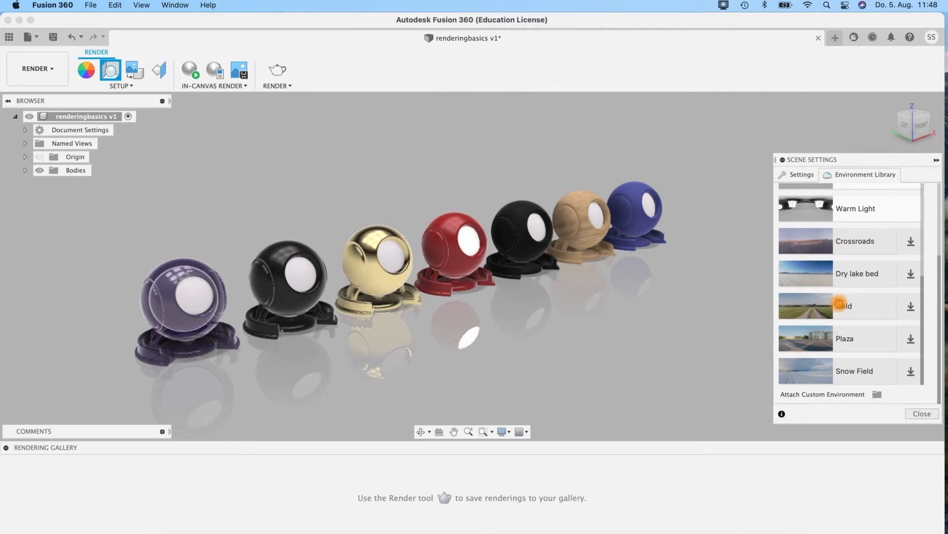
pyautogui.click(910, 306)
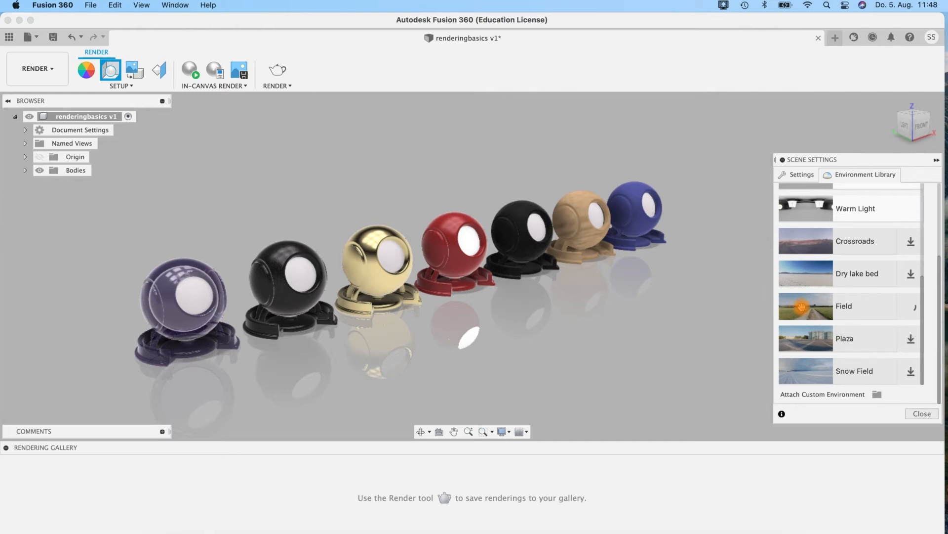
pyautogui.moveTo(804, 311); pyautogui.dragTo(583, 163)
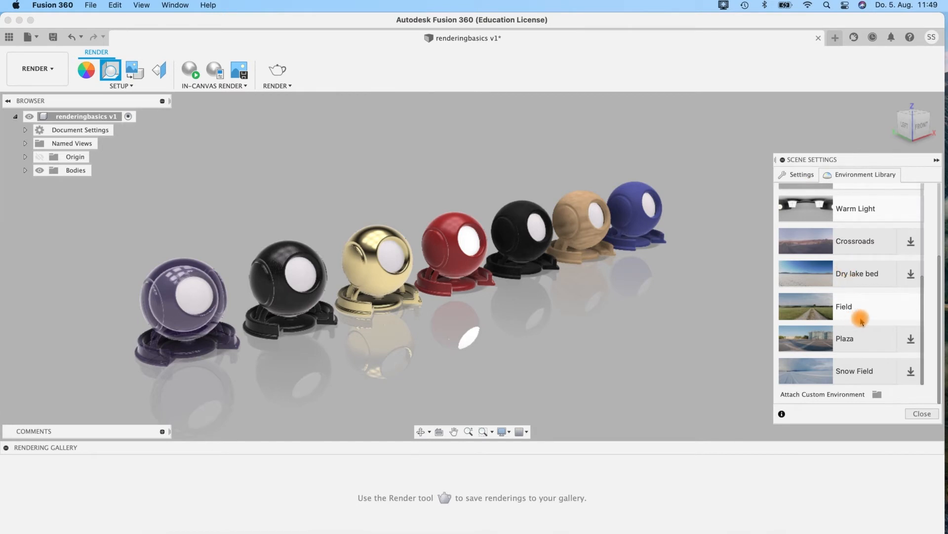
pyautogui.scroll(2, 864, 322)
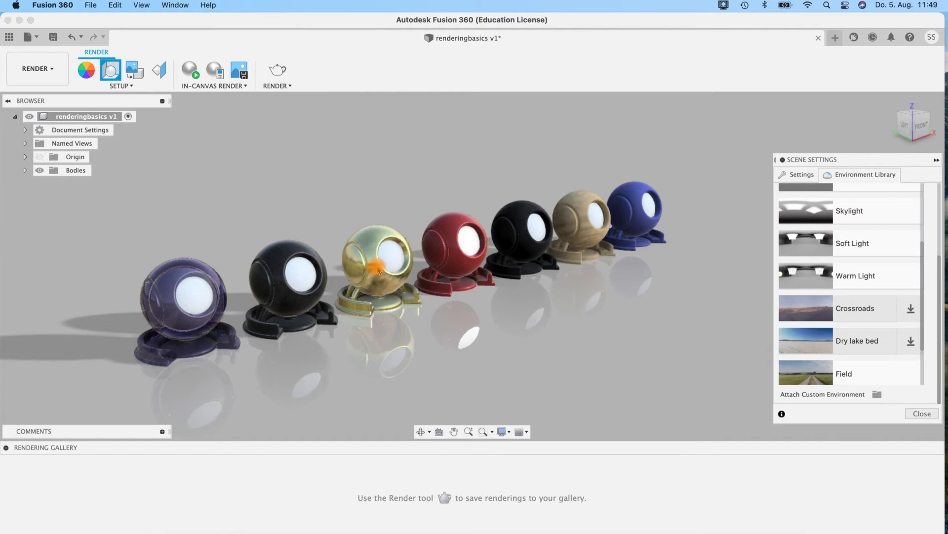
pyautogui.scroll(5, 379, 269)
pyautogui.scroll(-5, 359, 270)
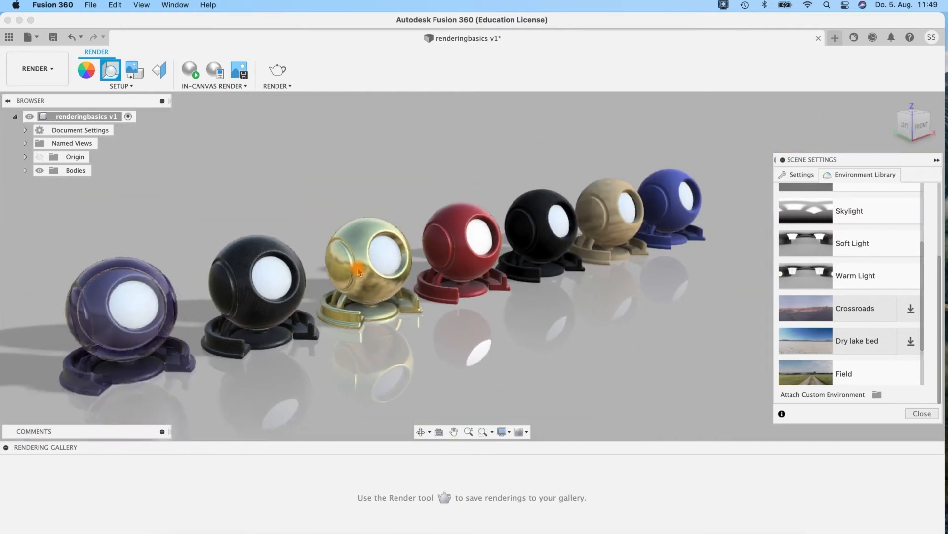
pyautogui.moveTo(515, 259); pyautogui.dragTo(525, 256, button='middle')
pyautogui.scroll(1, 526, 256)
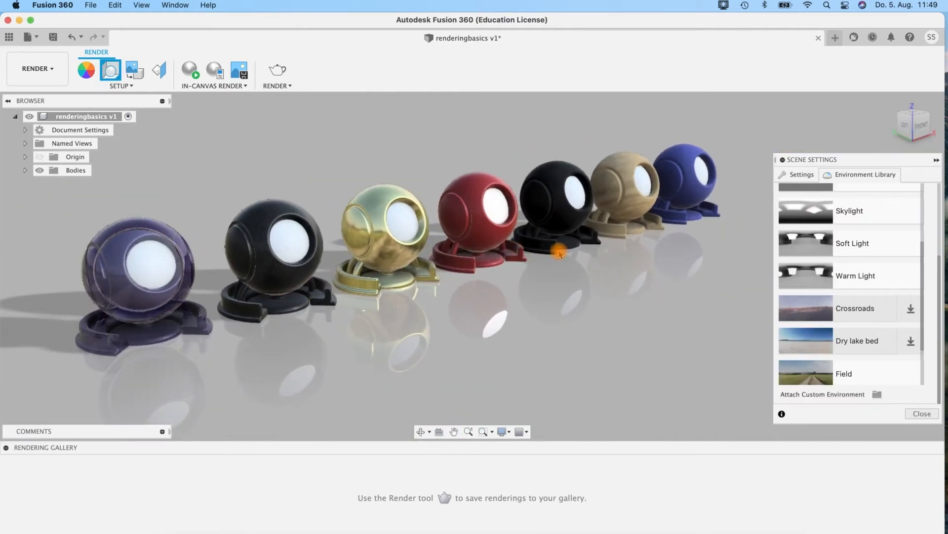
# Switch the scene environment back to Skylight and set its brightness to 28000 lx
pyautogui.scroll(2, 850, 311)
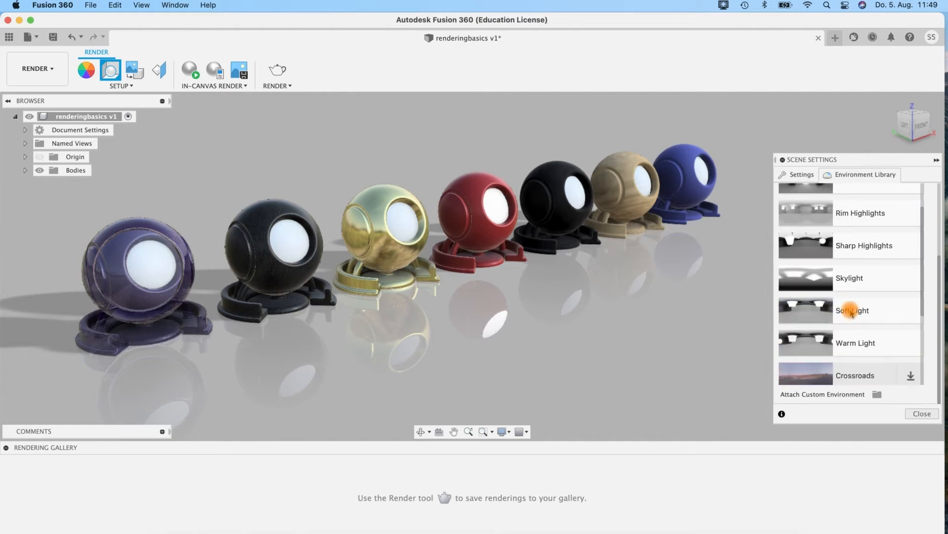
pyautogui.scroll(1, 814, 308)
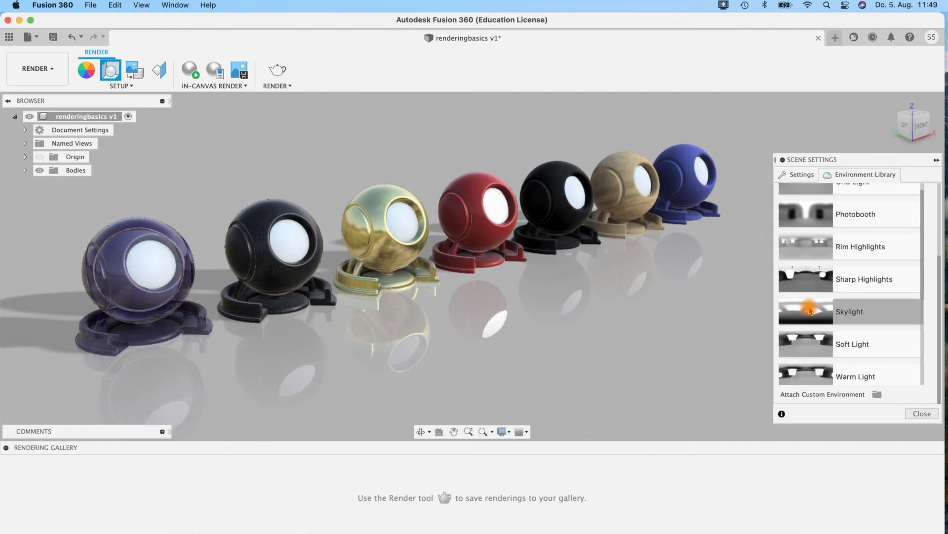
pyautogui.moveTo(809, 312); pyautogui.dragTo(743, 111)
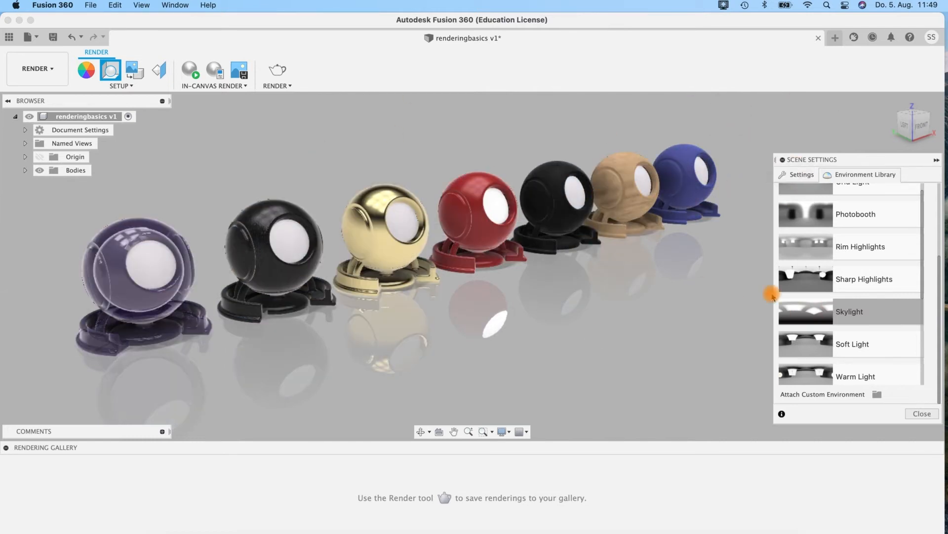
pyautogui.scroll(5, 832, 275)
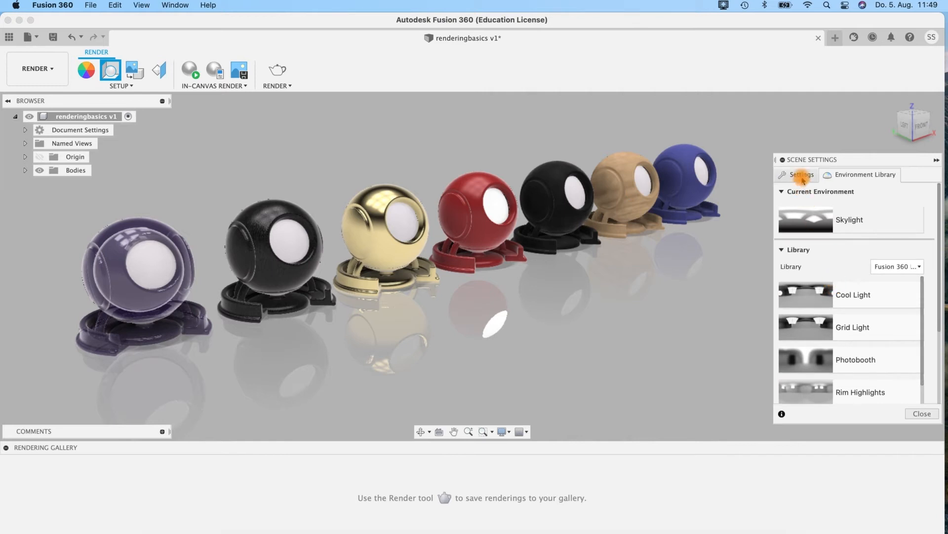
pyautogui.click(800, 175)
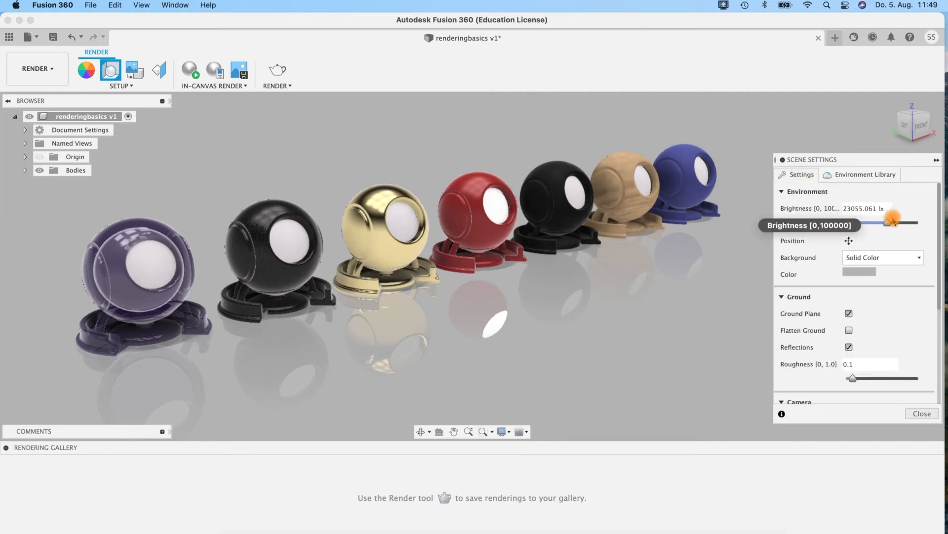
pyautogui.moveTo(887, 225)
pyautogui.mouseDown()
pyautogui.moveTo(868, 222)
pyautogui.moveTo(908, 229)
pyautogui.moveTo(891, 228)
pyautogui.mouseUp()
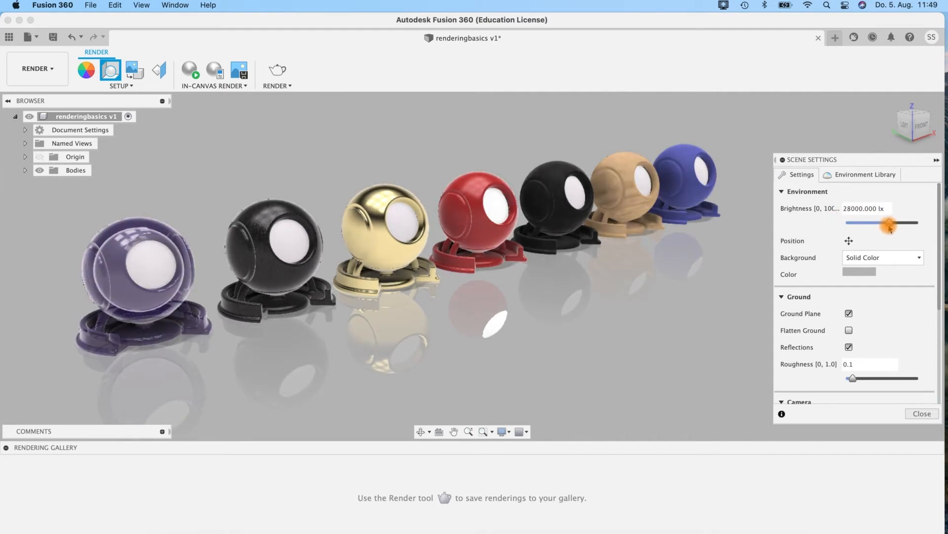
# Apply the Cool Light environment to the scene and set the environment rotation to -15.7 deg
pyautogui.click(848, 241)
pyautogui.moveTo(720, 307)
pyautogui.mouseDown()
pyautogui.moveTo(660, 306)
pyautogui.moveTo(735, 305)
pyautogui.moveTo(724, 305)
pyautogui.mouseUp()
pyautogui.click(870, 174)
pyautogui.moveTo(806, 296); pyautogui.dragTo(802, 219)
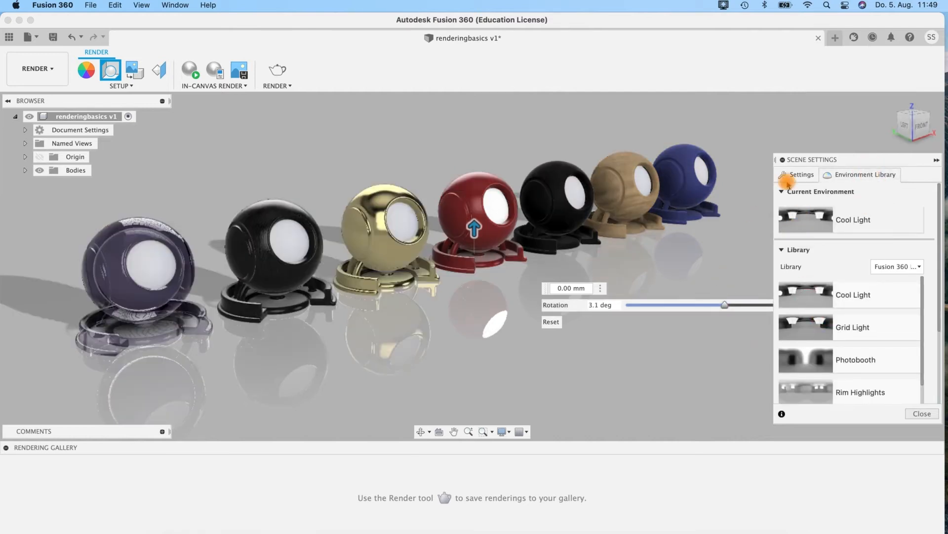
pyautogui.click(800, 175)
pyautogui.moveTo(724, 305)
pyautogui.mouseDown()
pyautogui.moveTo(633, 304)
pyautogui.moveTo(787, 302)
pyautogui.moveTo(715, 305)
pyautogui.mouseUp()
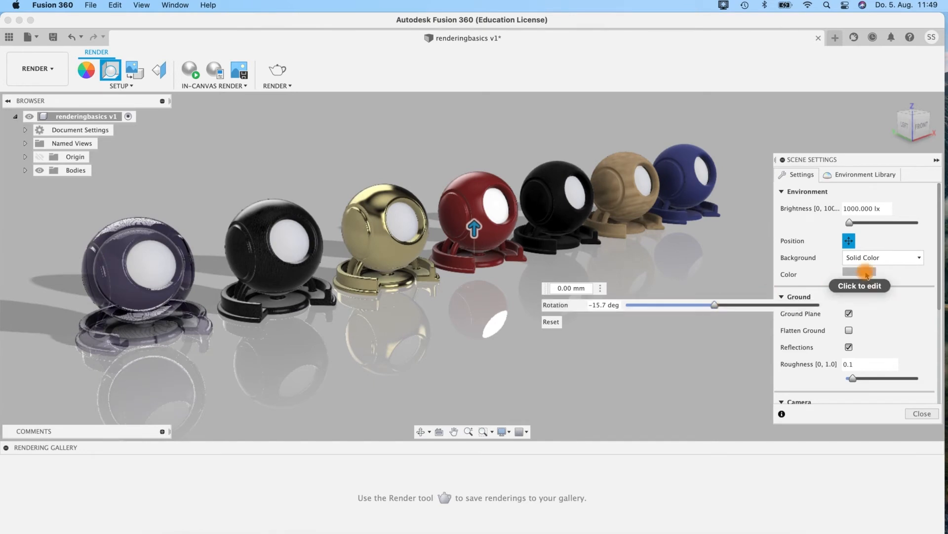
# Set the scene background to Environment and view the row of balls against it
pyautogui.click(866, 258)
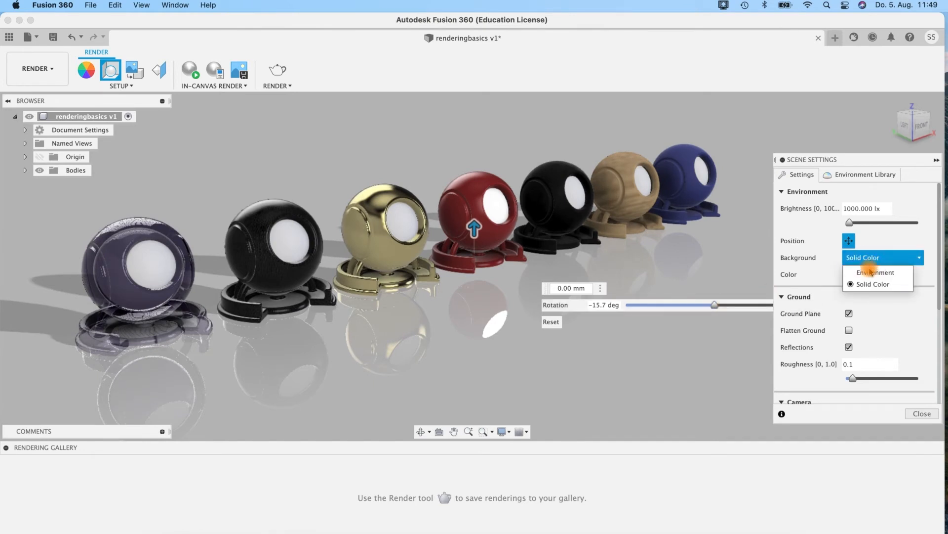
pyautogui.click(866, 273)
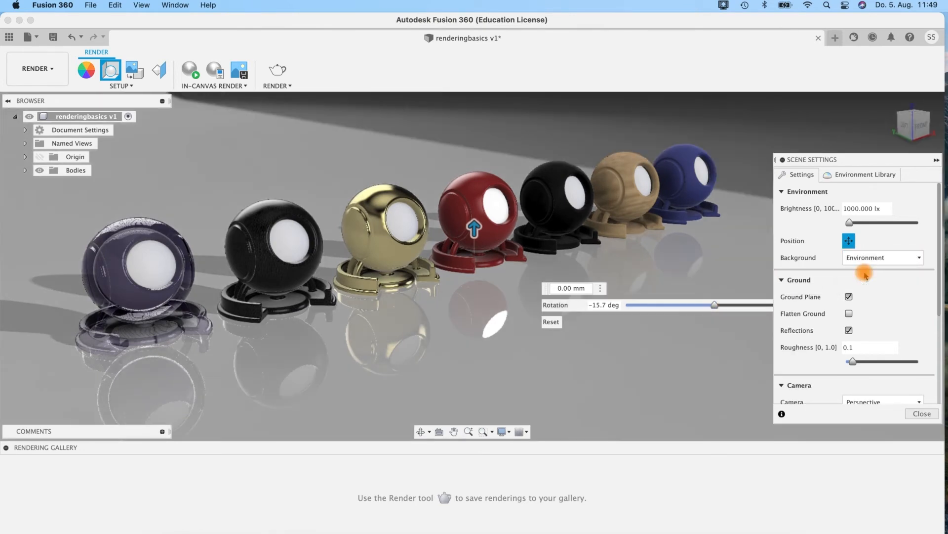
pyautogui.scroll(3, 707, 255)
pyautogui.scroll(-10, 707, 255)
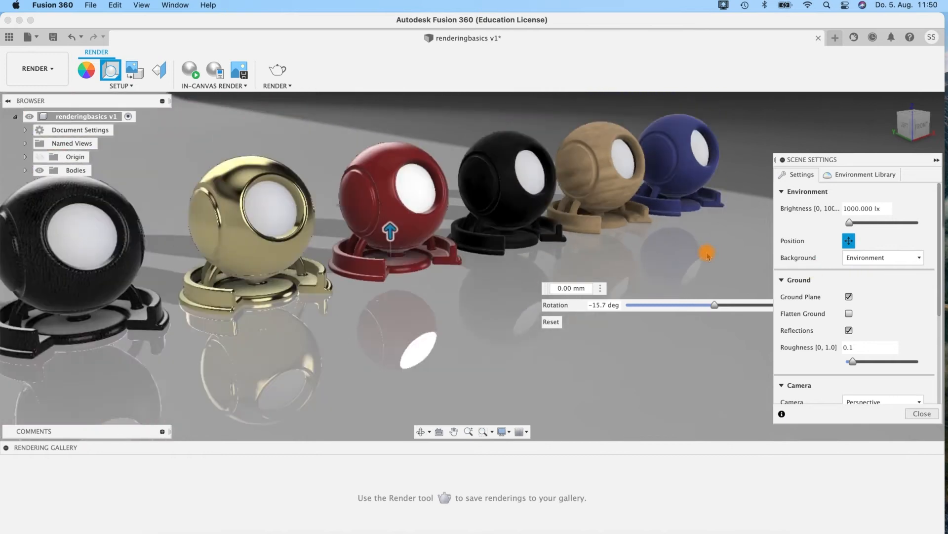
pyautogui.scroll(10, 708, 254)
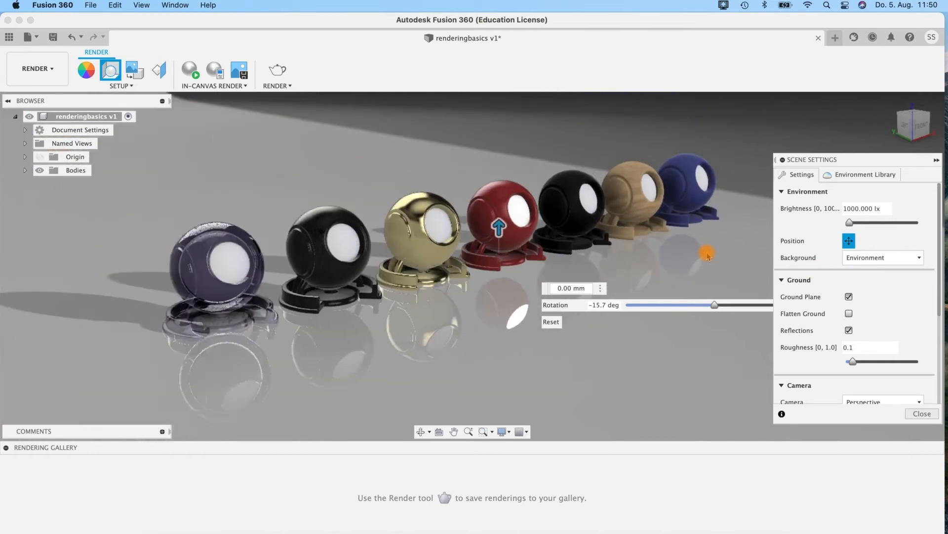
# Set the scene background to Solid Color and make that color red
pyautogui.click(894, 258)
pyautogui.click(869, 285)
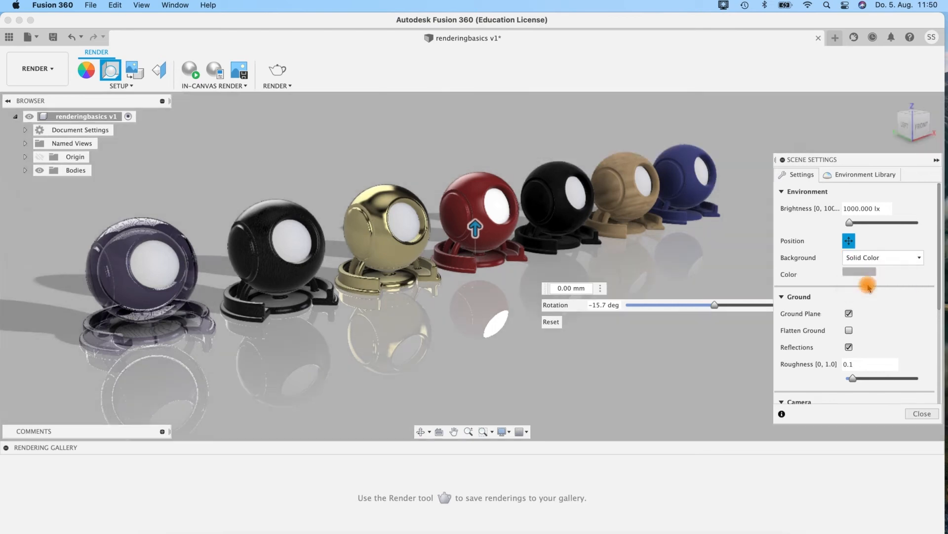
pyautogui.click(862, 275)
pyautogui.moveTo(708, 219); pyautogui.dragTo(659, 196)
pyautogui.click(751, 278)
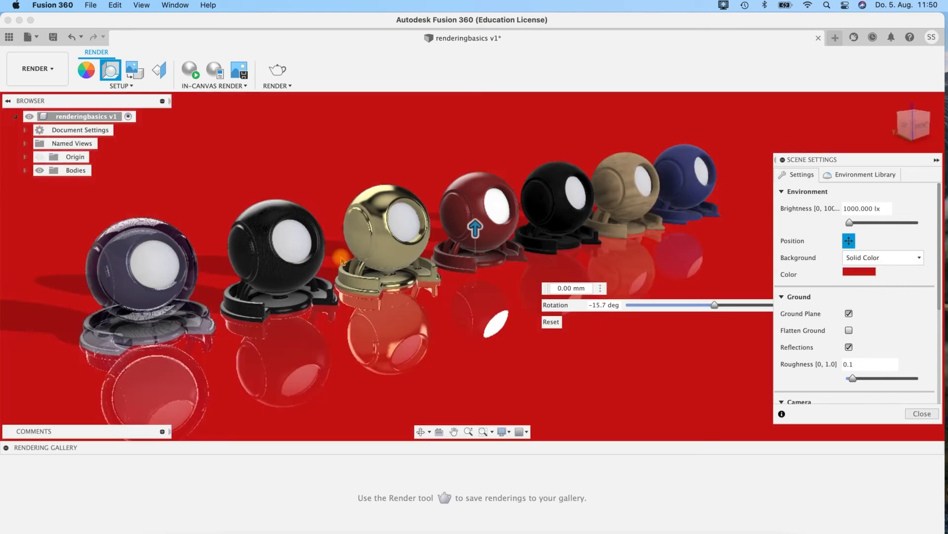
# Try a dark gray background color of 35, 35, 35 and a white one of 255, 255, 255 behind the balls
pyautogui.click(867, 274)
pyautogui.moveTo(728, 207); pyautogui.dragTo(766, 235)
pyautogui.click(751, 279)
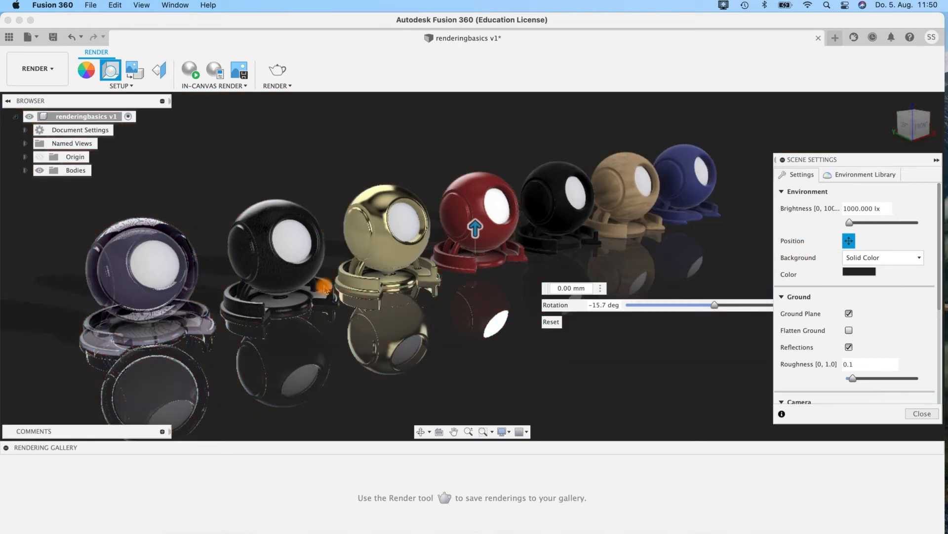
pyautogui.moveTo(449, 348); pyautogui.dragTo(478, 328, button='middle')
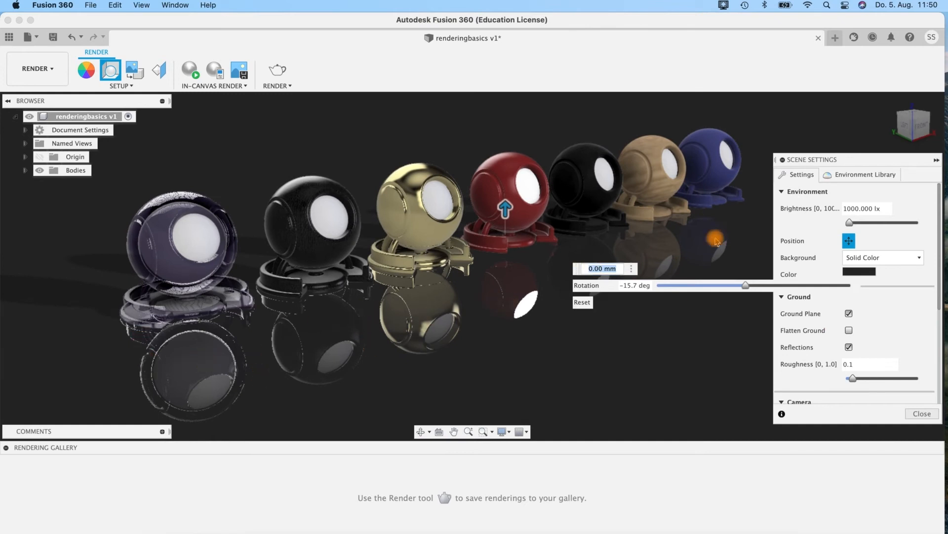
pyautogui.click(853, 276)
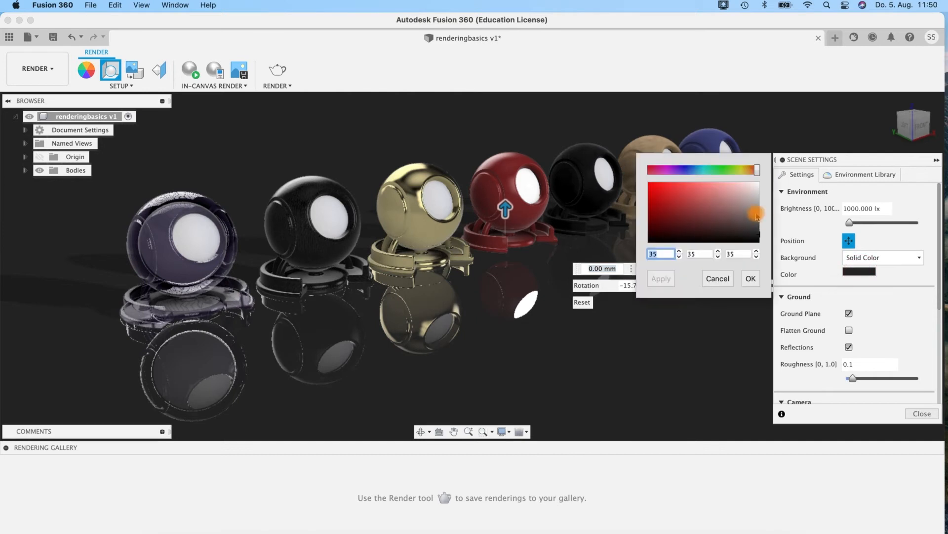
pyautogui.click(762, 197)
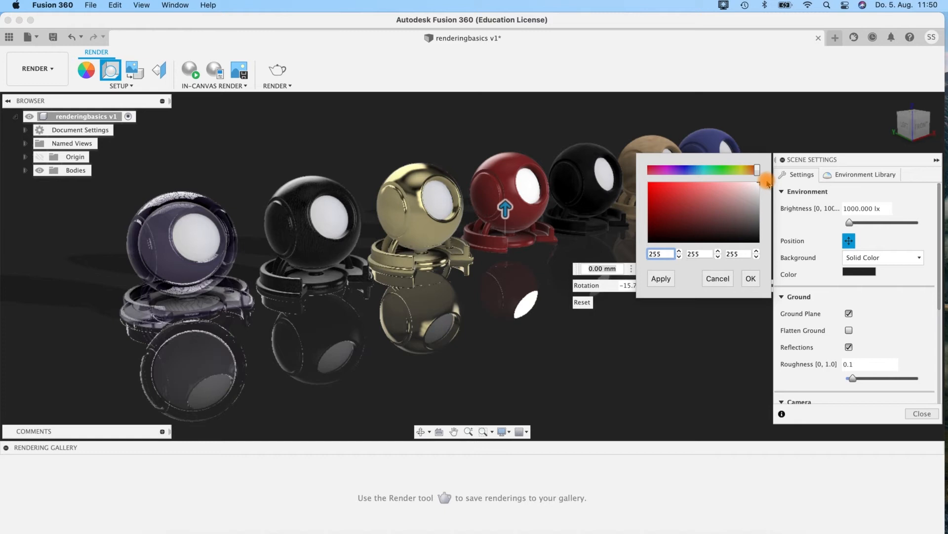
pyautogui.click(750, 279)
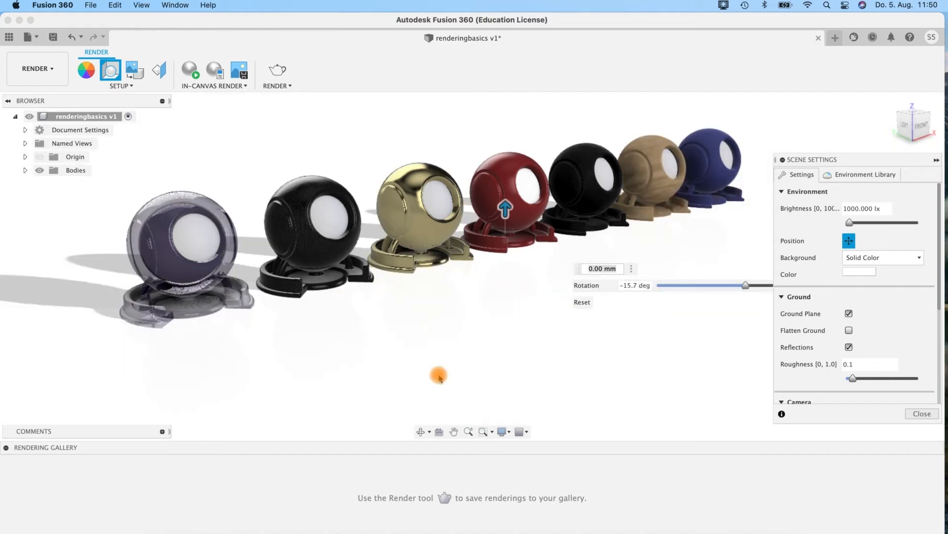
# Set the solid background color to light gray with RGB values 191, 191, 191
pyautogui.click(860, 273)
pyautogui.click(769, 197)
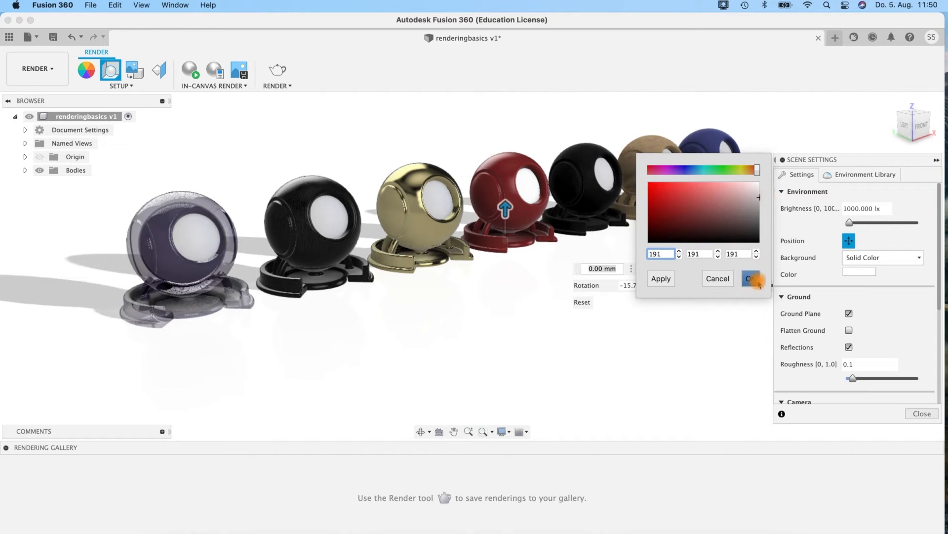
pyautogui.click(751, 278)
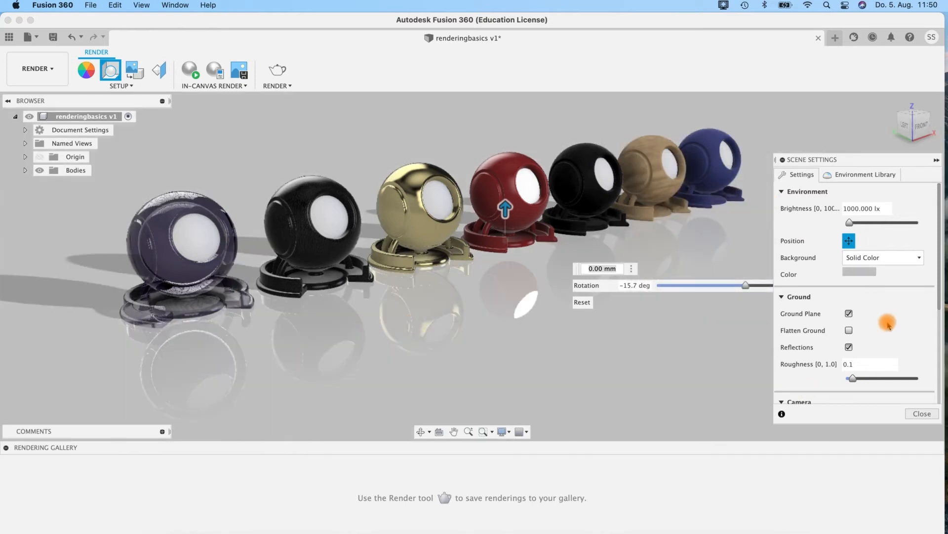
# Raise the ground reflection roughness to 0.7 for comparison and reduce it to 0.2
pyautogui.moveTo(940, 260); pyautogui.dragTo(940, 312)
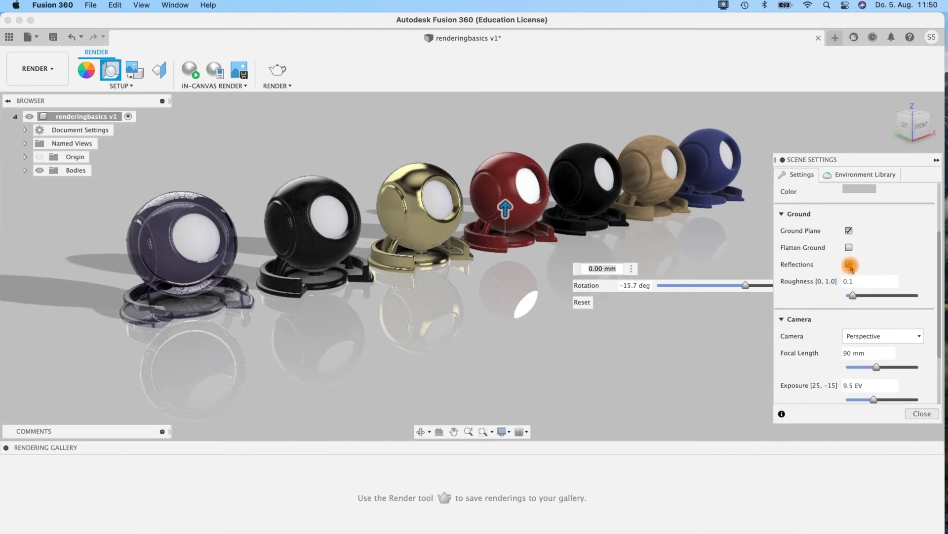
pyautogui.moveTo(852, 297); pyautogui.dragTo(895, 300)
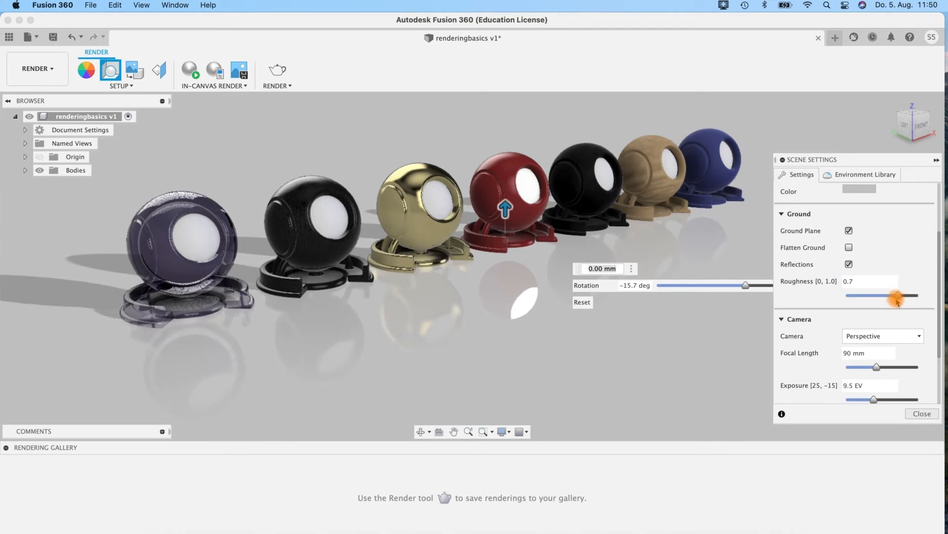
pyautogui.click(864, 295)
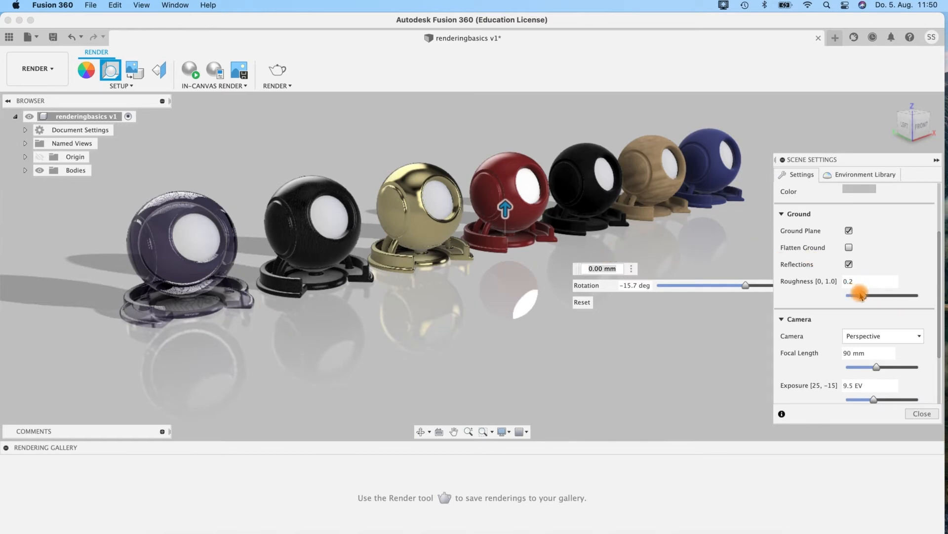
pyautogui.moveTo(856, 296)
pyautogui.mouseDown()
pyautogui.moveTo(909, 295)
pyautogui.moveTo(862, 298)
pyautogui.mouseUp()
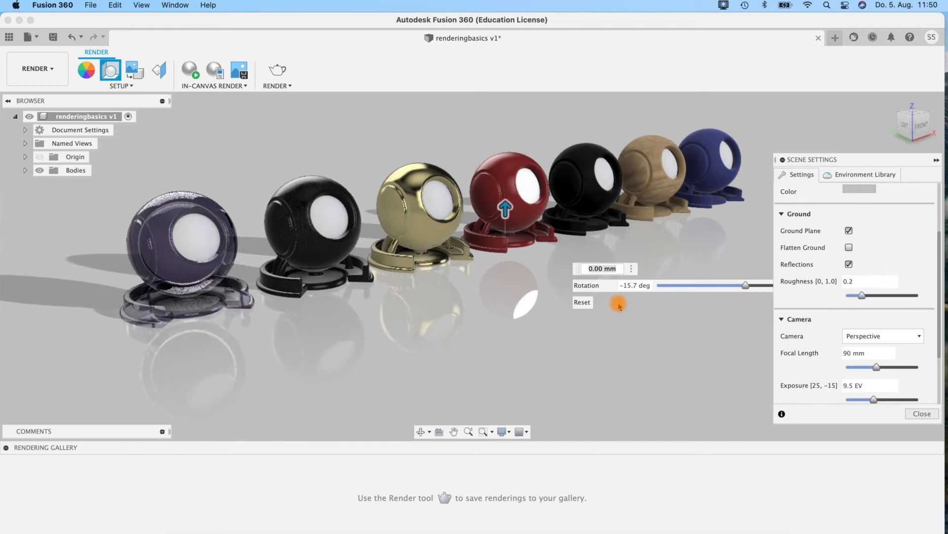
# Turn off the environment position controls shown on the model
pyautogui.moveTo(935, 269); pyautogui.dragTo(942, 291)
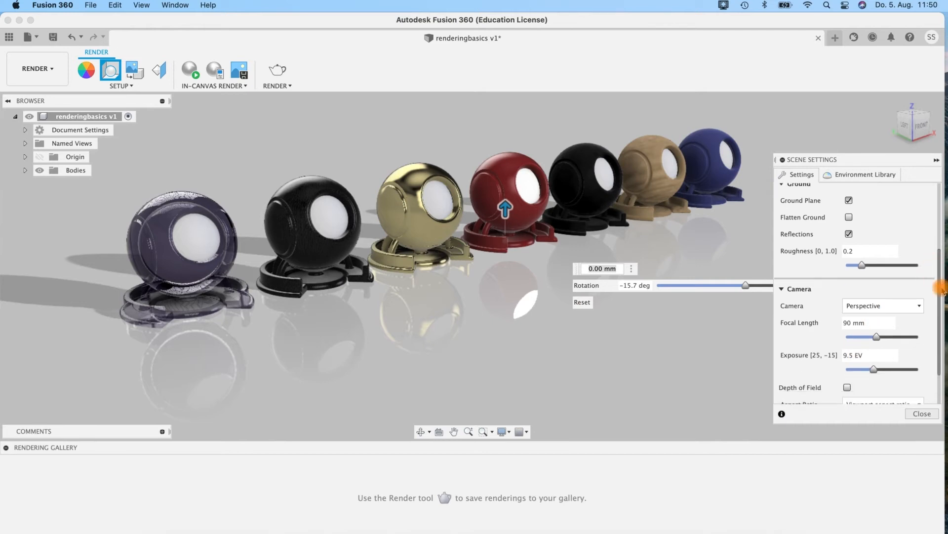
pyautogui.scroll(5, 835, 222)
pyautogui.click(849, 241)
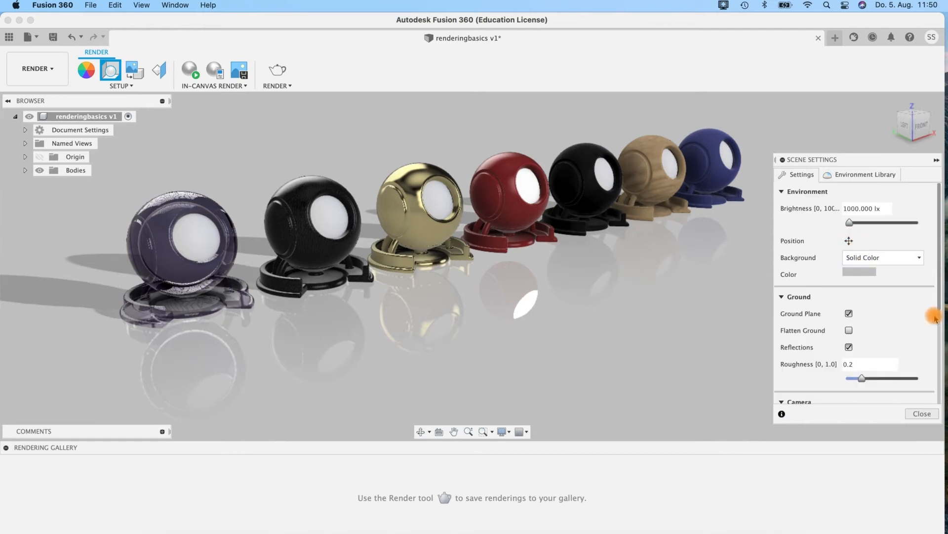
# Switch the scene camera to Orthographic for comparison and return it to Perspective
pyautogui.moveTo(938, 307); pyautogui.dragTo(938, 400)
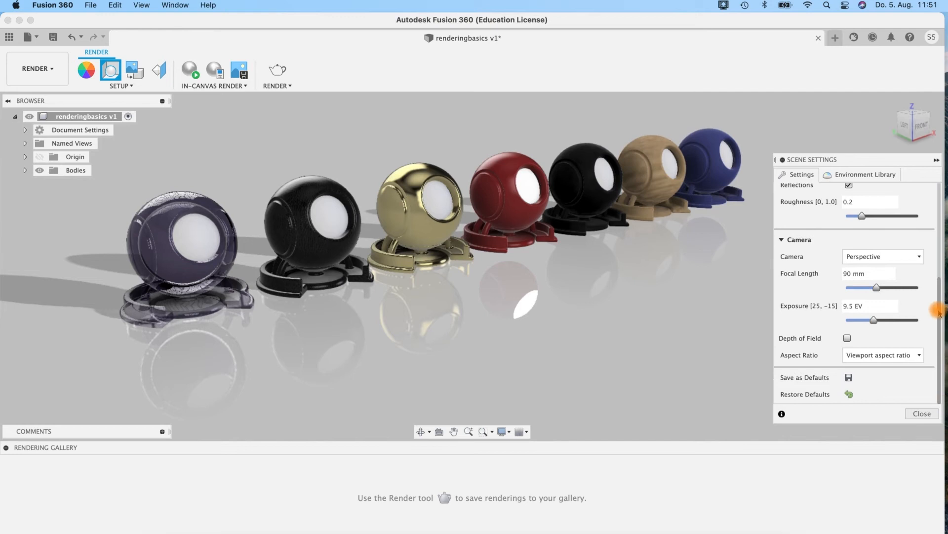
pyautogui.click(884, 258)
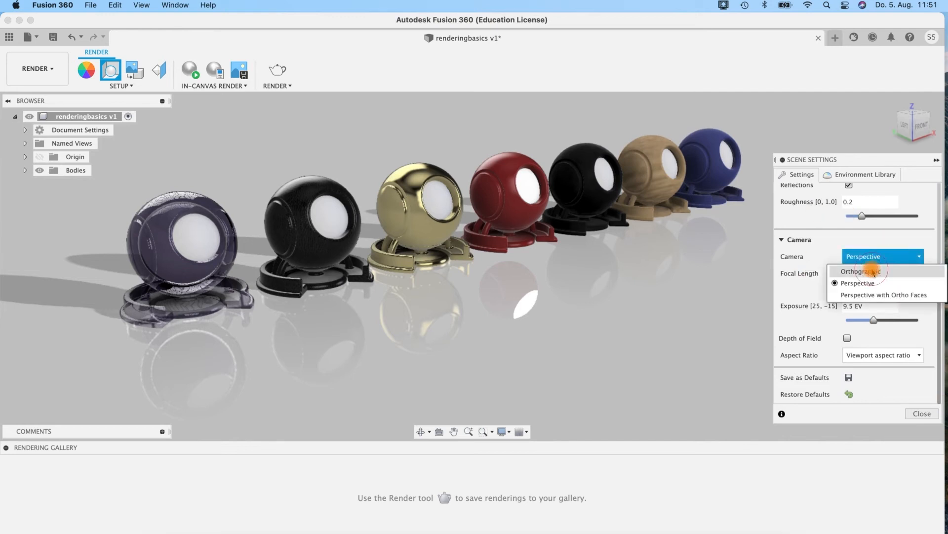
pyautogui.click(863, 269)
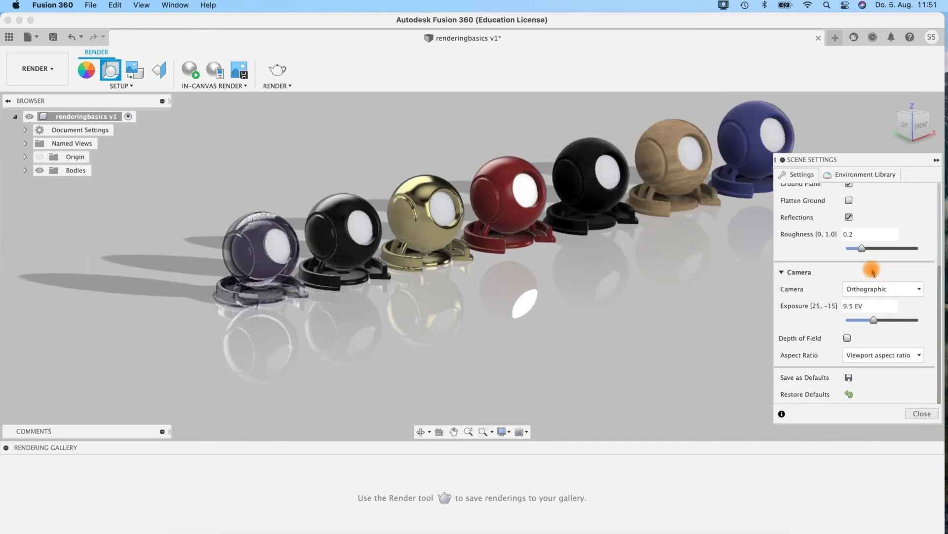
pyautogui.click(902, 288)
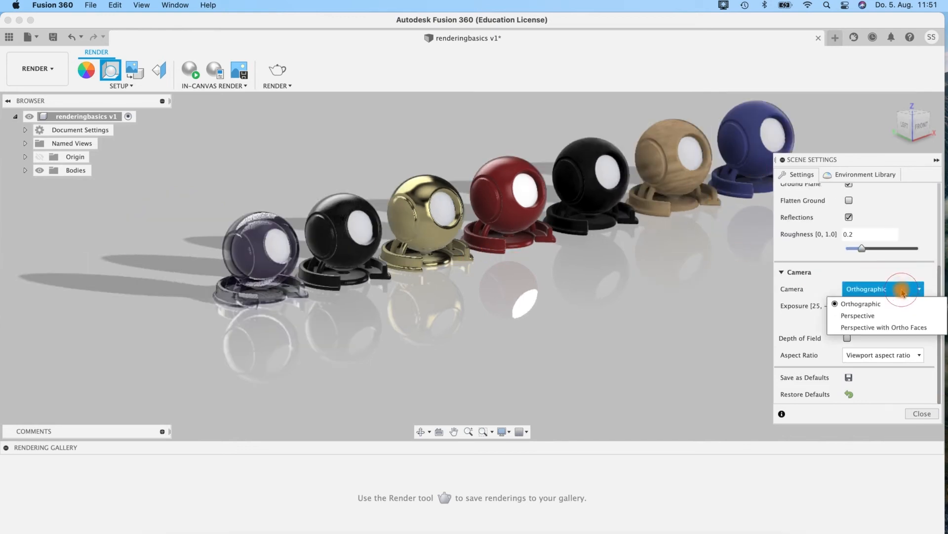
pyautogui.click(881, 317)
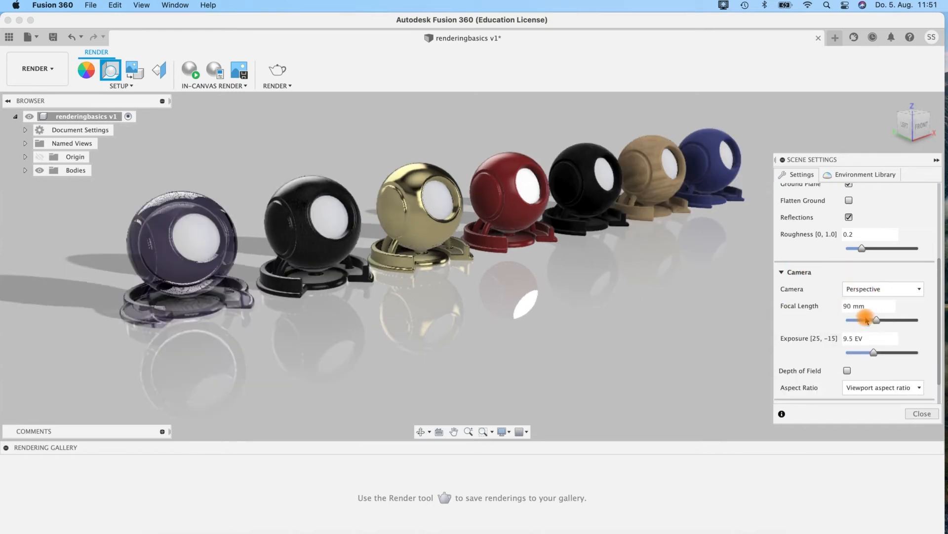
# Compare the perspective camera's focal length at 38 mm and 60 mm on the angled row of balls, and set it to 51 mm
pyautogui.moveTo(873, 324); pyautogui.dragTo(858, 324)
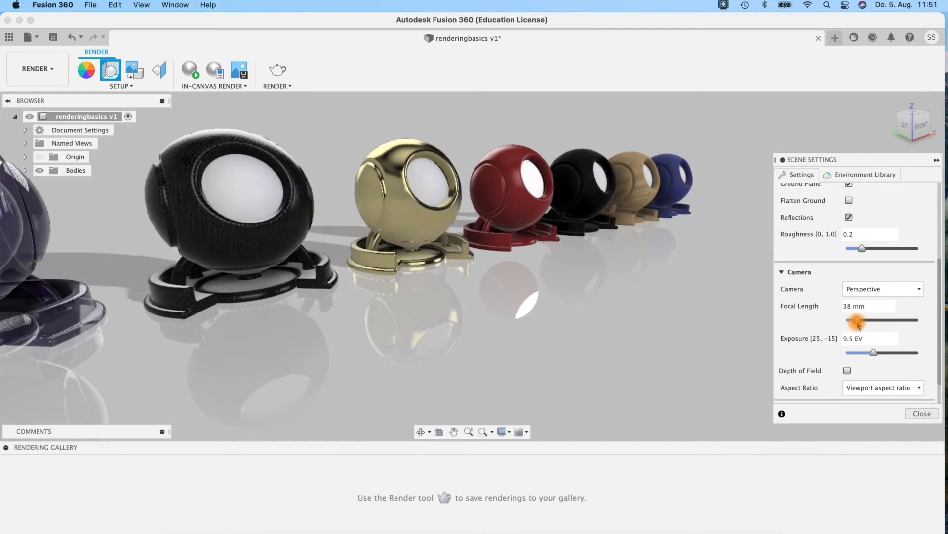
pyautogui.keyDown('shift'); pyautogui.moveTo(429, 312); pyautogui.dragTo(622, 271, button='middle'); pyautogui.keyUp('shift')
pyautogui.scroll(3, 416, 314)
pyautogui.scroll(-4, 416, 315)
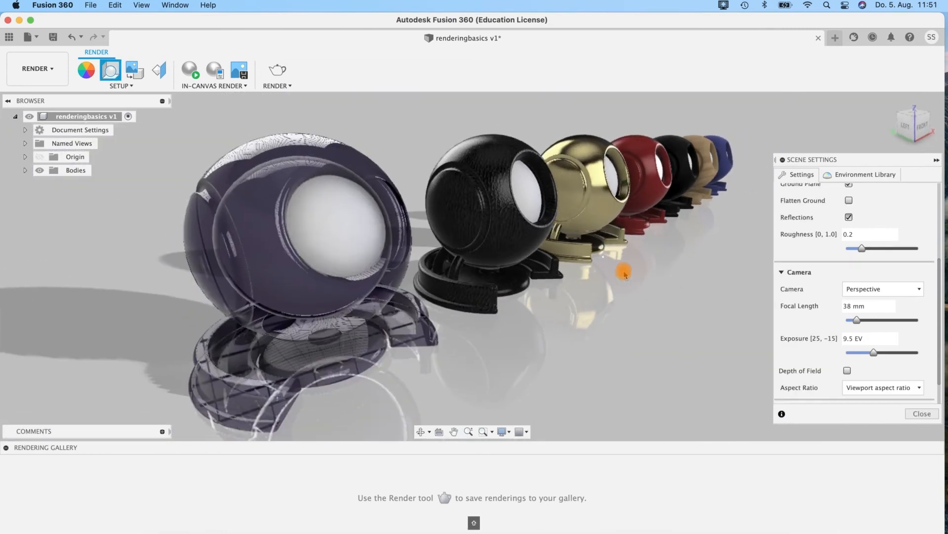
pyautogui.click(866, 319)
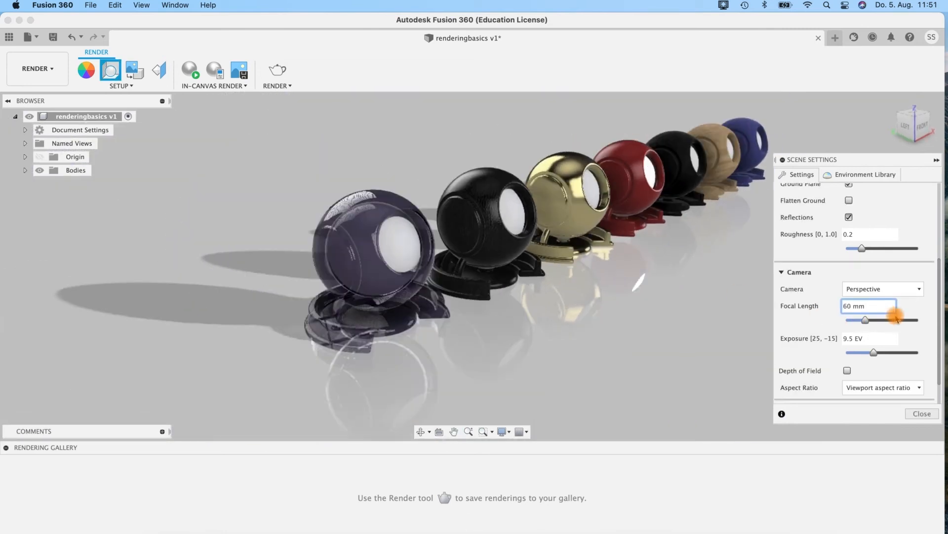
pyautogui.moveTo(871, 323)
pyautogui.mouseDown()
pyautogui.moveTo(931, 321)
pyautogui.moveTo(847, 322)
pyautogui.moveTo(869, 321)
pyautogui.moveTo(852, 327)
pyautogui.moveTo(863, 330)
pyautogui.mouseUp()
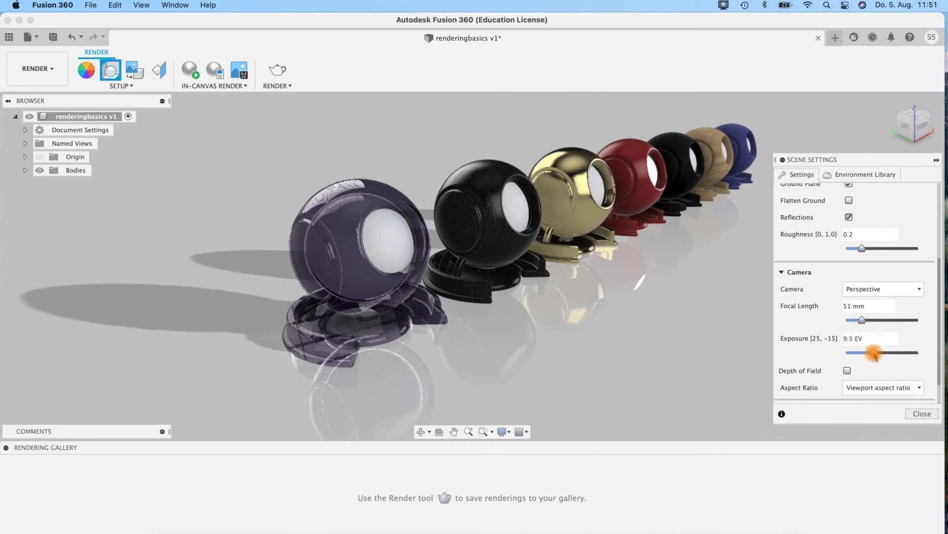
# Set the camera exposure to 9.8 EV and the ground roughness to 0.1
pyautogui.moveTo(874, 354); pyautogui.dragTo(874, 354)
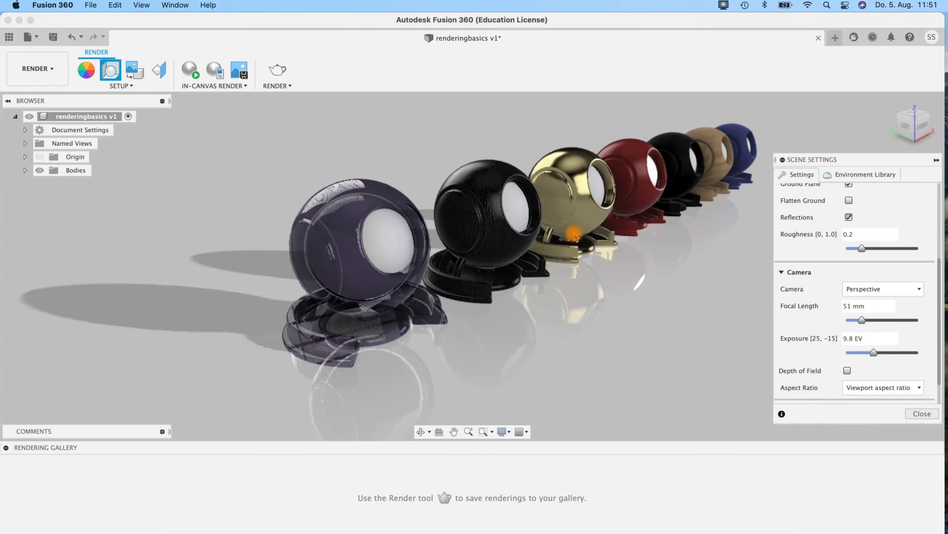
pyautogui.scroll(3, 860, 221)
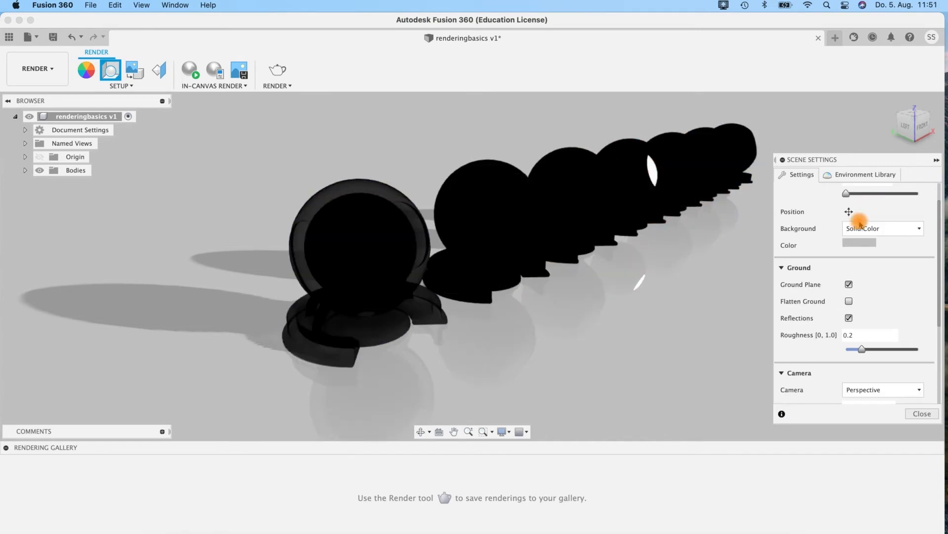
pyautogui.scroll(-4, 904, 348)
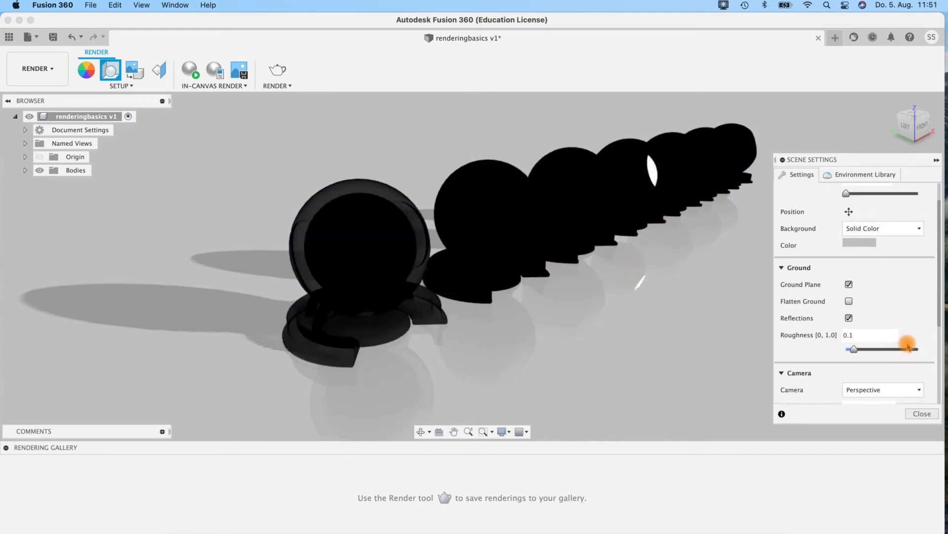
# Set the environment brightness to 1250 lx to light the balls
pyautogui.scroll(-5, 887, 296)
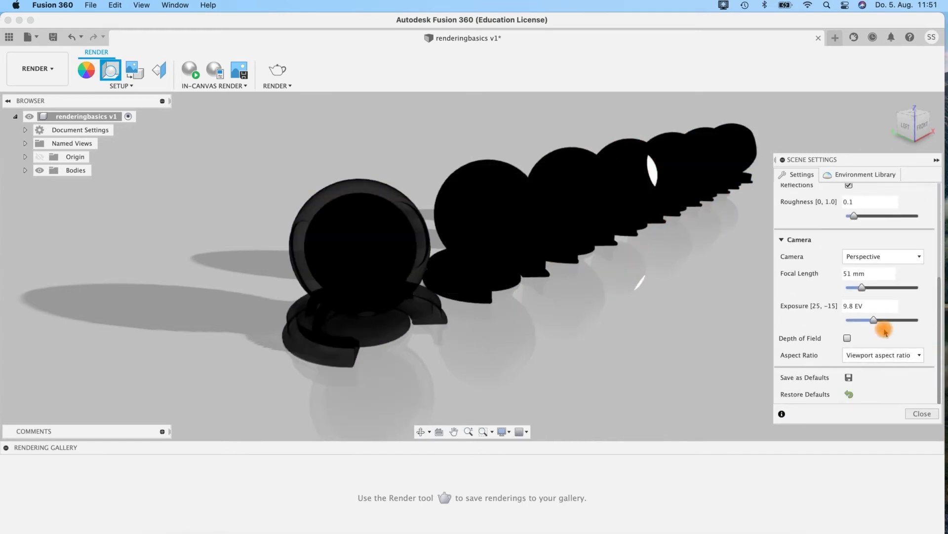
pyautogui.moveTo(939, 302); pyautogui.dragTo(923, 195)
pyautogui.moveTo(847, 222)
pyautogui.mouseDown()
pyautogui.moveTo(884, 227)
pyautogui.moveTo(852, 225)
pyautogui.mouseUp()
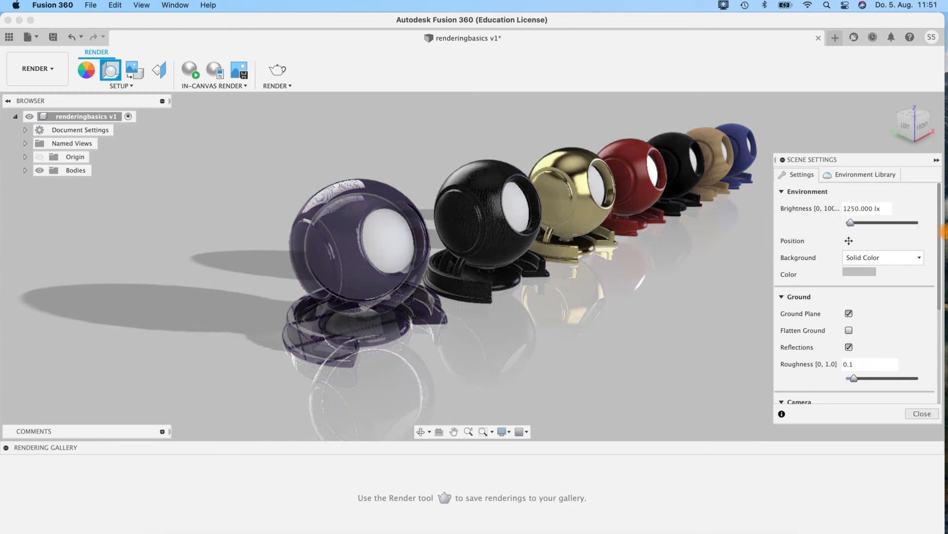
# Set the camera's aspect ratio to 16:9 Widescreen and reframe the row of balls inside it
pyautogui.moveTo(941, 232); pyautogui.dragTo(927, 360)
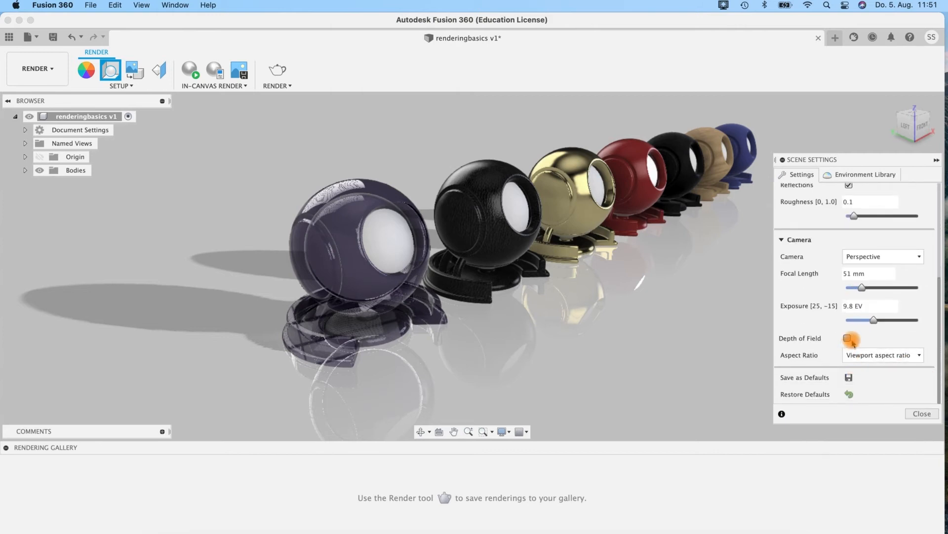
pyautogui.click(878, 357)
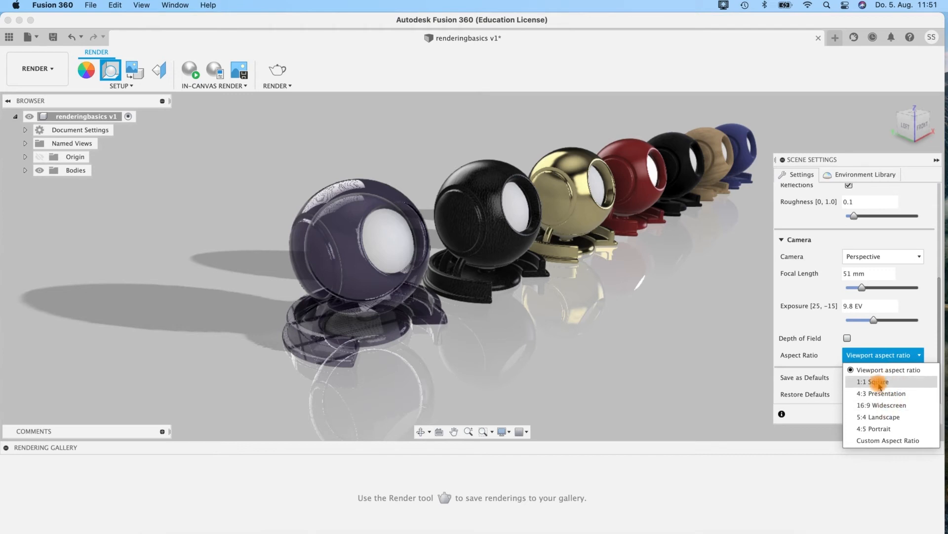
pyautogui.click(877, 405)
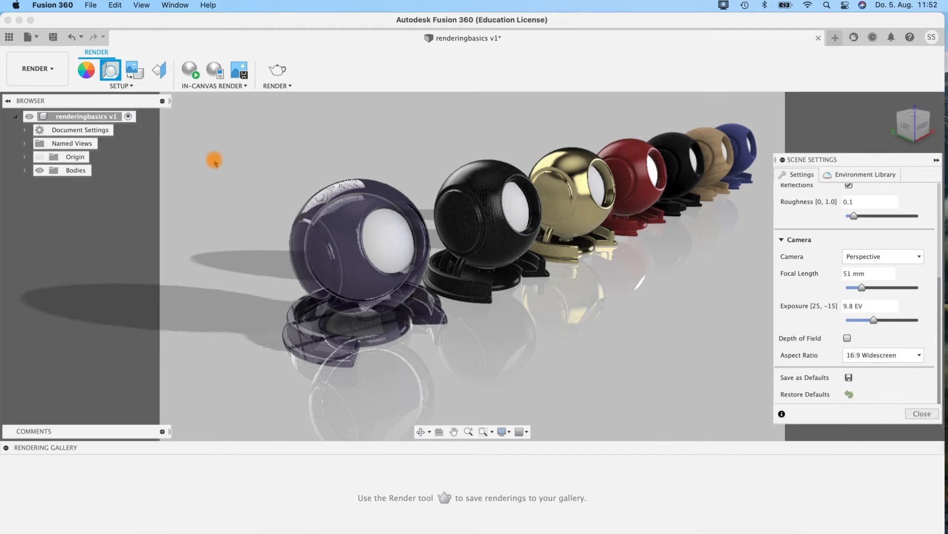
pyautogui.moveTo(658, 280); pyautogui.dragTo(615, 281, button='middle')
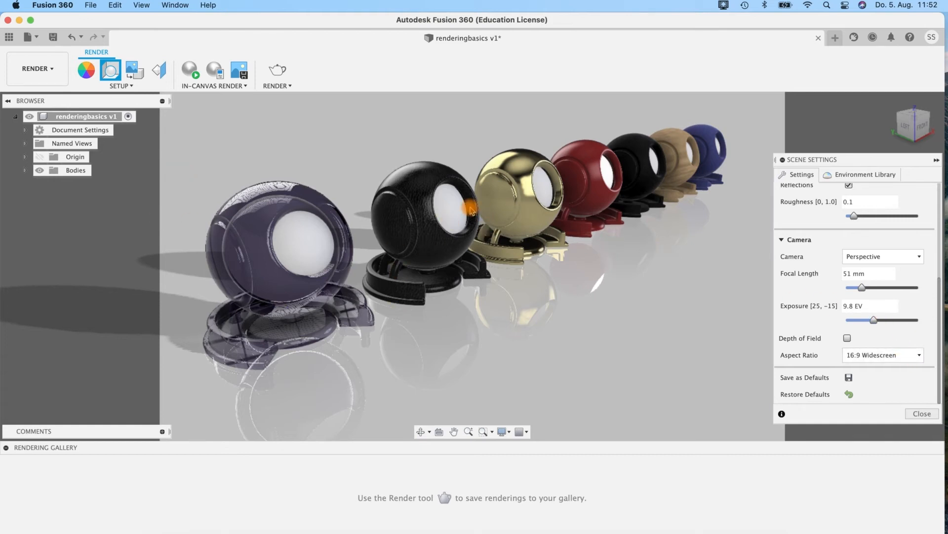
# Enable the camera's Depth of Field effect and dismiss the ray tracing notice
pyautogui.click(848, 339)
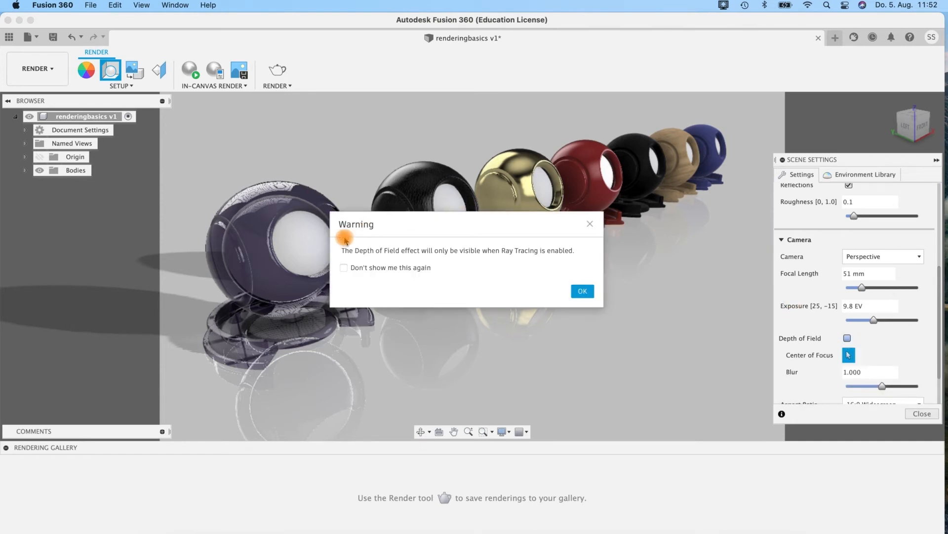
pyautogui.click(583, 291)
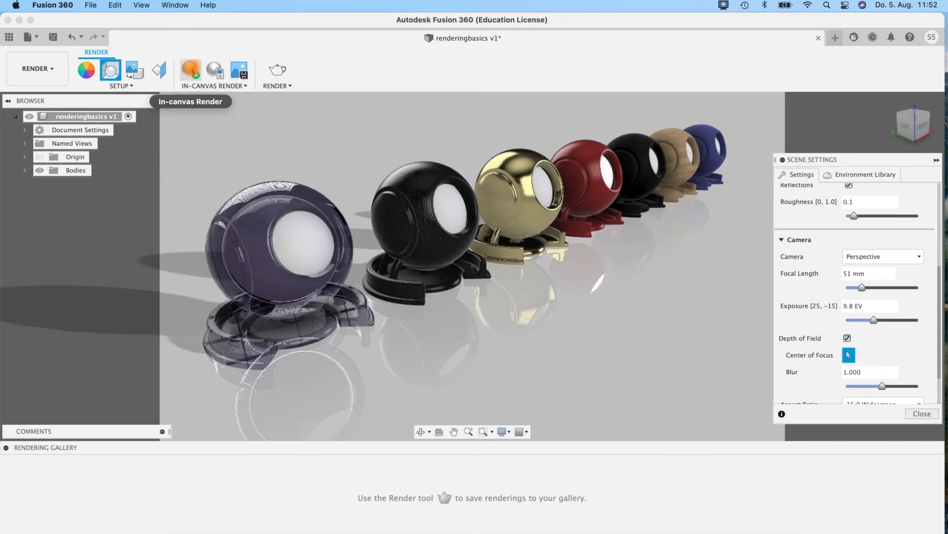
# Reframe the row of balls inside the camera frame and start an in-canvas render of the depth of field
pyautogui.moveTo(540, 262)
pyautogui.keyDown('shift'); pyautogui.mouseDown(button='middle')
pyautogui.moveTo(594, 258)
pyautogui.moveTo(553, 259)
pyautogui.mouseUp(button='middle'); pyautogui.keyUp('shift')
pyautogui.scroll(3, 553, 258)
pyautogui.keyDown('shift'); pyautogui.moveTo(631, 254); pyautogui.dragTo(689, 256, button='middle'); pyautogui.keyUp('shift')
pyautogui.keyDown('shift'); pyautogui.moveTo(665, 257); pyautogui.dragTo(678, 255, button='middle'); pyautogui.keyUp('shift')
pyautogui.click(189, 76)
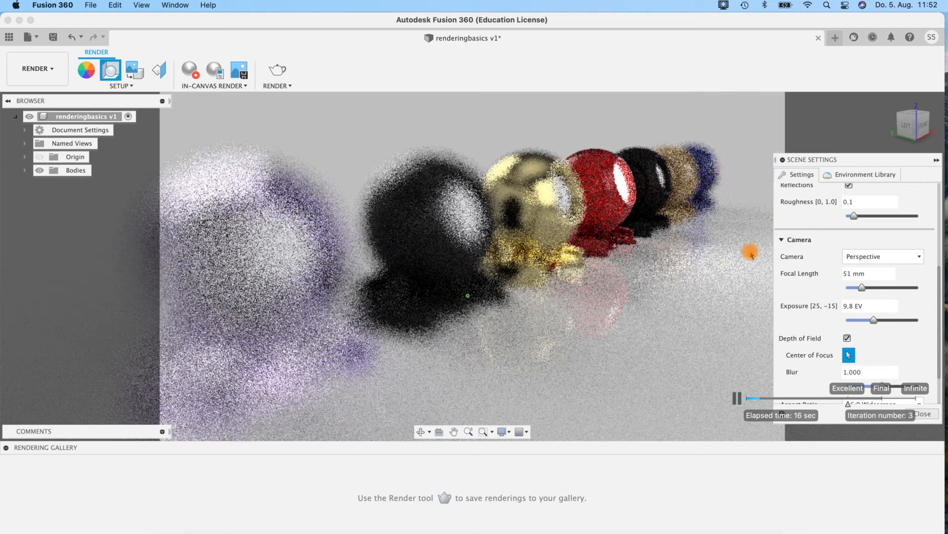
# Set the depth of field's center of focus on the black leather ball and its blur to 0.3
pyautogui.moveTo(855, 160); pyautogui.dragTo(847, 119)
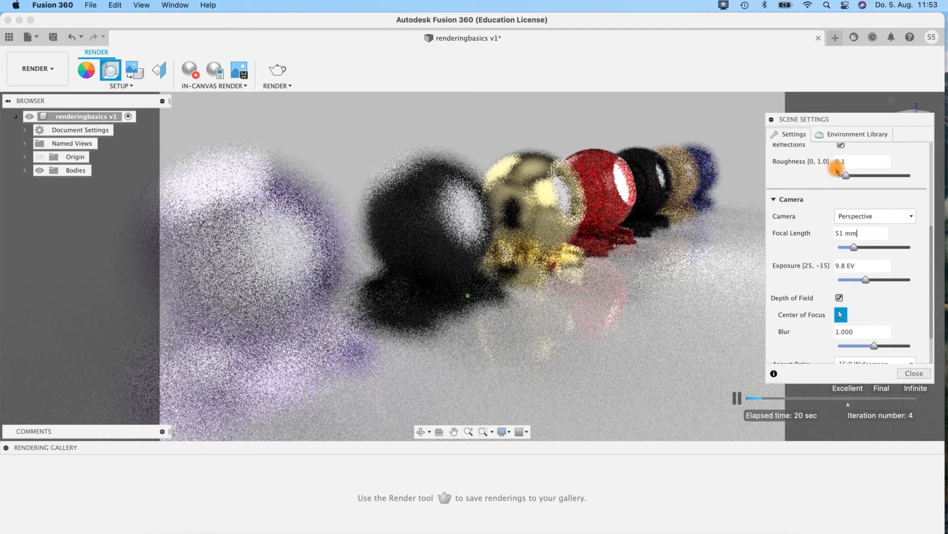
pyautogui.click(840, 316)
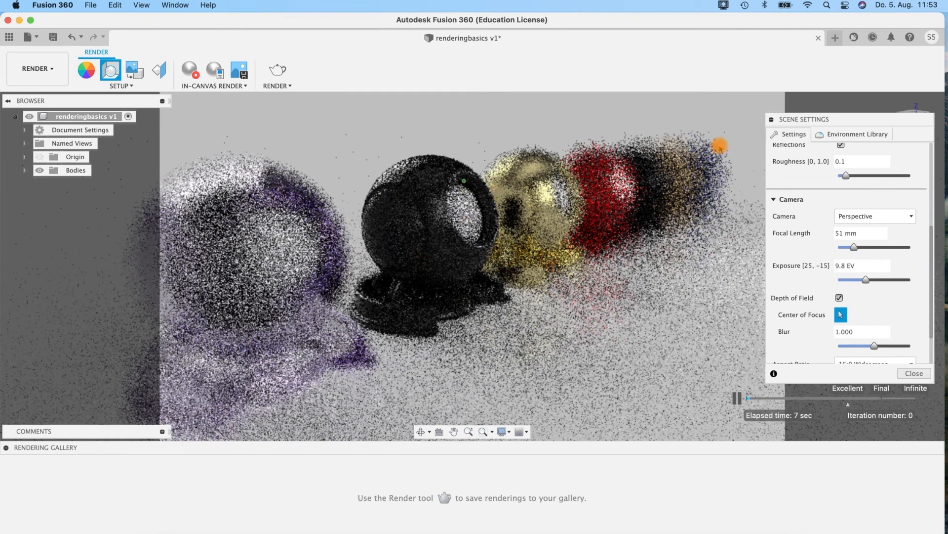
pyautogui.click(851, 332)
pyautogui.write('0.3')
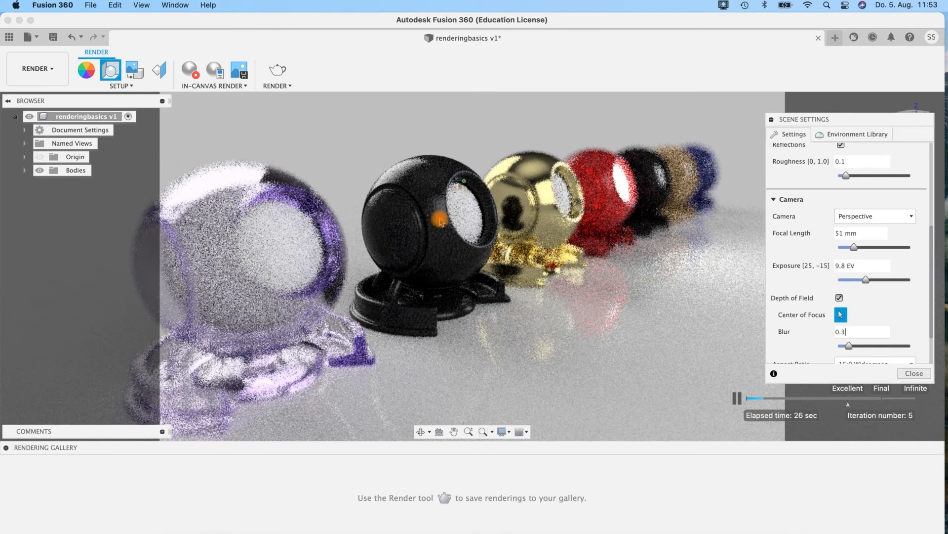
# Turn off the camera's Depth of Field effect and show the environment library
pyautogui.click(839, 298)
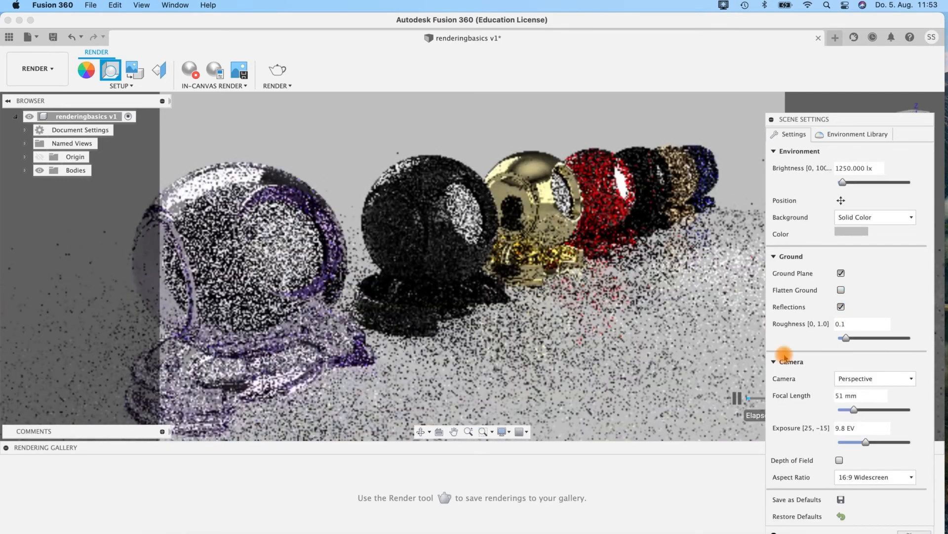
pyautogui.moveTo(848, 122); pyautogui.dragTo(851, 100)
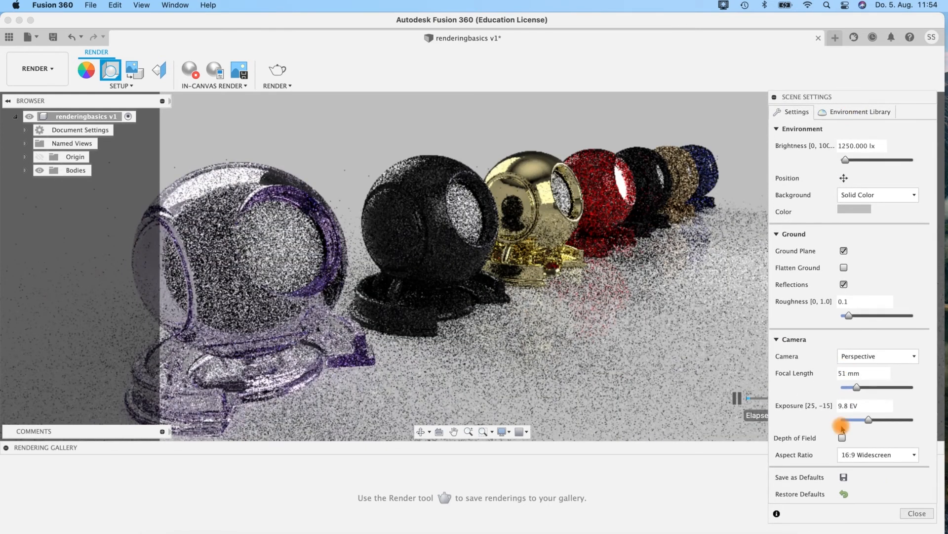
pyautogui.click(855, 112)
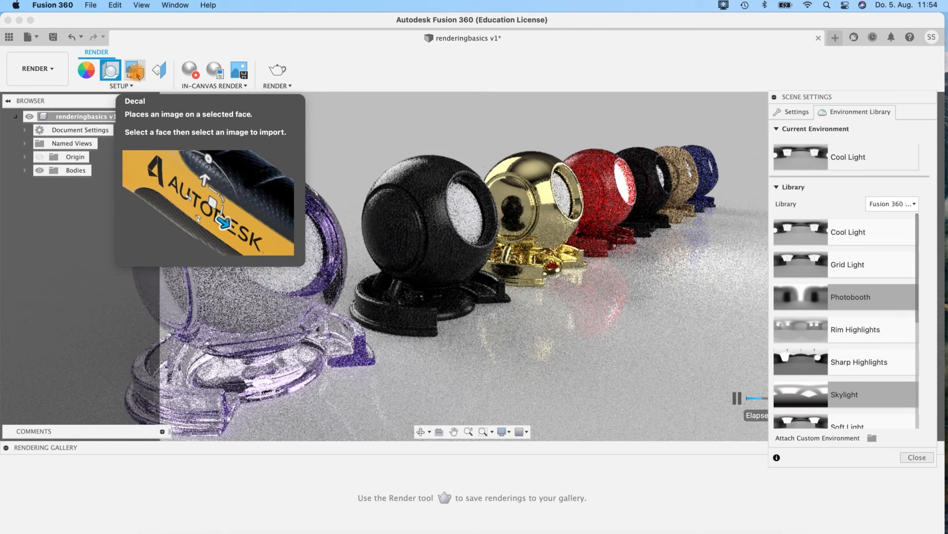
# Start a decal with the image remingtonlogo.png from the hairdryer folder on the computer
pyautogui.click(136, 74)
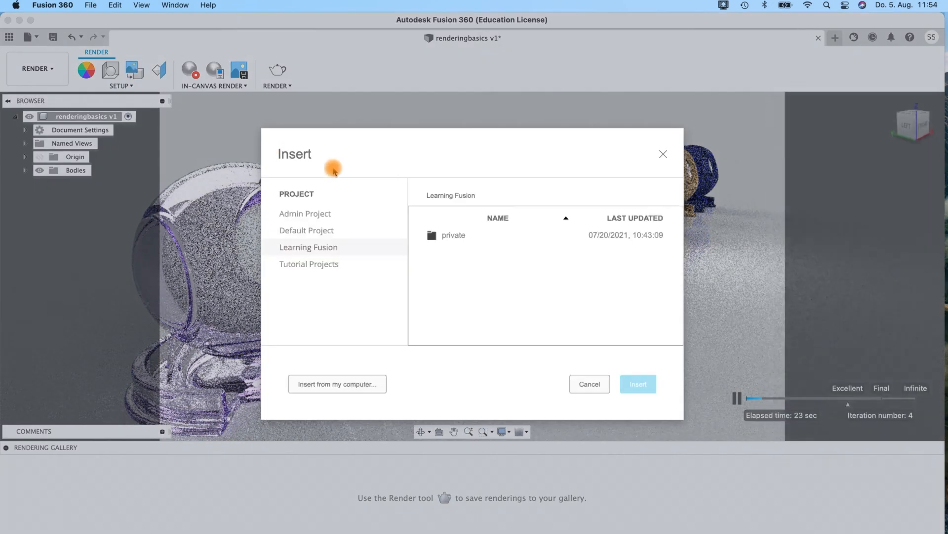
pyautogui.moveTo(426, 150); pyautogui.dragTo(435, 141)
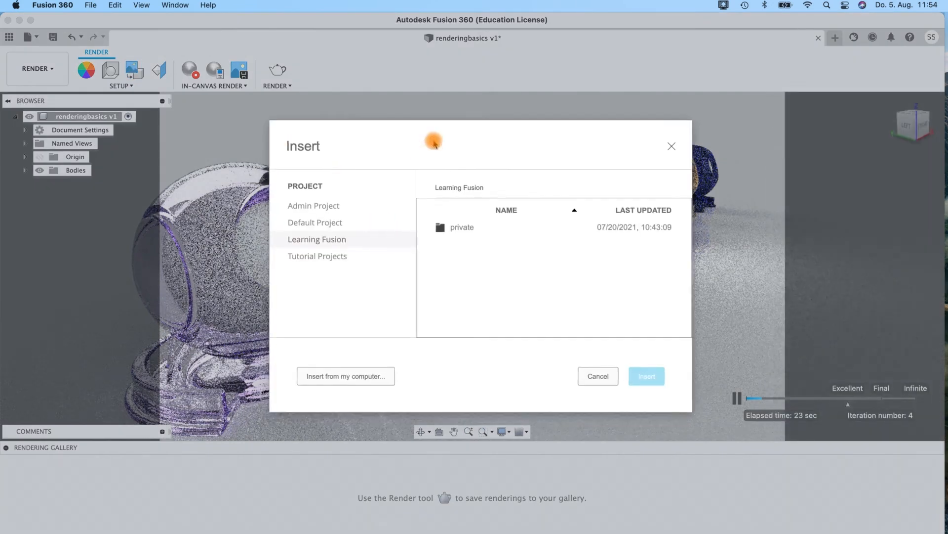
pyautogui.click(348, 258)
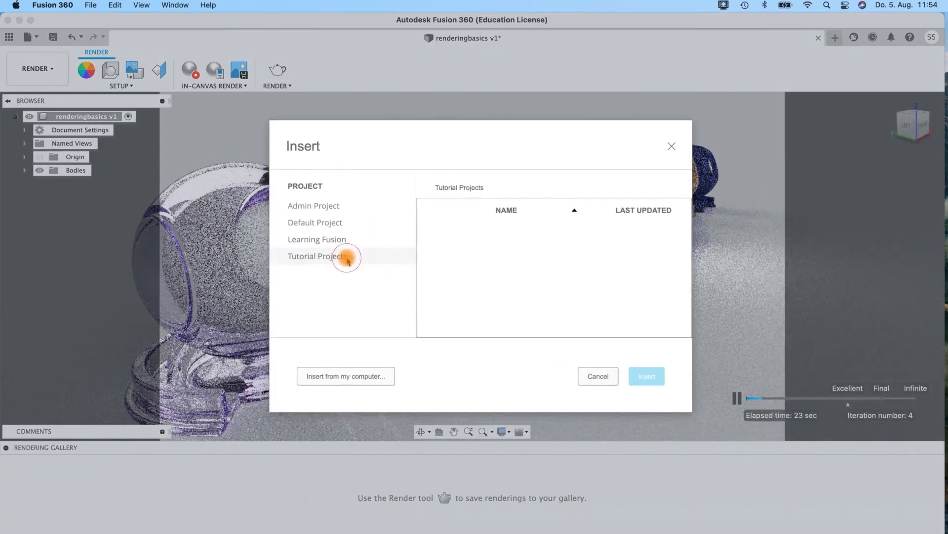
pyautogui.click(338, 376)
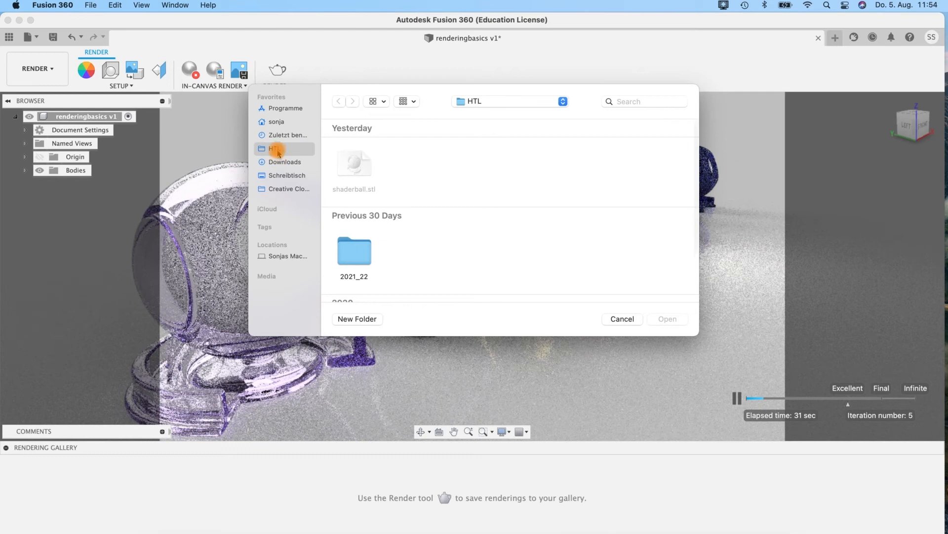
pyautogui.click(547, 100)
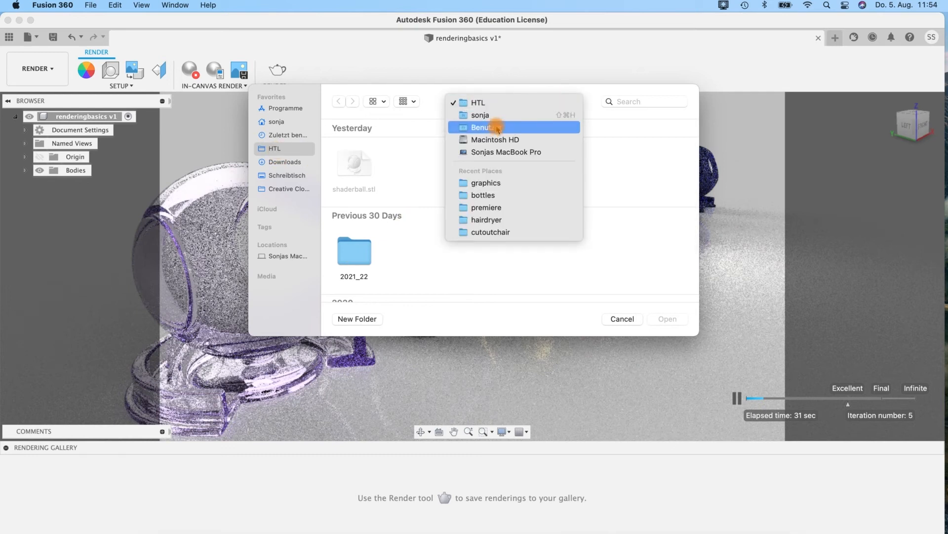
pyautogui.click(494, 102)
pyautogui.click(527, 101)
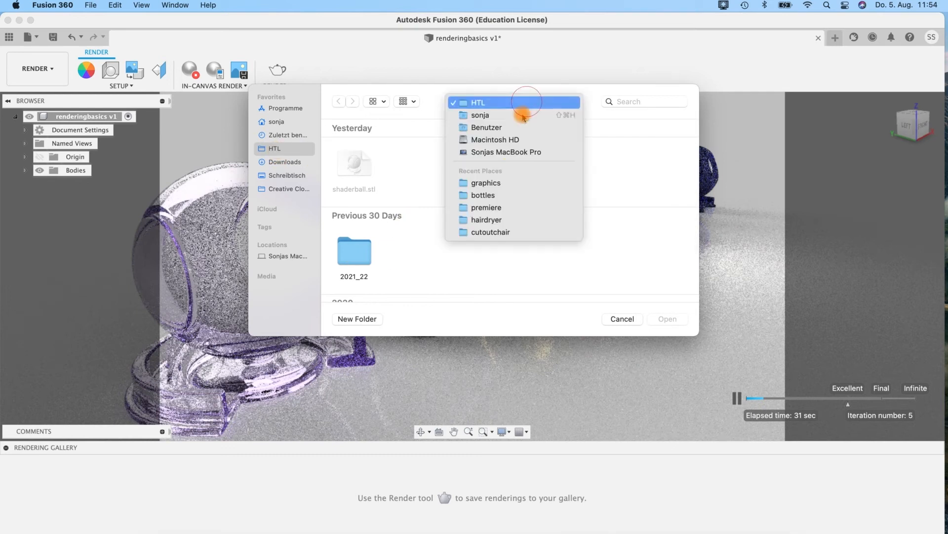
pyautogui.click(498, 220)
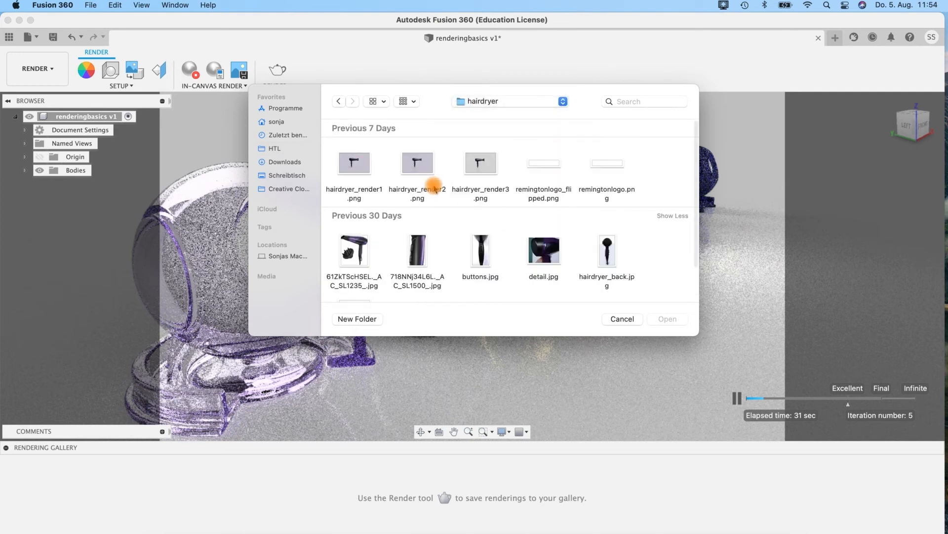
pyautogui.click(613, 165)
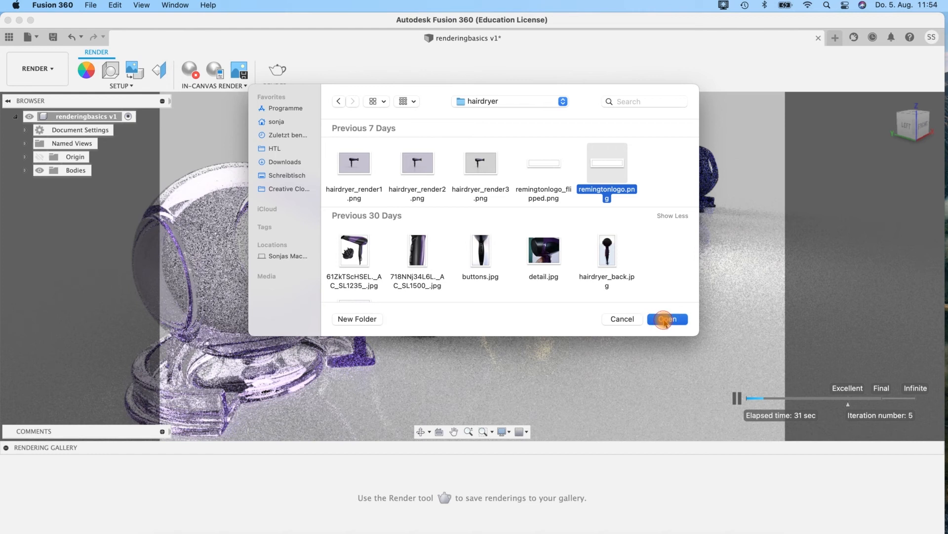
pyautogui.click(667, 319)
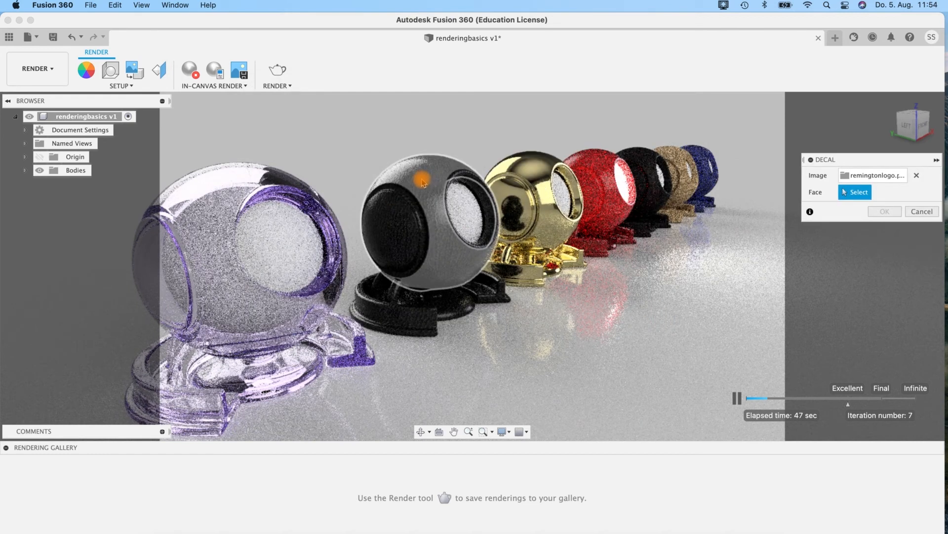
# Place the logo decal on the upper body of the black leather ball and shift it to a Y distance of about -5.8 mm
pyautogui.click(434, 220)
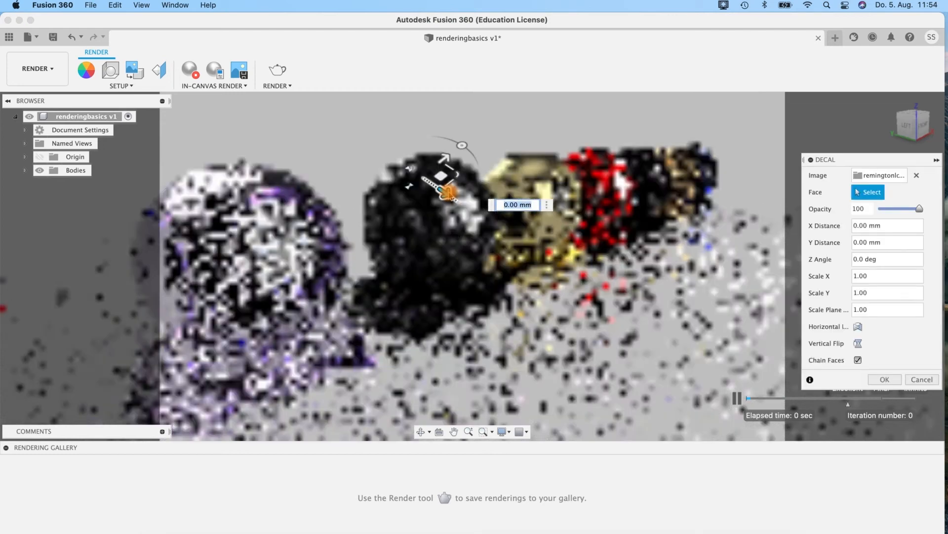
pyautogui.scroll(5, 435, 203)
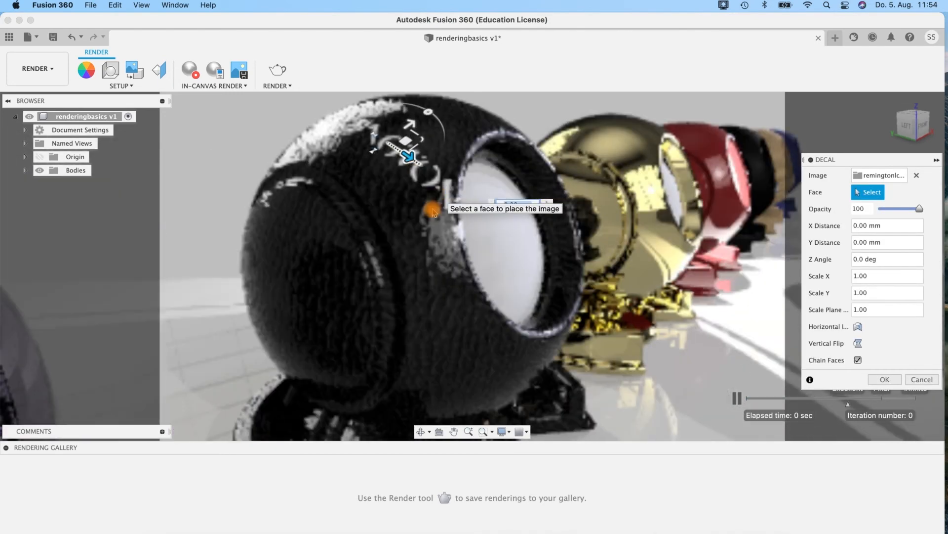
pyautogui.moveTo(400, 206); pyautogui.dragTo(437, 245)
pyautogui.keyDown('shift'); pyautogui.moveTo(444, 247); pyautogui.dragTo(504, 299, button='middle'); pyautogui.keyUp('shift')
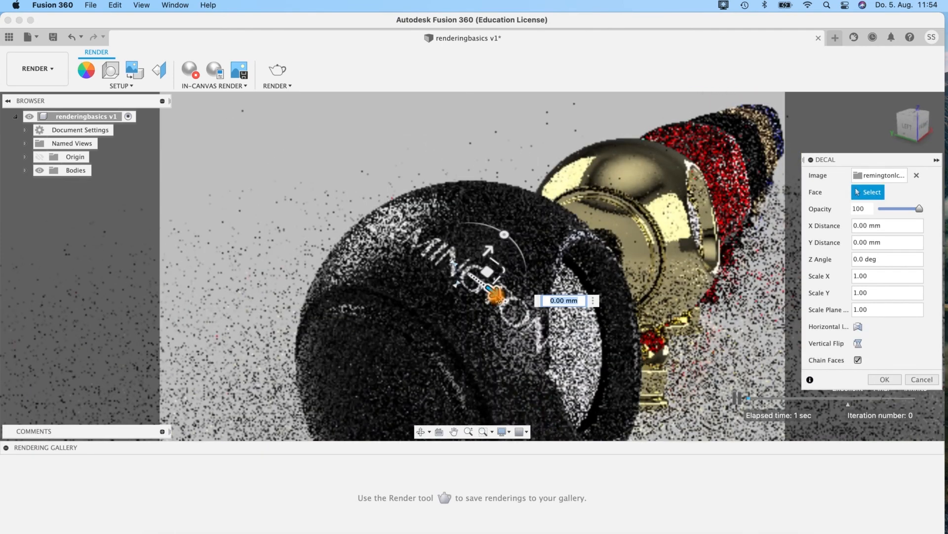
pyautogui.moveTo(494, 292); pyautogui.dragTo(424, 261)
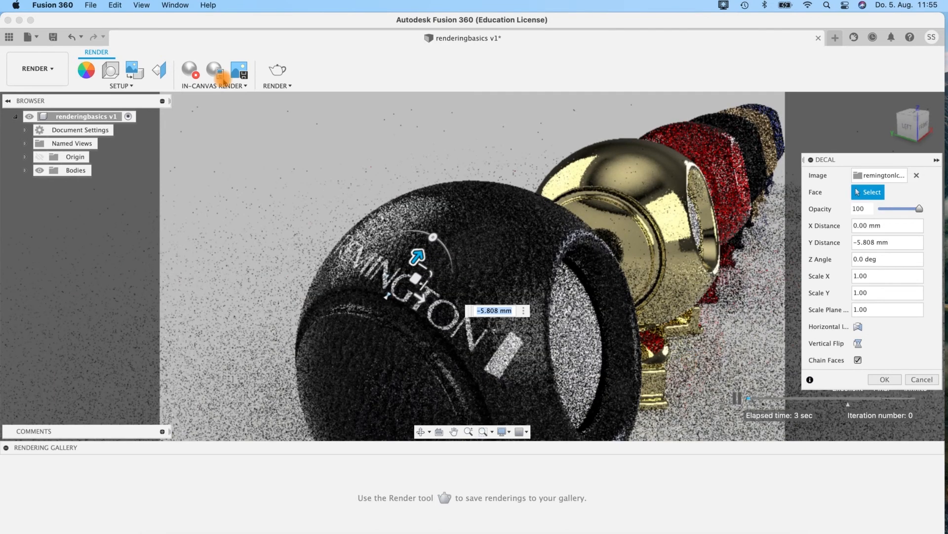
# Stop the in-canvas render and cancel the decal after a trial shift to a Y distance of about -5 mm
pyautogui.click(189, 70)
pyautogui.moveTo(417, 256); pyautogui.dragTo(435, 295)
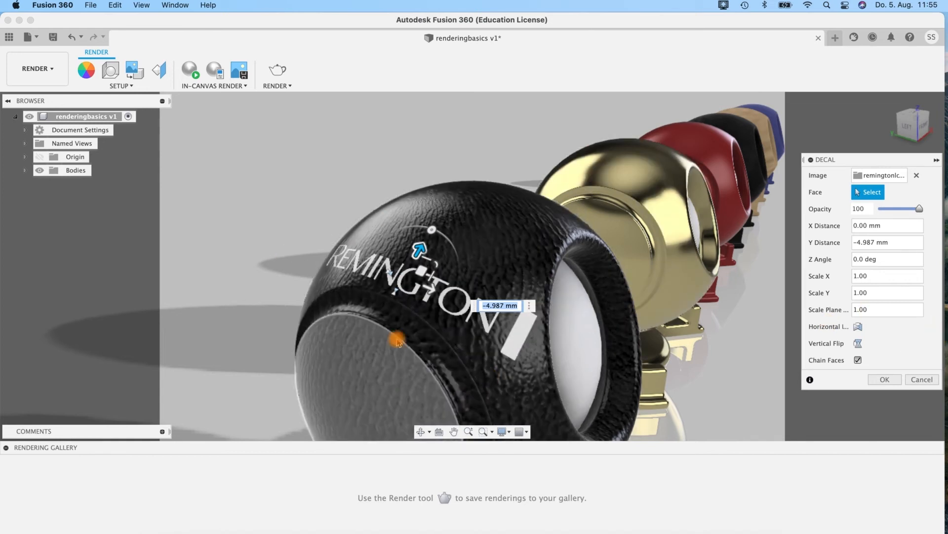
pyautogui.scroll(1, 506, 350)
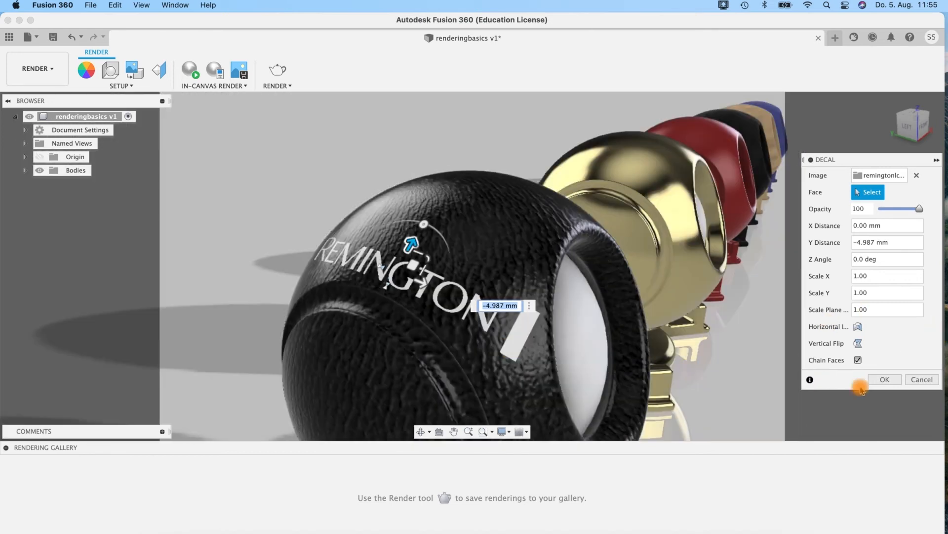
pyautogui.click(922, 379)
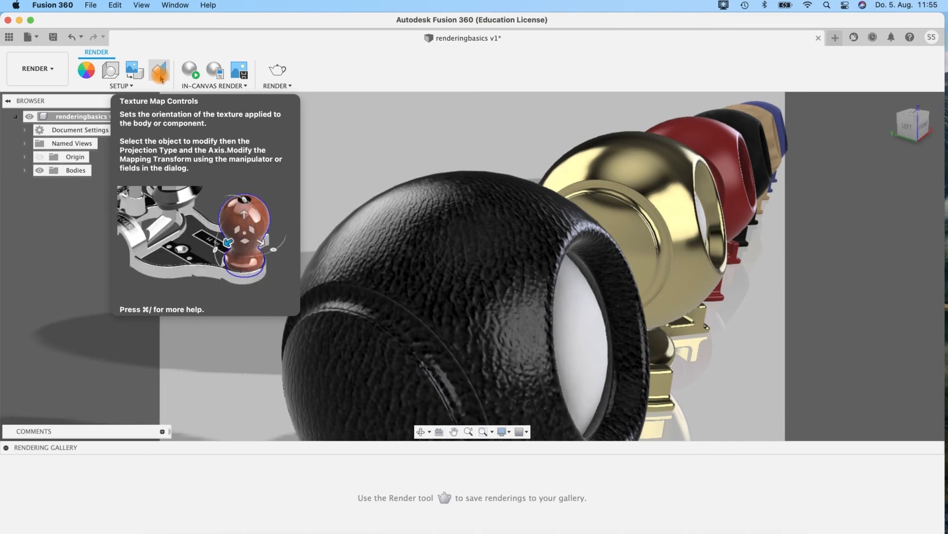
# Try a Planar texture projection with a picked axis on the black leather ball, and return the projection type to Automatic
pyautogui.click(159, 74)
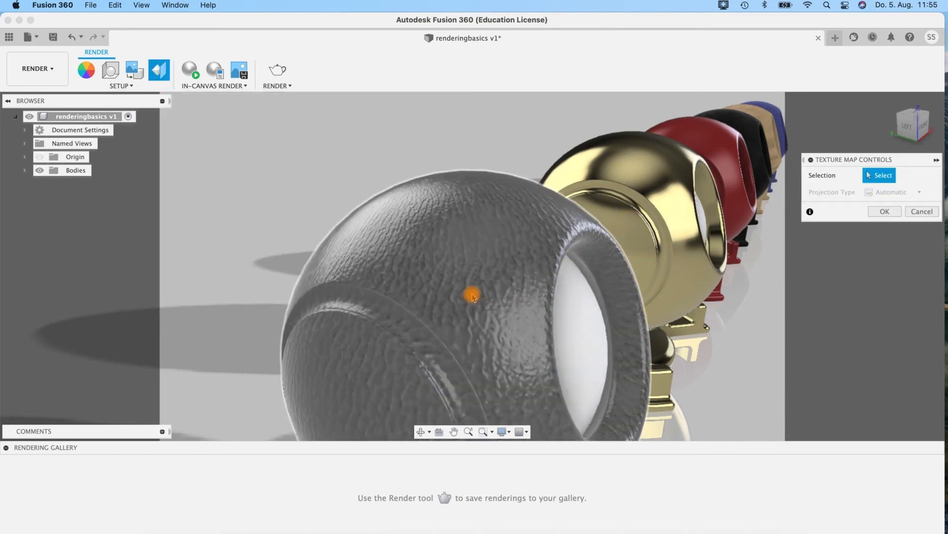
pyautogui.scroll(-3, 470, 291)
pyautogui.scroll(3, 396, 216)
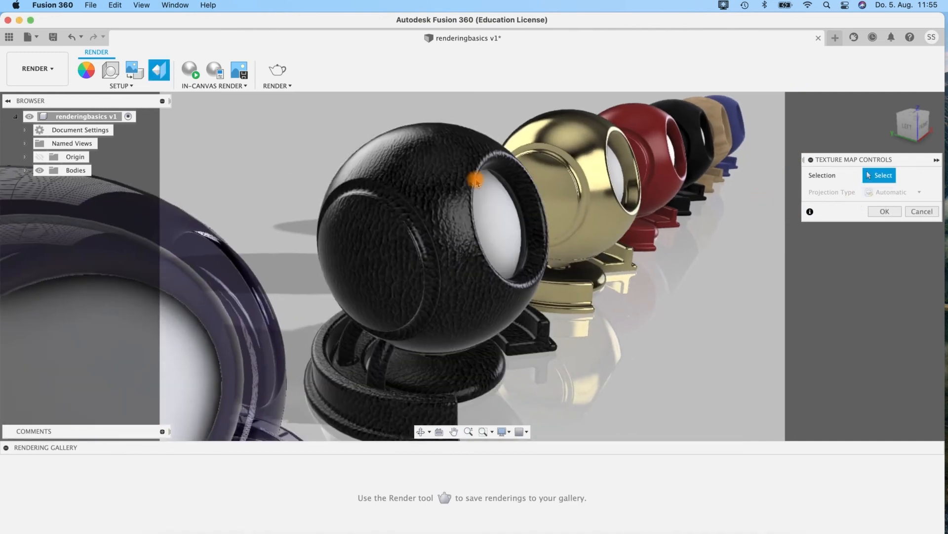
pyautogui.click(394, 158)
pyautogui.click(906, 192)
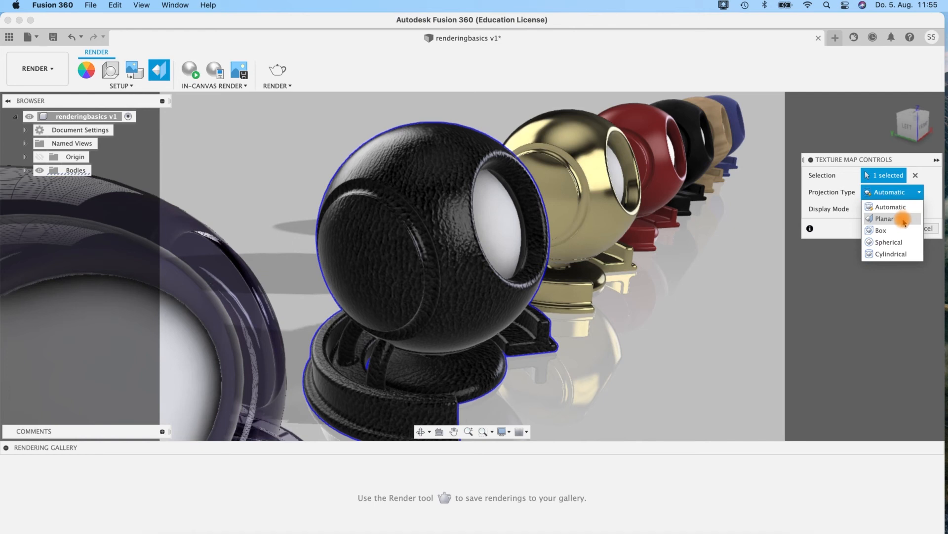
pyautogui.click(903, 218)
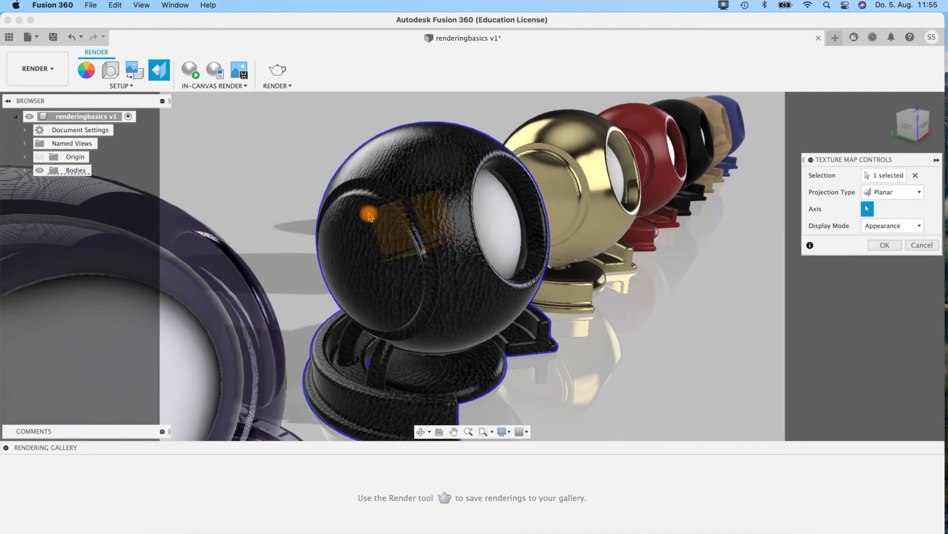
pyautogui.click(416, 230)
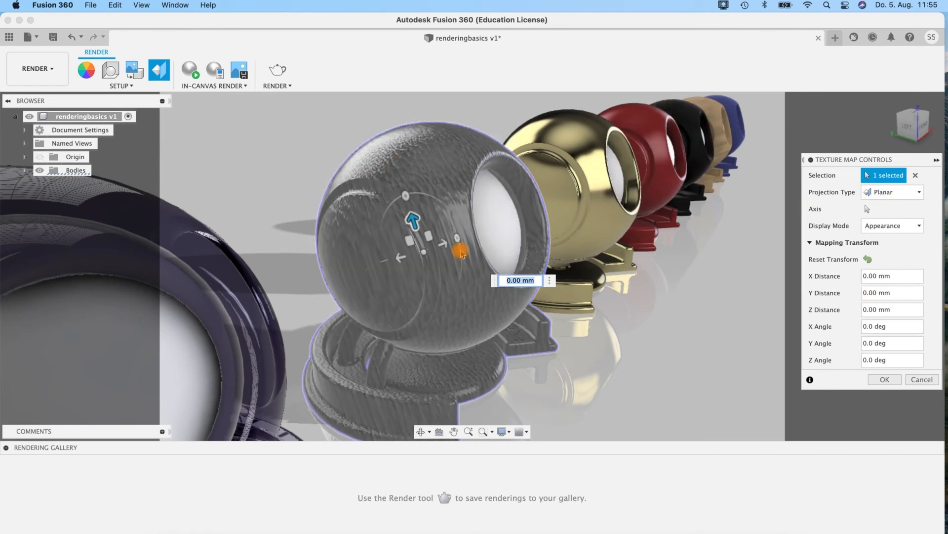
pyautogui.click(907, 197)
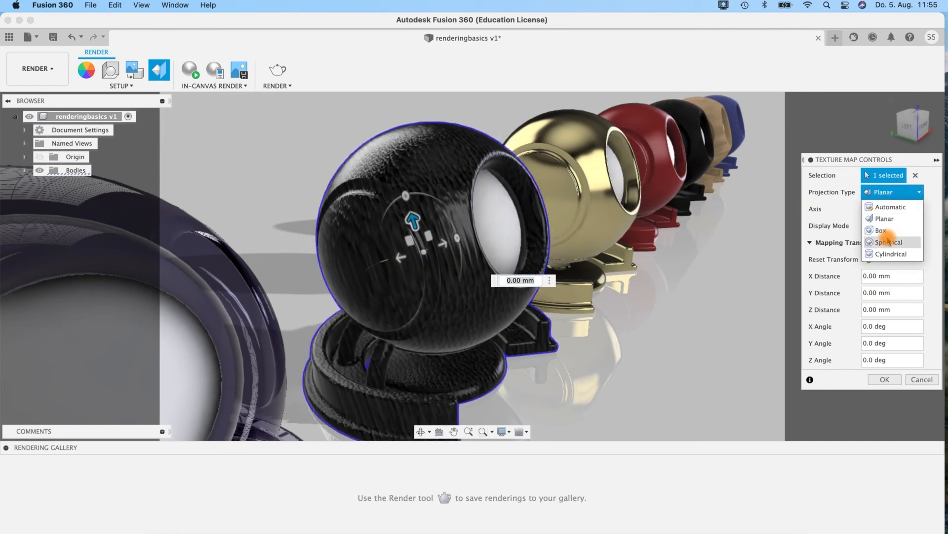
pyautogui.click(880, 207)
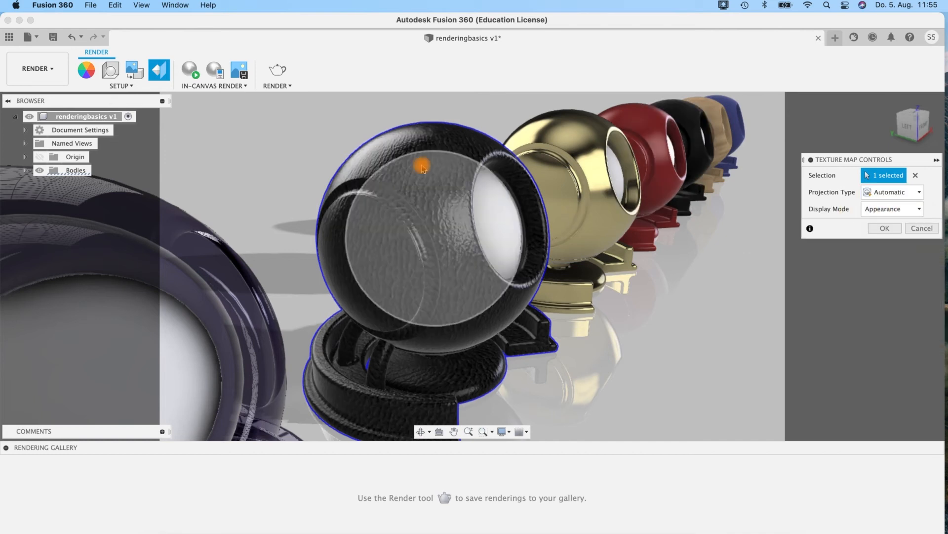
# Try a Cylindrical texture projection on the black leather ball, and return to Automatic and leave the texture map controls without applying
pyautogui.click(913, 193)
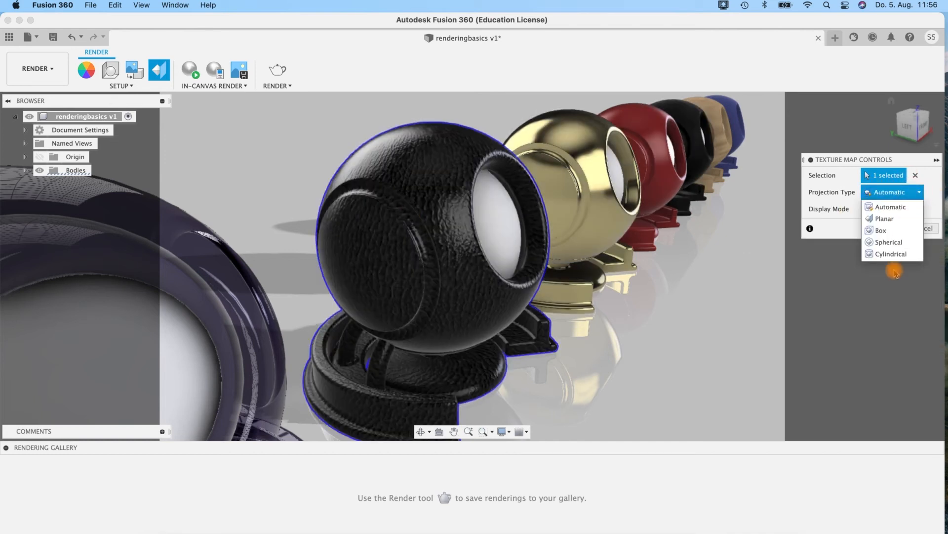
pyautogui.click(890, 254)
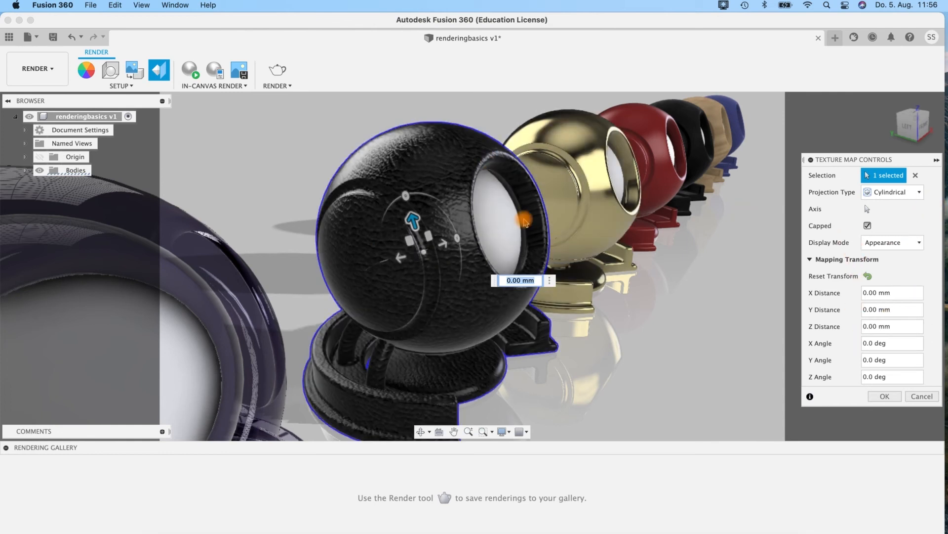
pyautogui.click(920, 193)
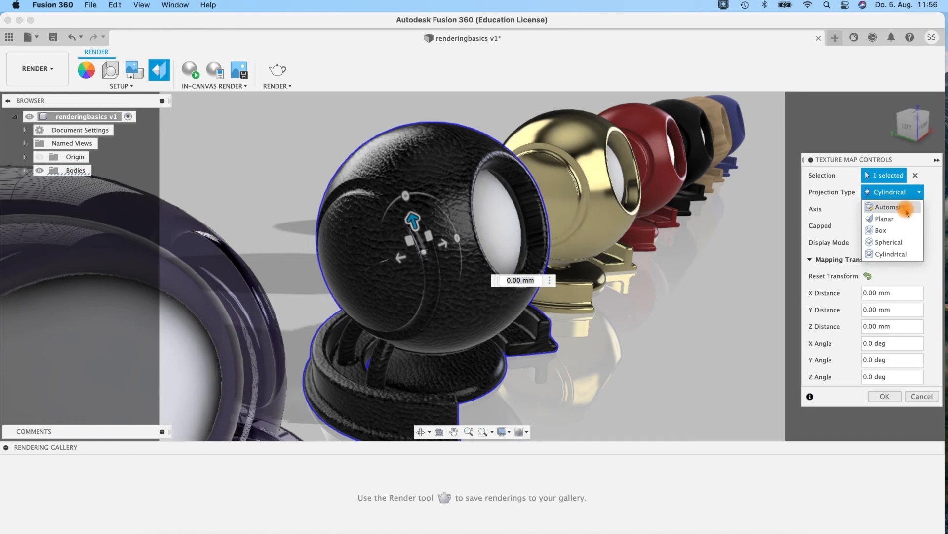
pyautogui.click(906, 209)
pyautogui.click(921, 233)
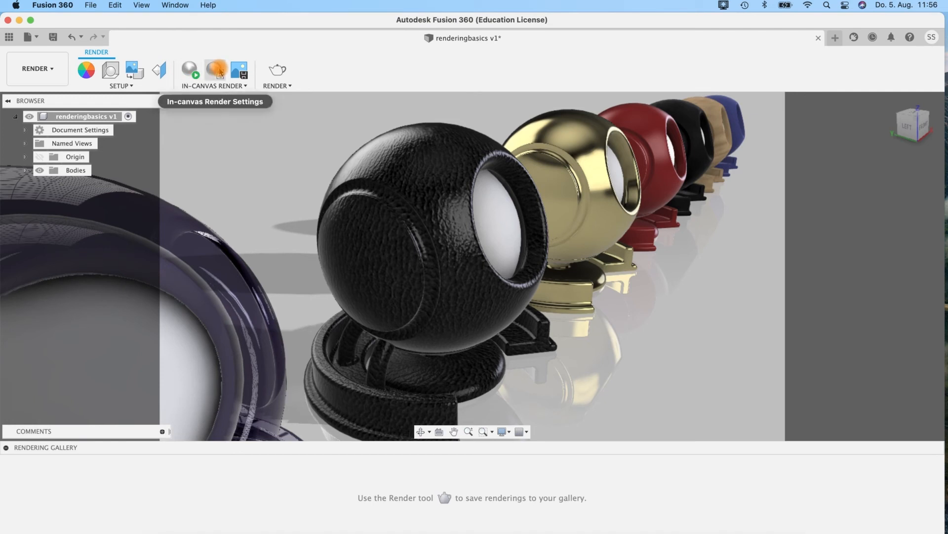
# Compare the Fast and Advanced performance options in the in-canvas render settings, and leave them without applying
pyautogui.click(219, 72)
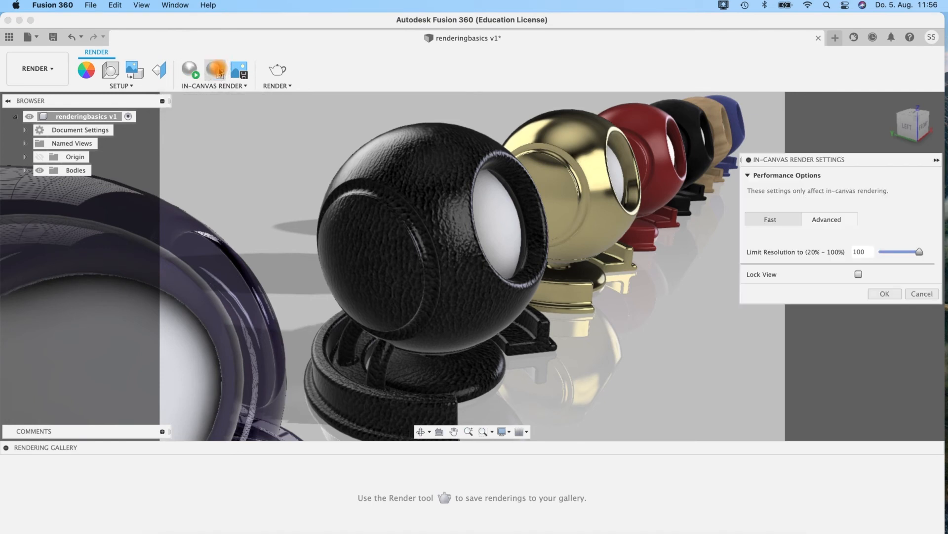
pyautogui.click(776, 220)
pyautogui.click(854, 220)
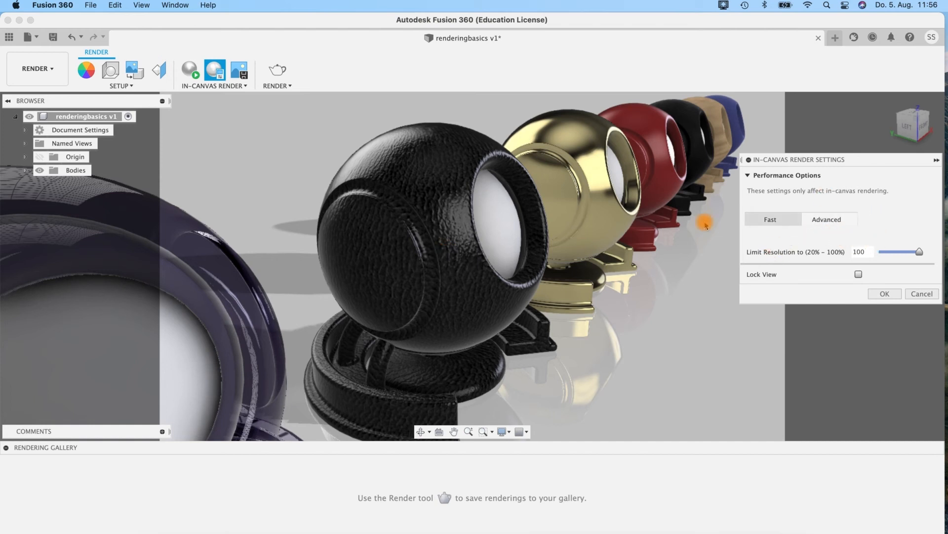
pyautogui.click(915, 295)
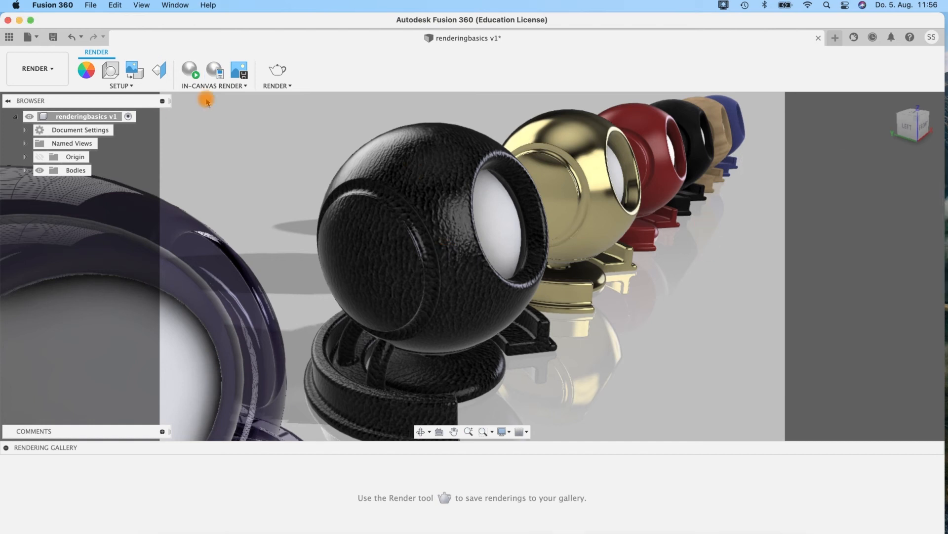
# Capture the canvas as an image at the current document window size, and cancel the save
pyautogui.click(241, 73)
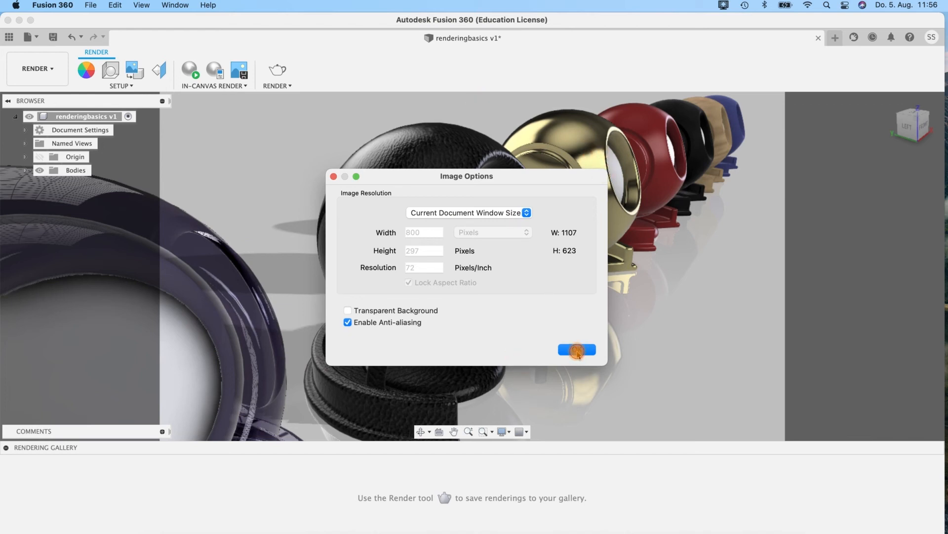
pyautogui.click(577, 350)
pyautogui.click(602, 321)
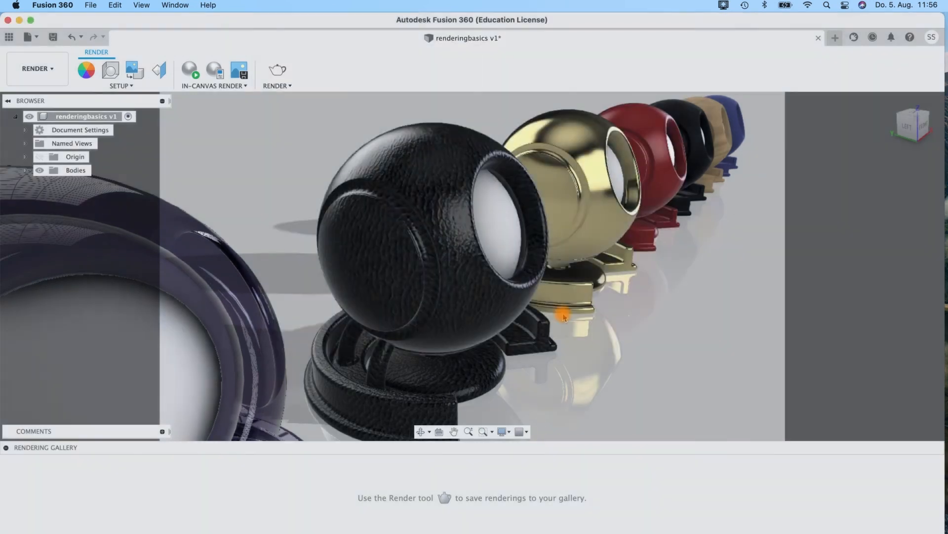
# Frame the whole row of seven balls in the camera view, and start and stop a brief in-canvas render
pyautogui.scroll(-5, 565, 316)
pyautogui.keyDown('shift'); pyautogui.moveTo(557, 289); pyautogui.dragTo(555, 277, button='middle'); pyautogui.keyUp('shift')
pyautogui.moveTo(662, 258); pyautogui.dragTo(732, 252, button='middle')
pyautogui.scroll(3, 699, 256)
pyautogui.scroll(-4, 698, 257)
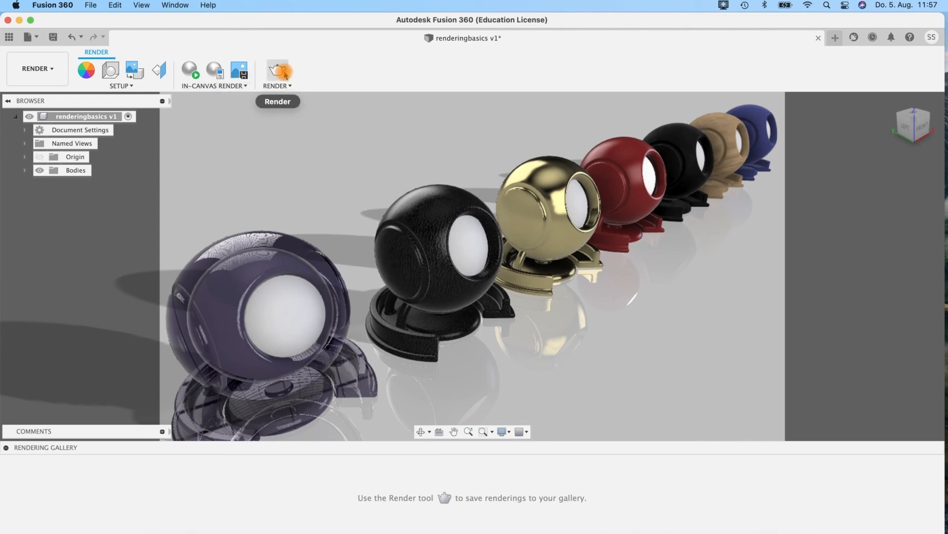
pyautogui.click(185, 71)
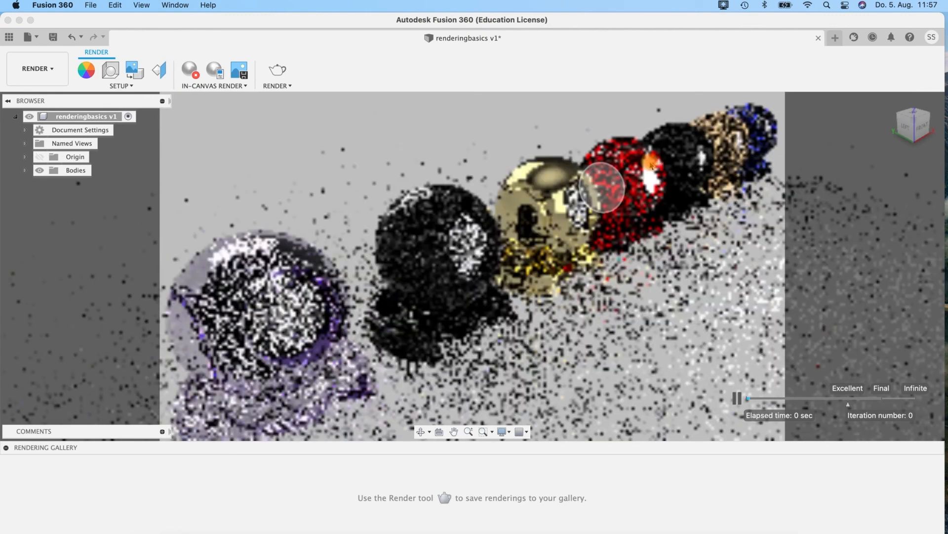
pyautogui.click(190, 70)
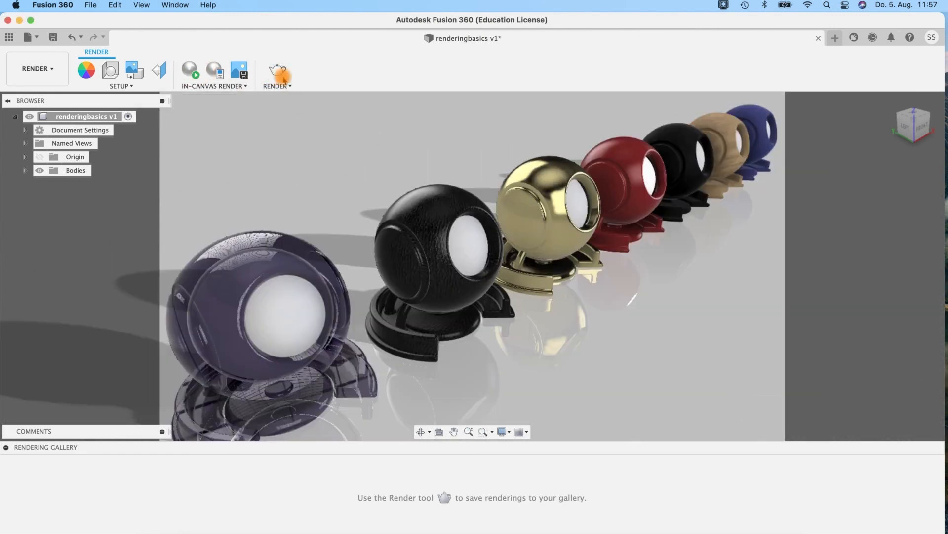
# Set up a local render with a custom width of 3000 px and an advanced render quality of 100 (Excellent)
pyautogui.click(280, 74)
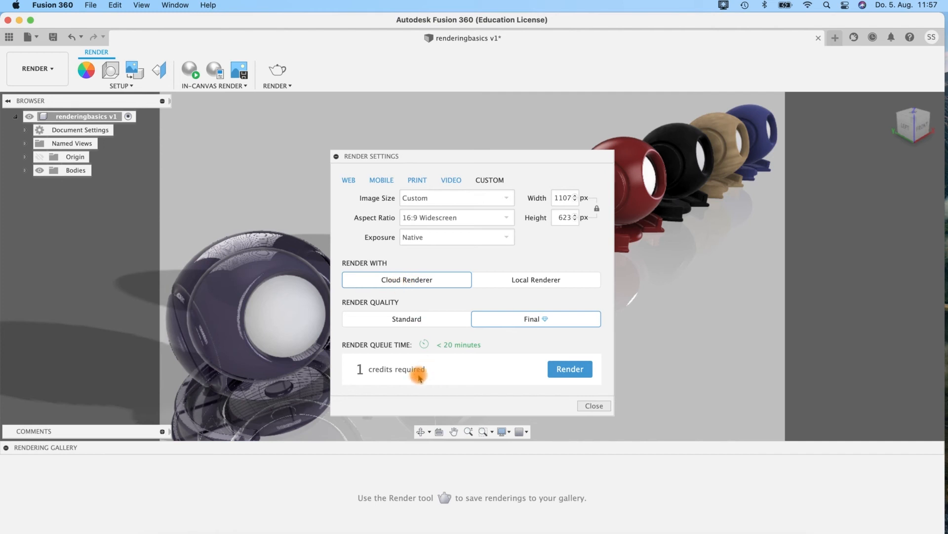
pyautogui.click(492, 285)
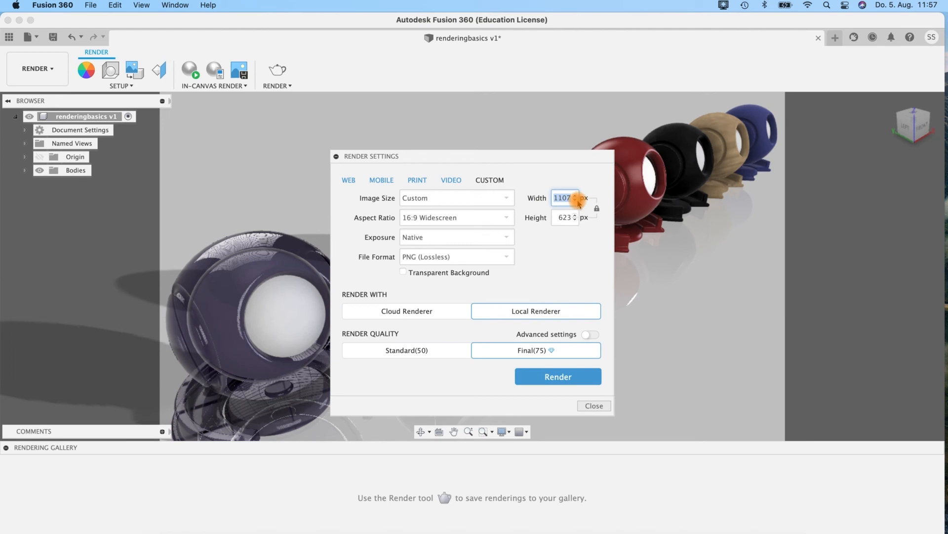
pyautogui.write('40')
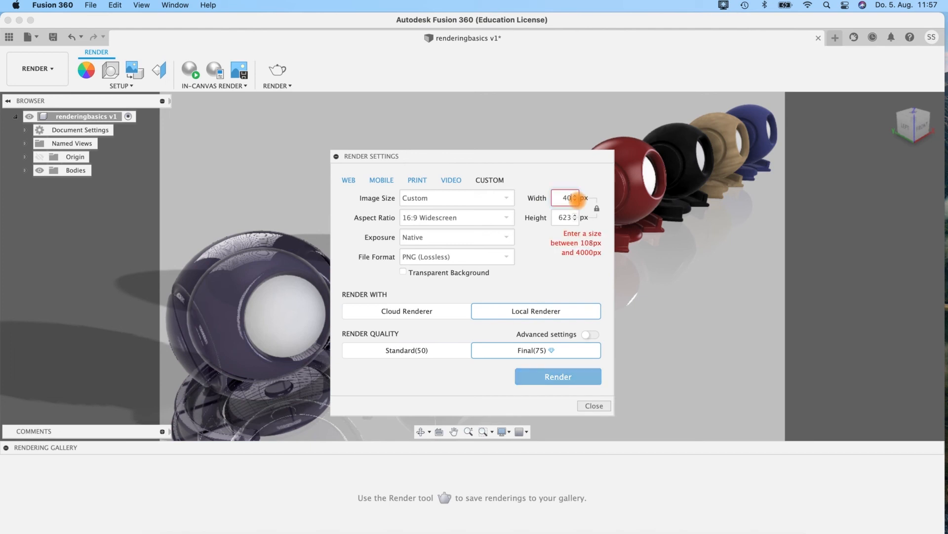
pyautogui.write('00')
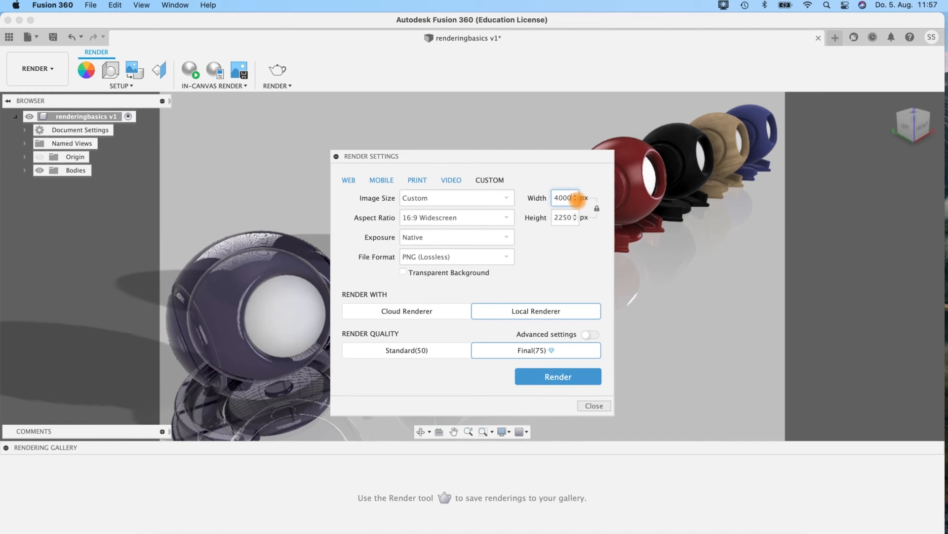
pyautogui.press('BackSpace')
pyautogui.press('BackSpace')
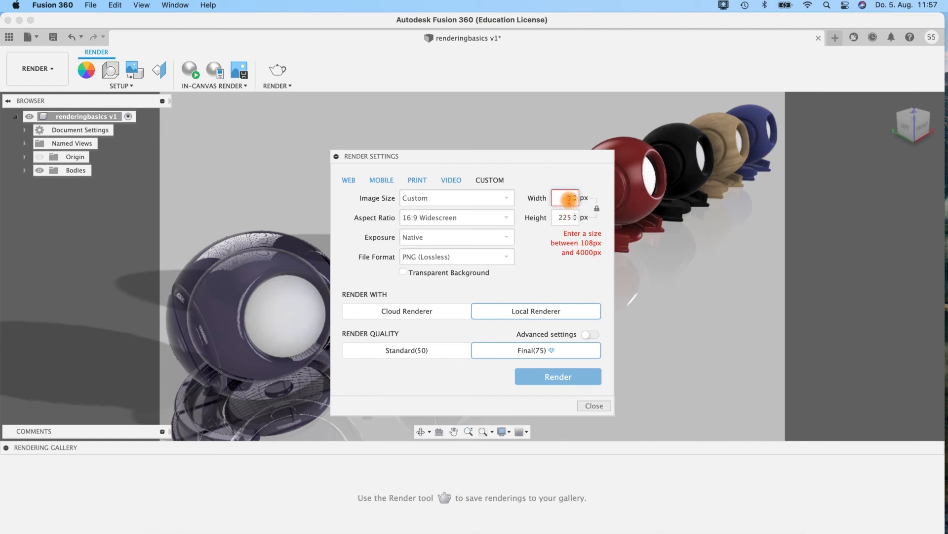
pyautogui.write('3000')
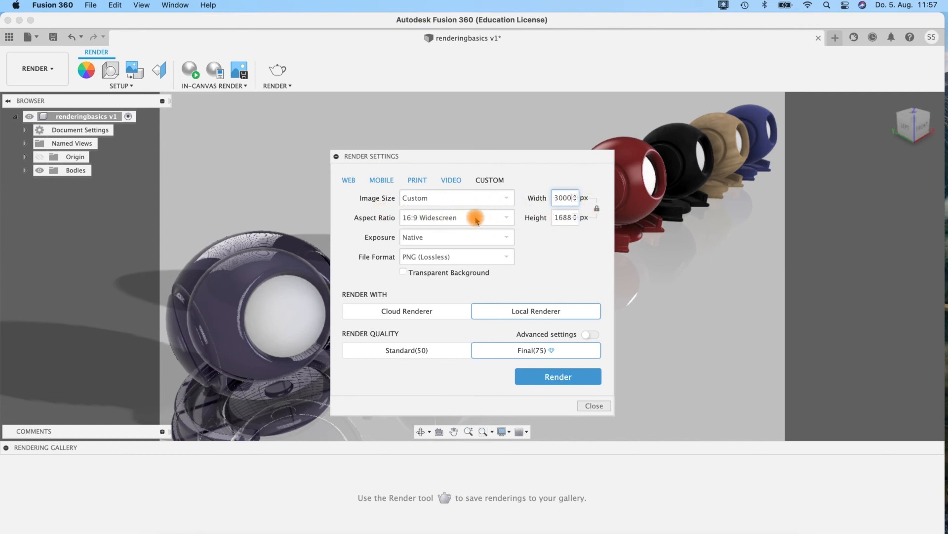
pyautogui.click(584, 336)
pyautogui.moveTo(514, 360); pyautogui.dragTo(609, 366)
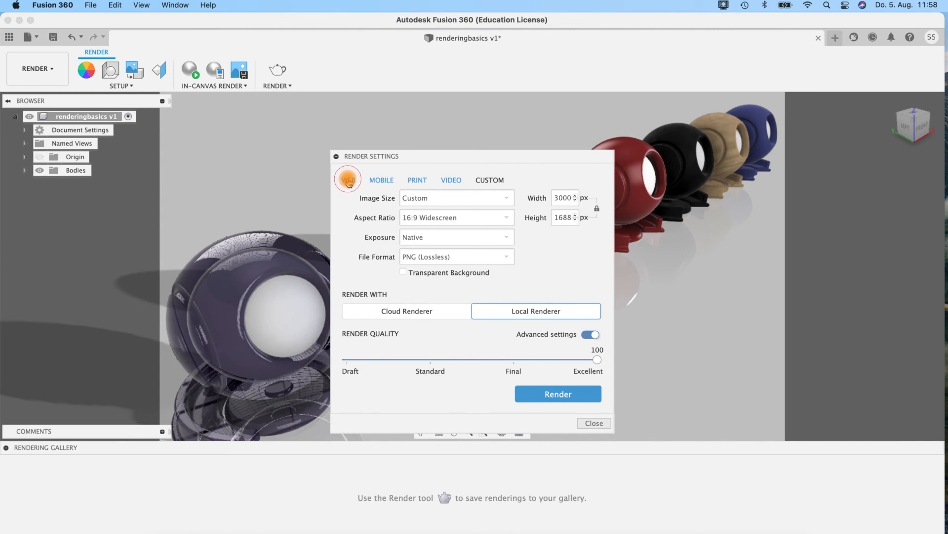
# Look through the Mobile, Print and Video size presets, return to Custom, and switch the transparent background on and off again
pyautogui.click(379, 184)
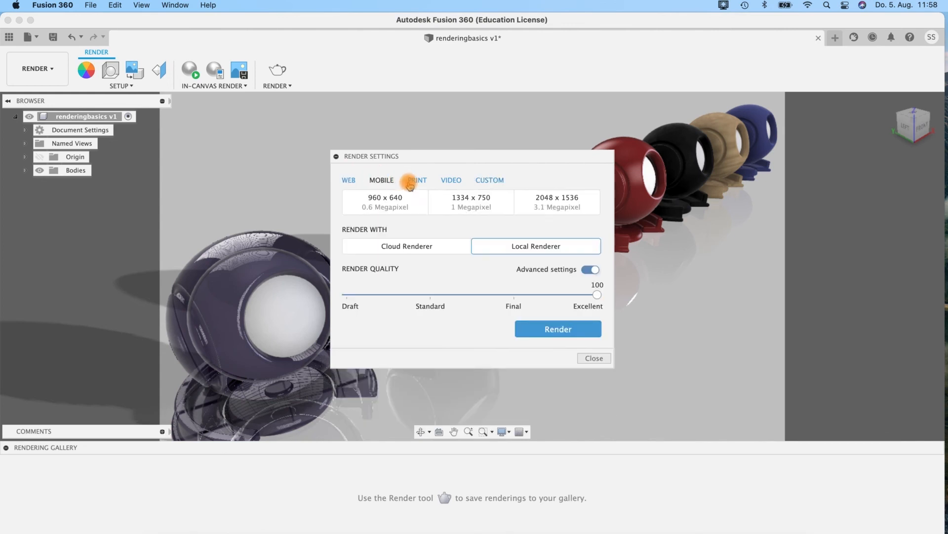
pyautogui.click(413, 182)
pyautogui.click(456, 180)
pyautogui.click(486, 181)
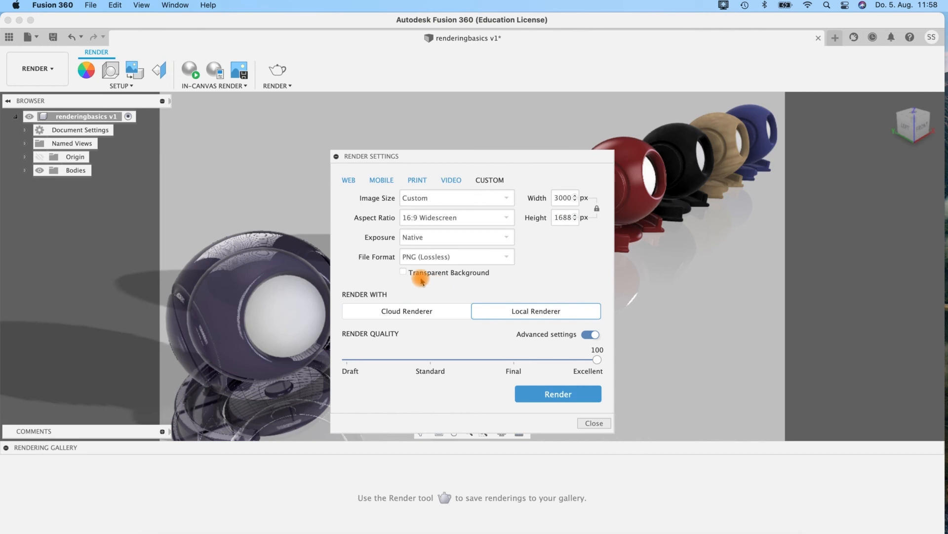
pyautogui.click(403, 272)
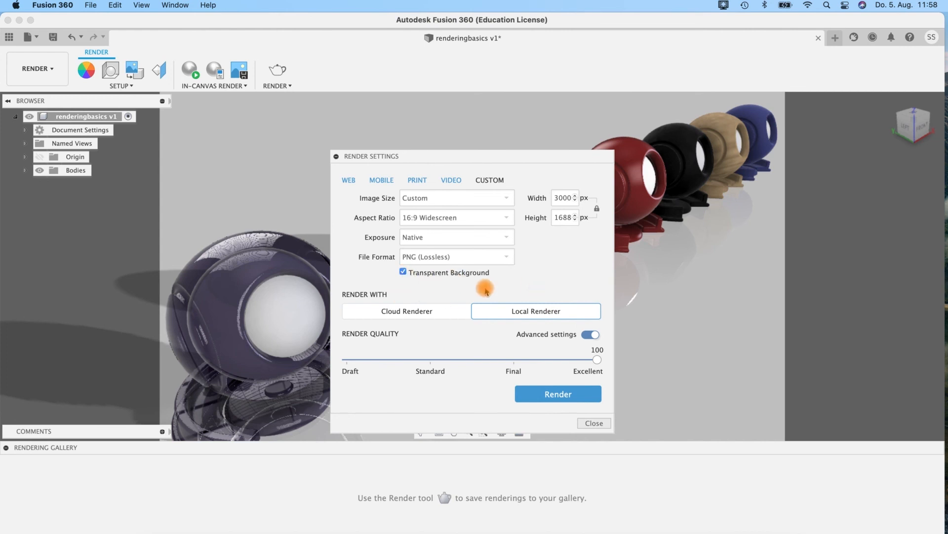
pyautogui.click(403, 272)
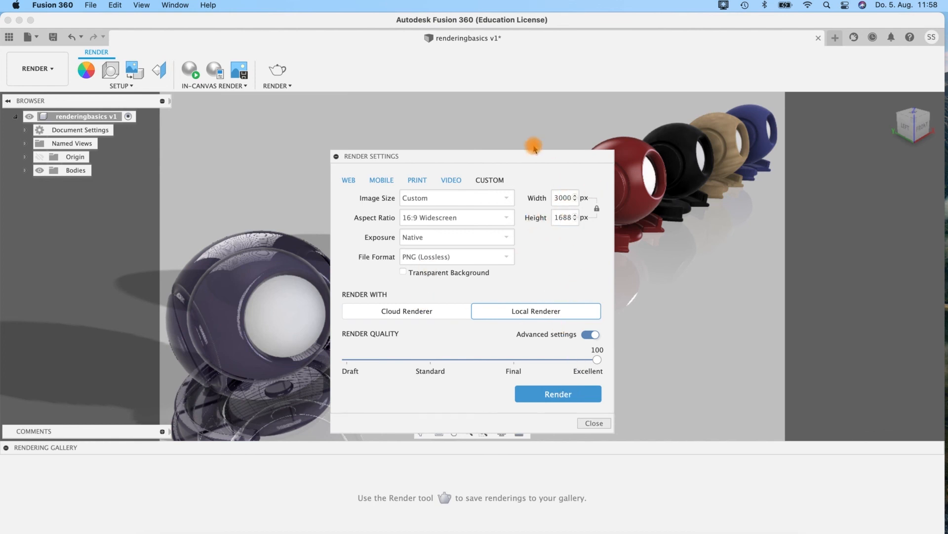
# Start the local render with the custom settings and open it from the Rendering Gallery to check its progress
pyautogui.moveTo(511, 156); pyautogui.dragTo(464, 124)
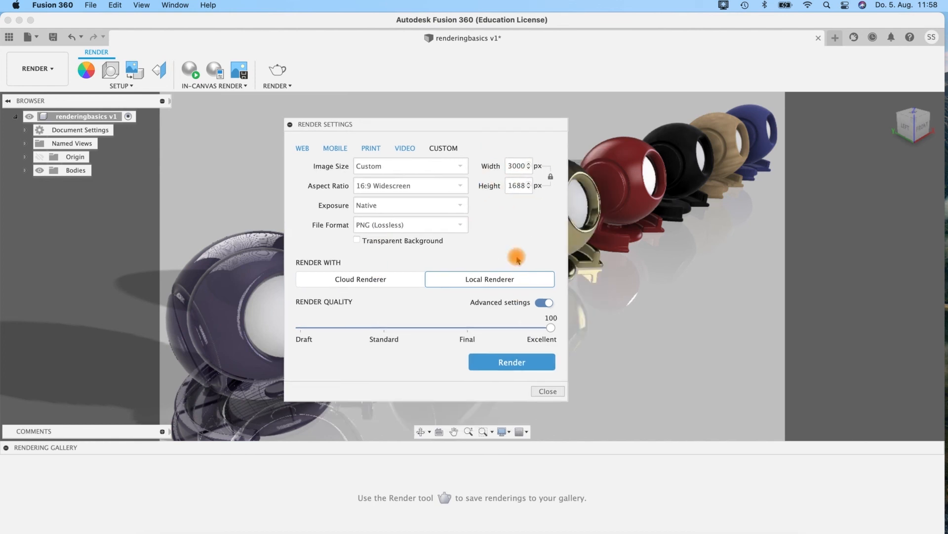
pyautogui.click(524, 362)
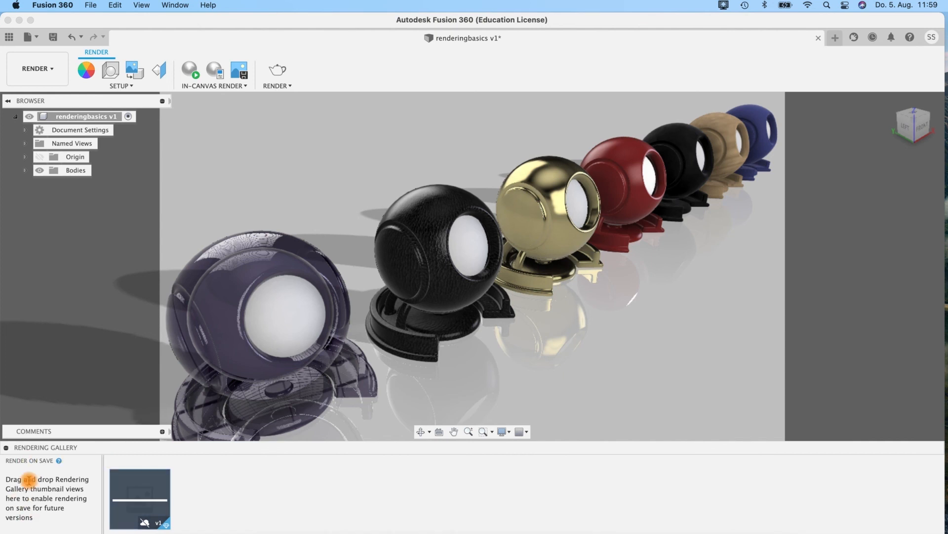
pyautogui.moveTo(131, 487)
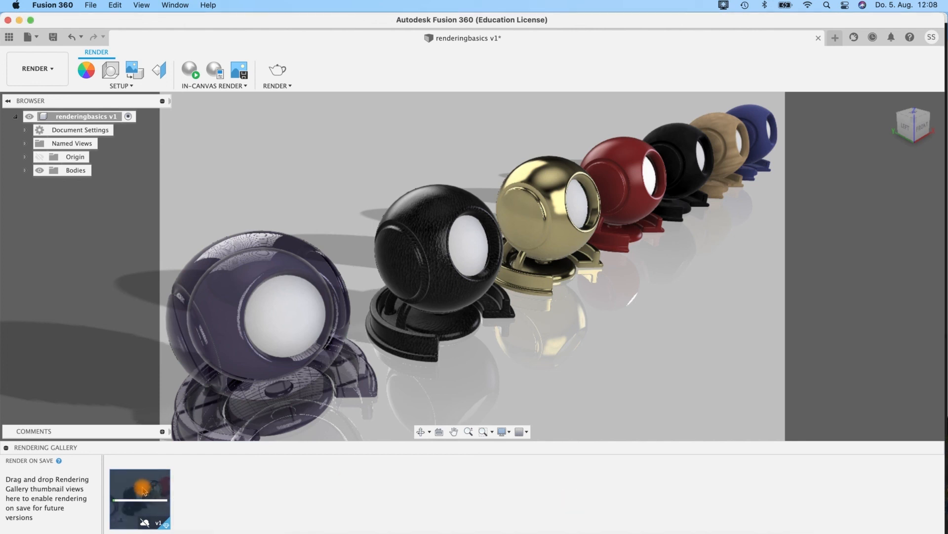
pyautogui.doubleClick(143, 491)
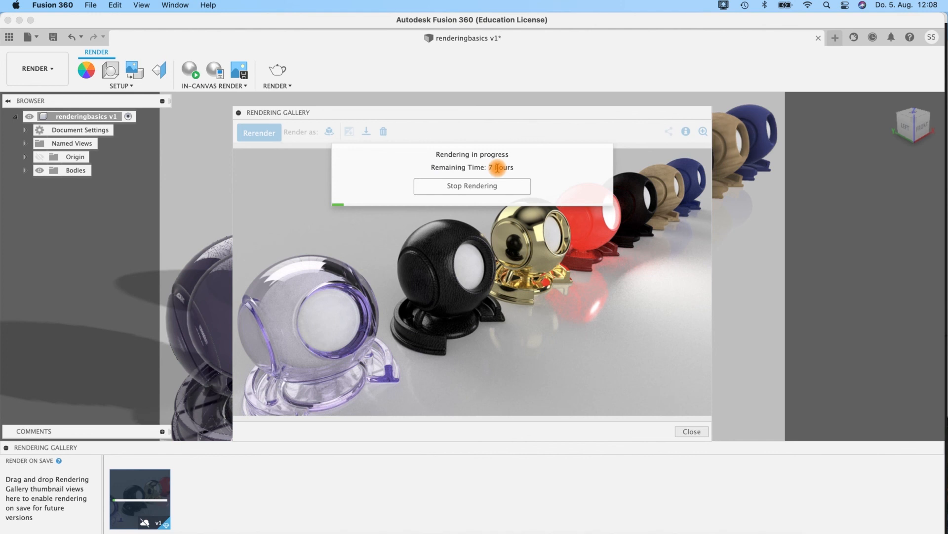
# Stop the rendering in progress, confirm the stop, and close its gallery preview
pyautogui.click(464, 188)
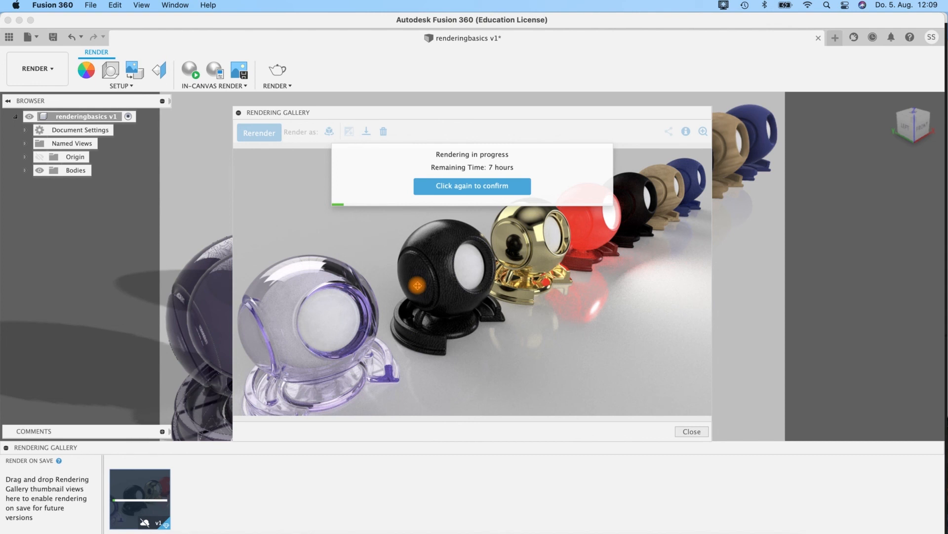
pyautogui.click(451, 186)
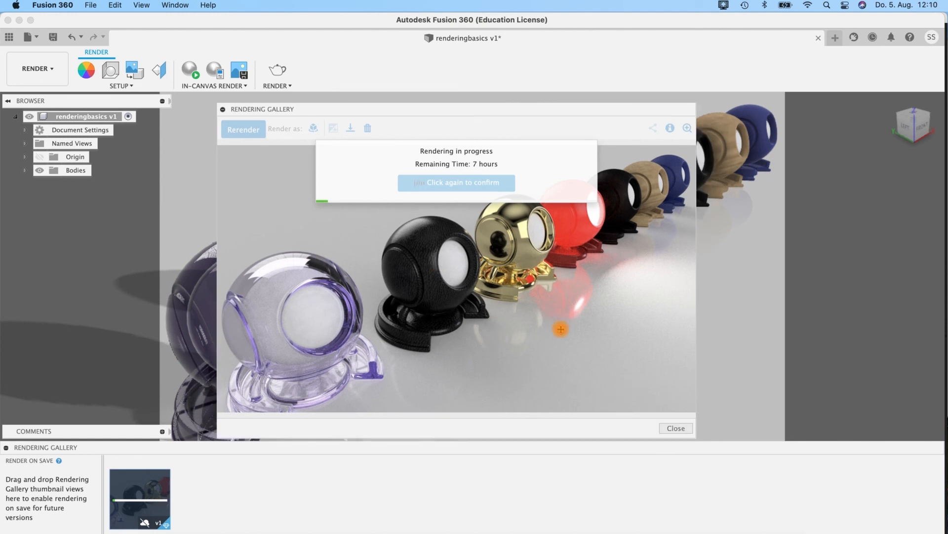
pyautogui.click(680, 427)
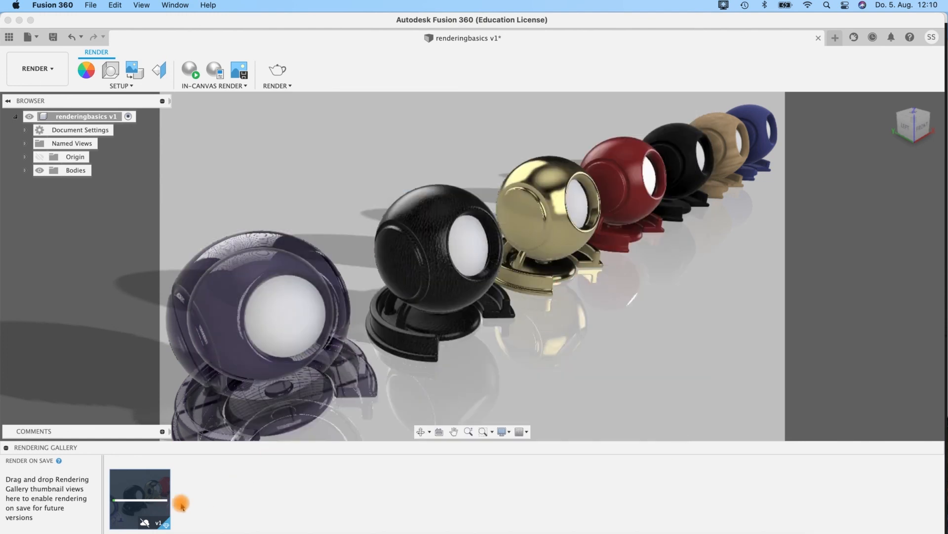
# Open the finished render from the gallery and download it as rendertest into the fusion_prep folder
pyautogui.click(140, 501)
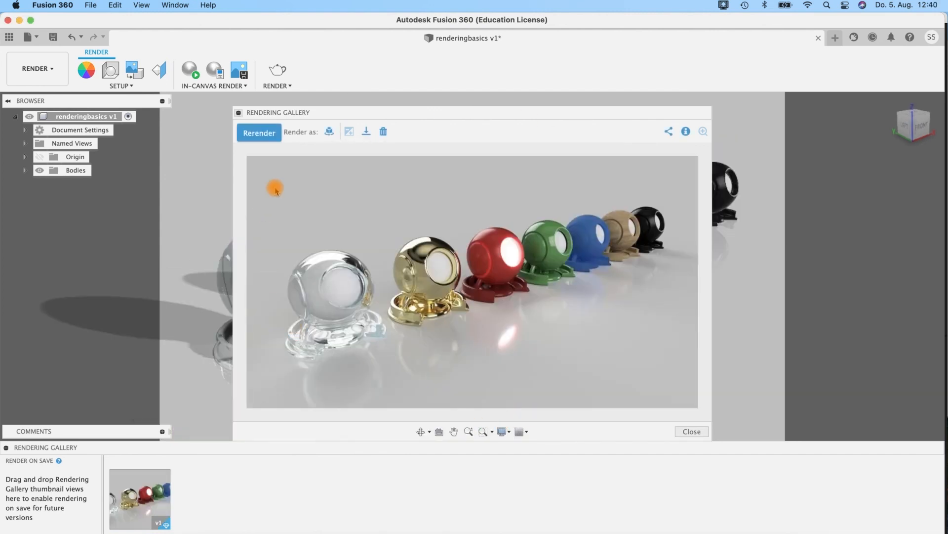
pyautogui.click(366, 132)
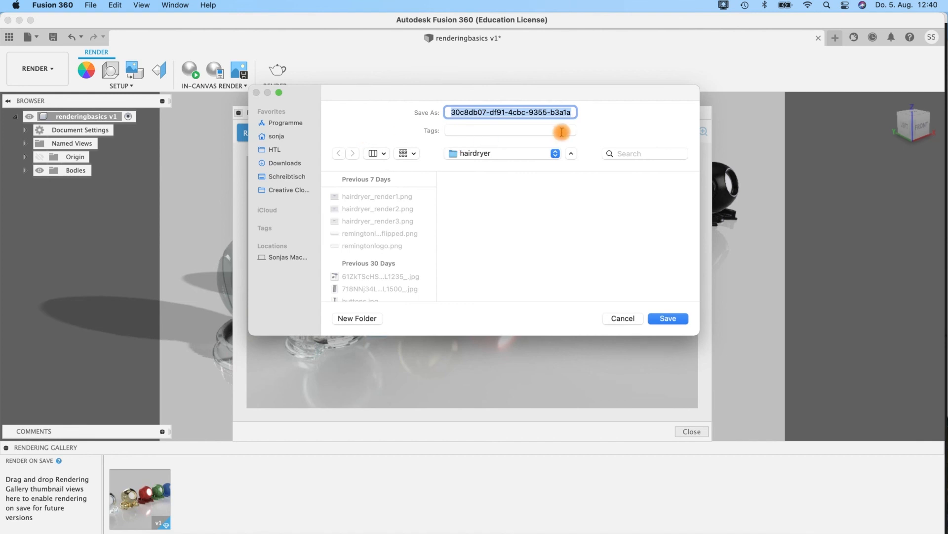
pyautogui.write('rendertest')
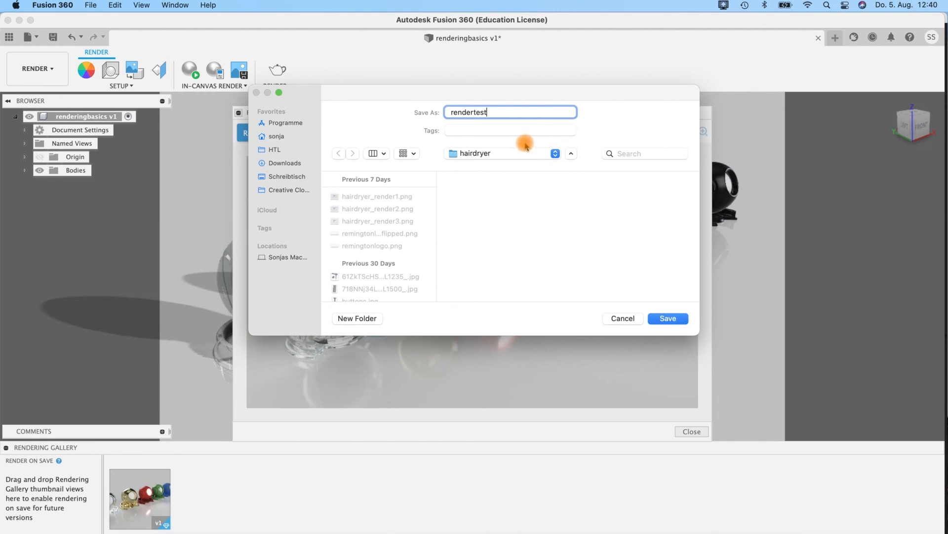
pyautogui.click(545, 153)
pyautogui.click(535, 163)
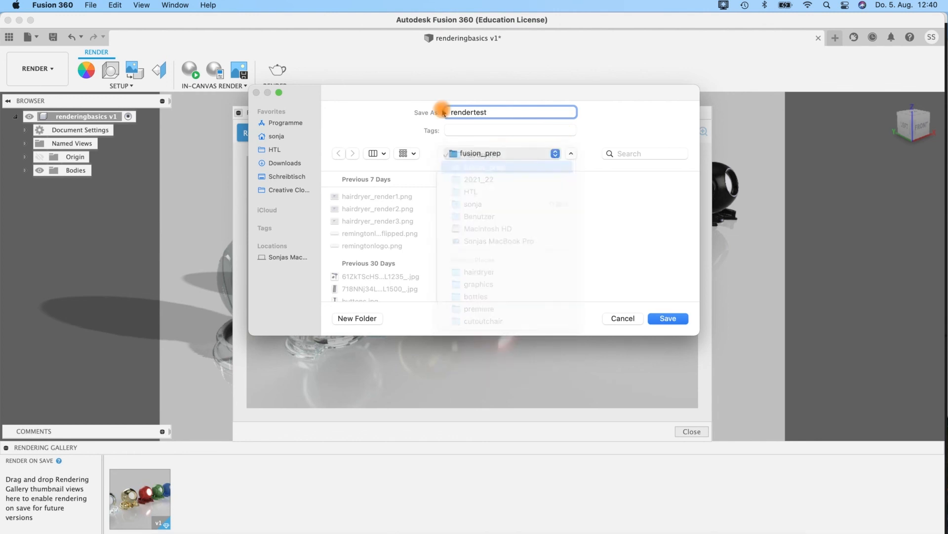
pyautogui.click(669, 322)
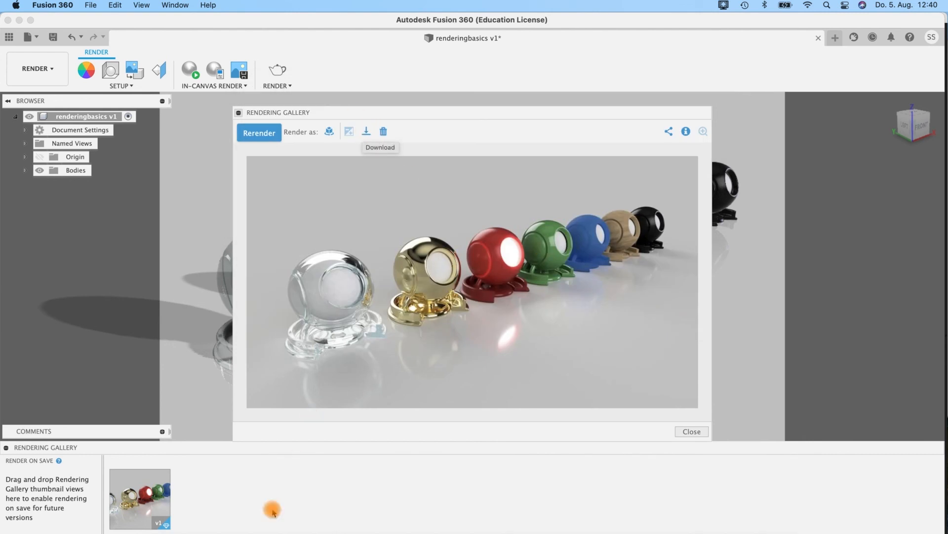
# Switch to Finder, rename the downloaded rendertest file in fusion_prep to rendertest.png, and open the image
pyautogui.click(157, 532)
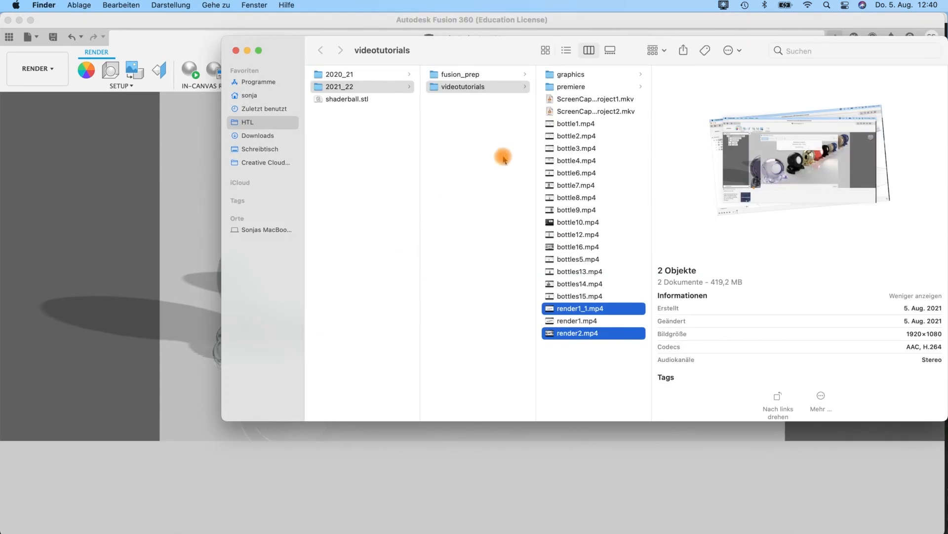
pyautogui.click(472, 75)
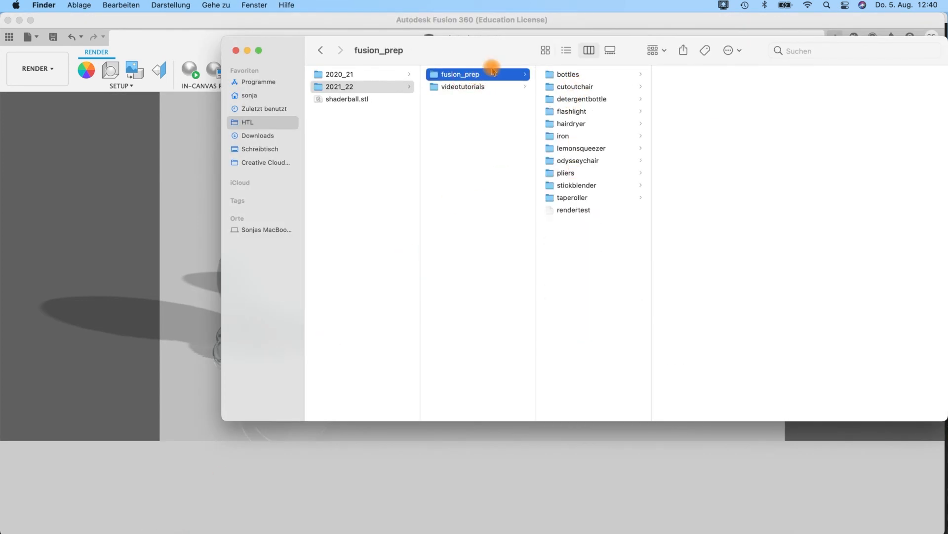
pyautogui.click(574, 212)
pyautogui.click(583, 212)
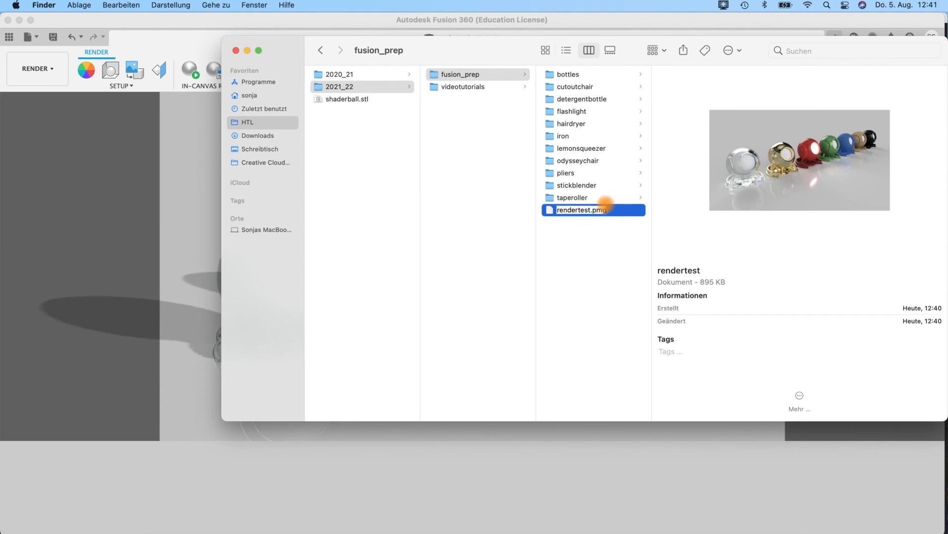
pyautogui.write('.png')
pyautogui.press('Return')
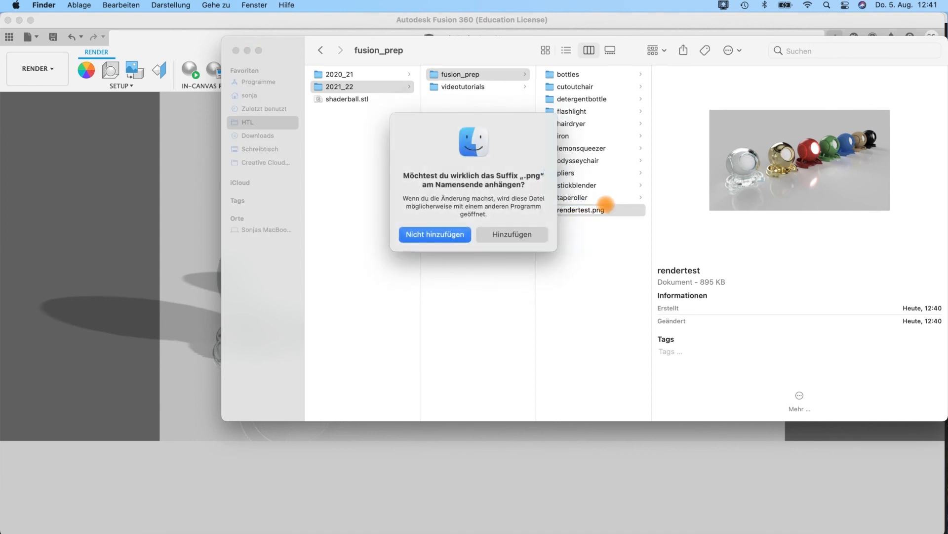
pyautogui.click(489, 233)
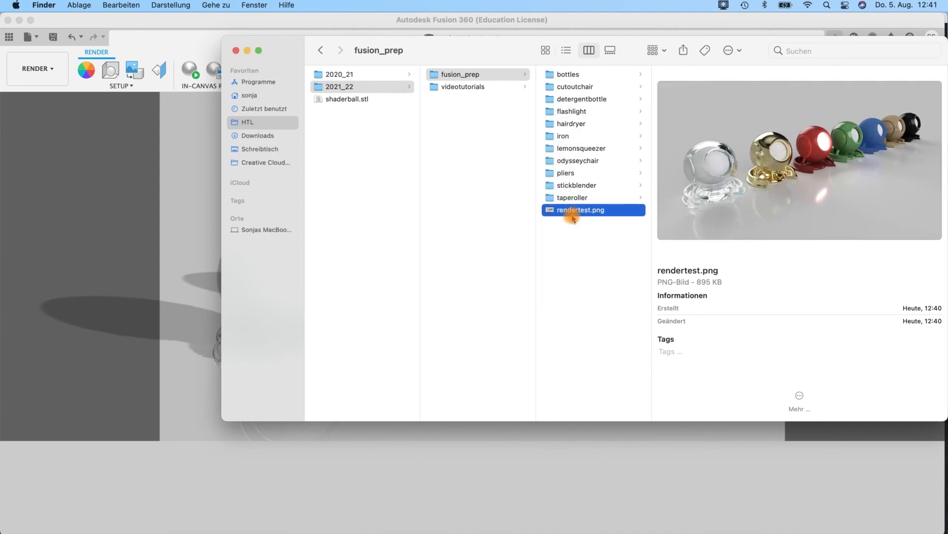
pyautogui.click(566, 214)
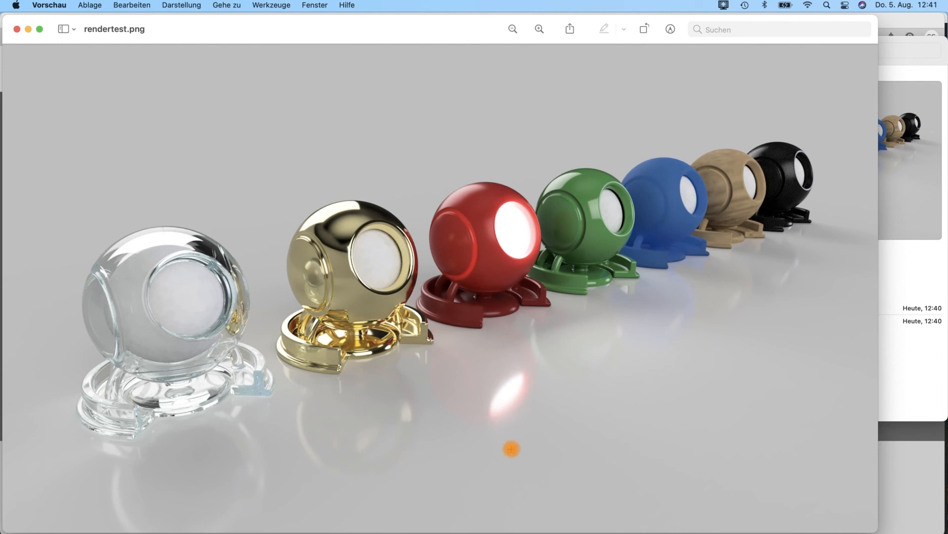
# Switch back to Fusion 360, examine the finished render's information in the gallery, and close its preview
pyautogui.click(211, 533)
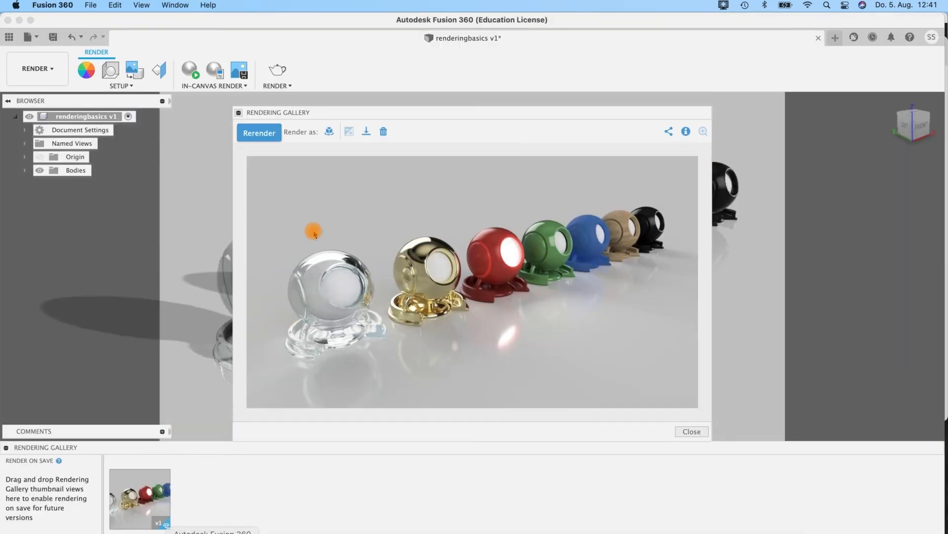
pyautogui.click(686, 131)
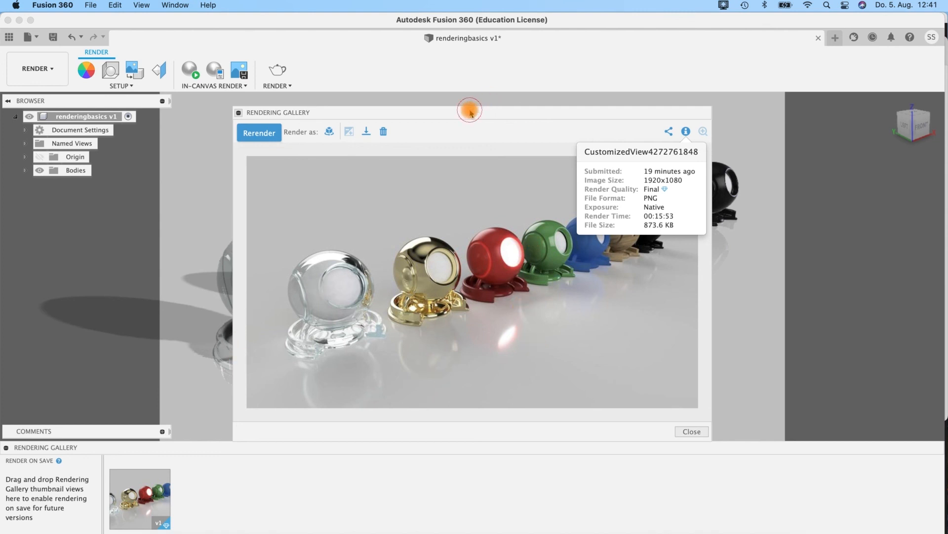
pyautogui.click(692, 432)
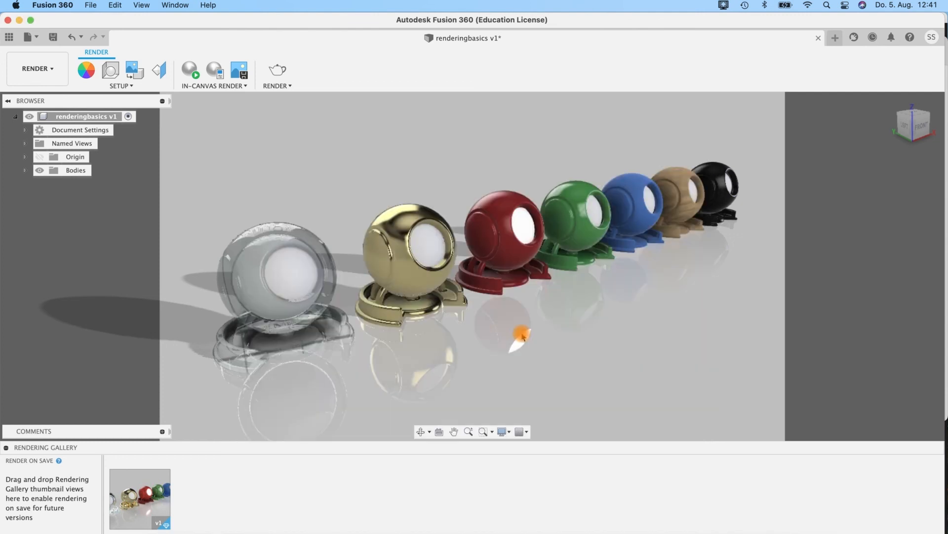